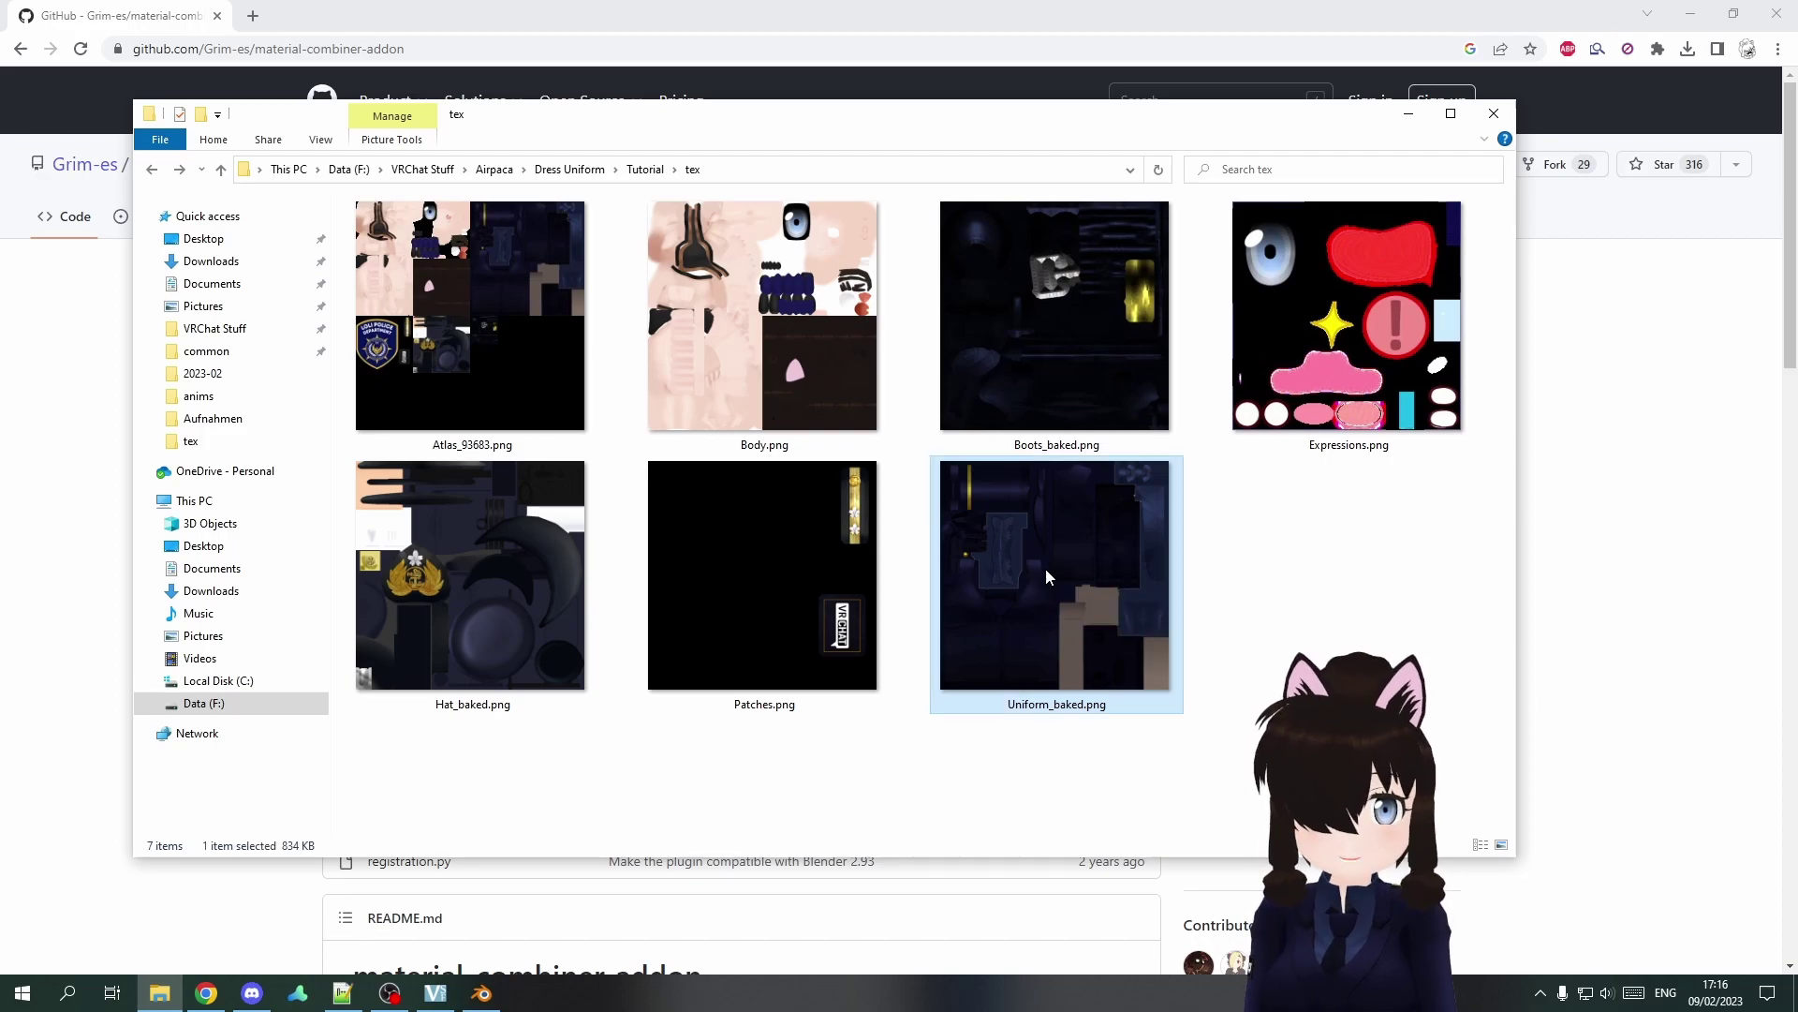
Open Atlas_93683.png in the image viewer to inspect the atlas, then close it.
{"action": "left_click_drag", "start_coordinate": [1194, 725], "coordinate": [517, 315]}
{"action": "left_click", "coordinate": [517, 315]}
{"action": "double_click", "coordinate": [517, 315]}
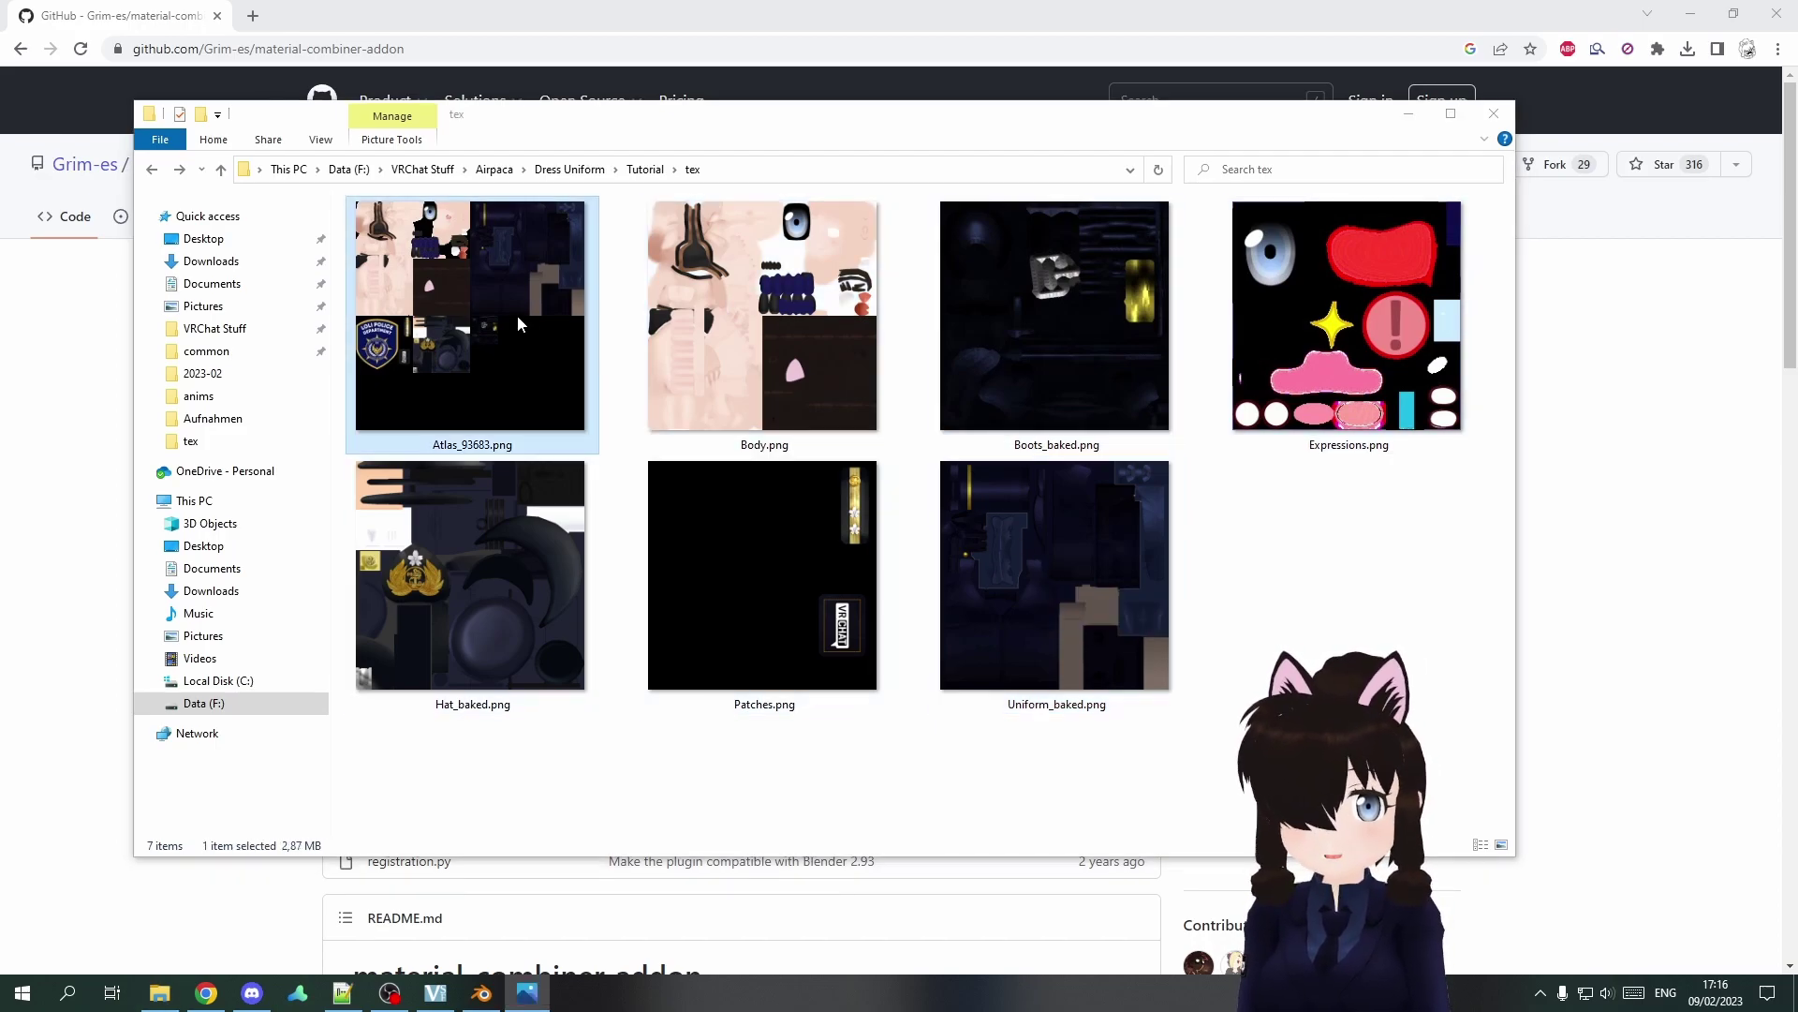
{"action": "key", "text": "alt+F4"}
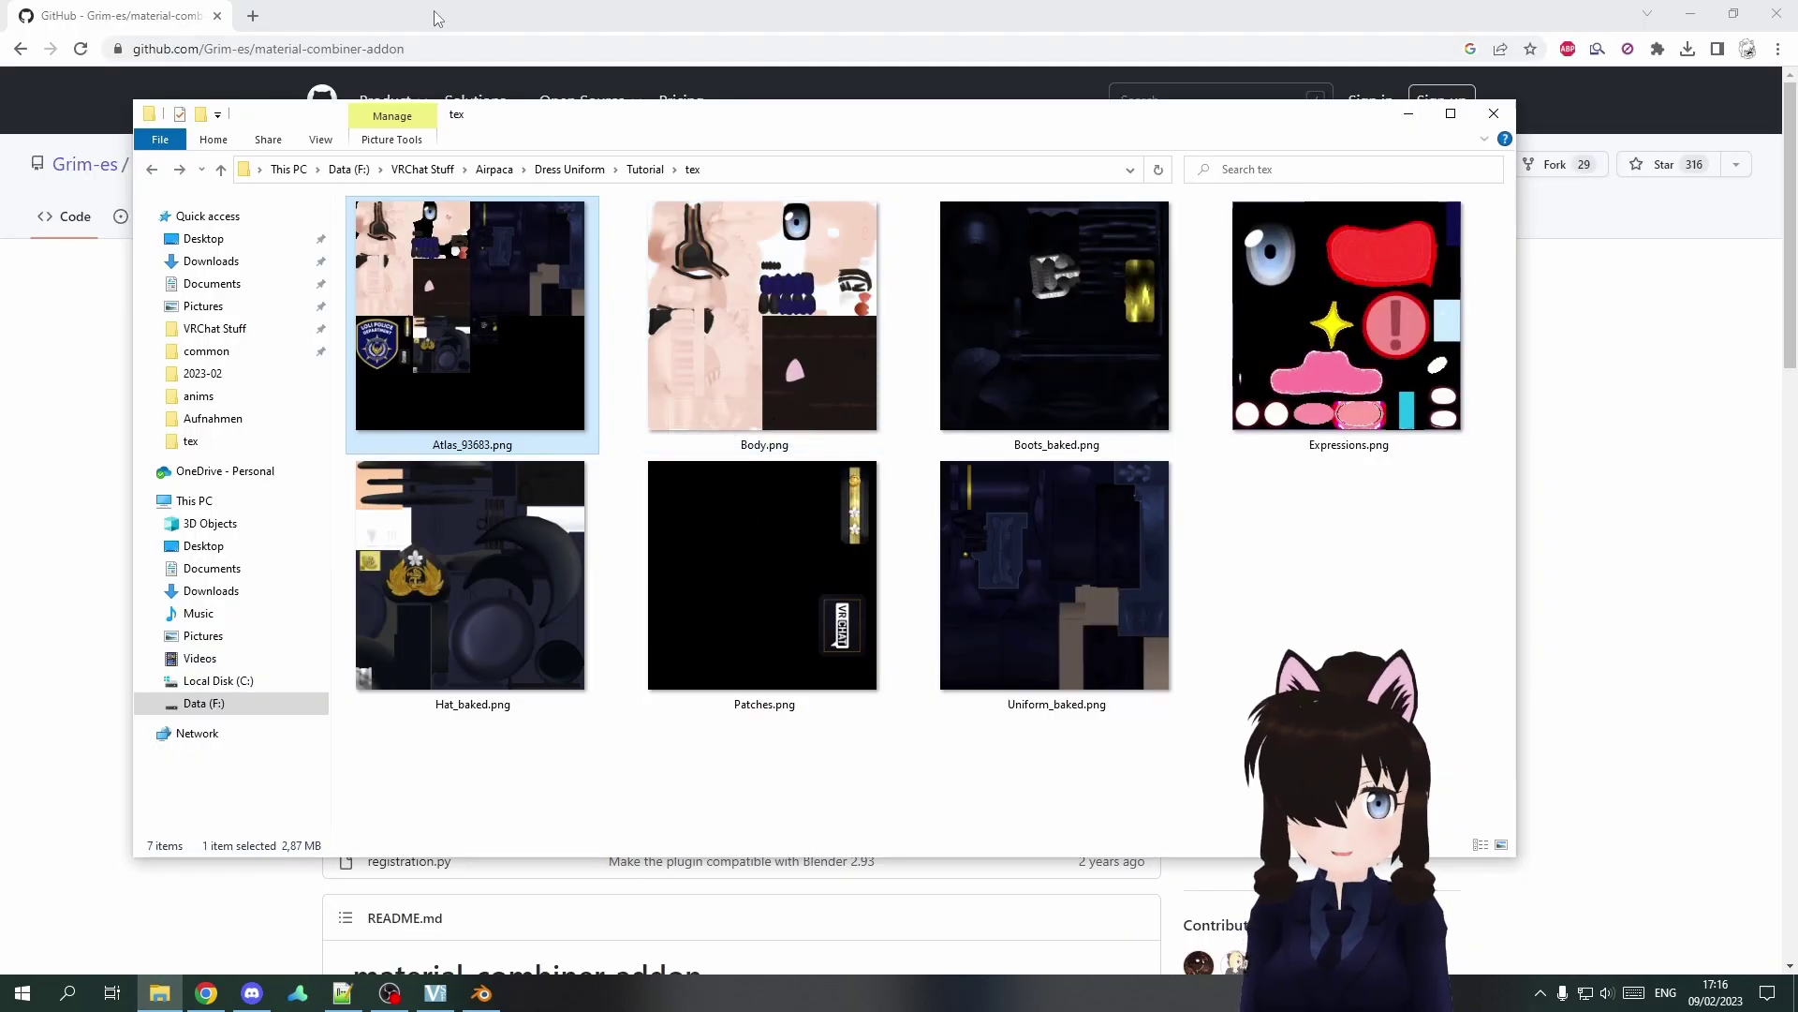
Download material-combiner-addon-master.zip from the repository README's Installation section.
{"action": "left_click", "coordinate": [440, 21]}
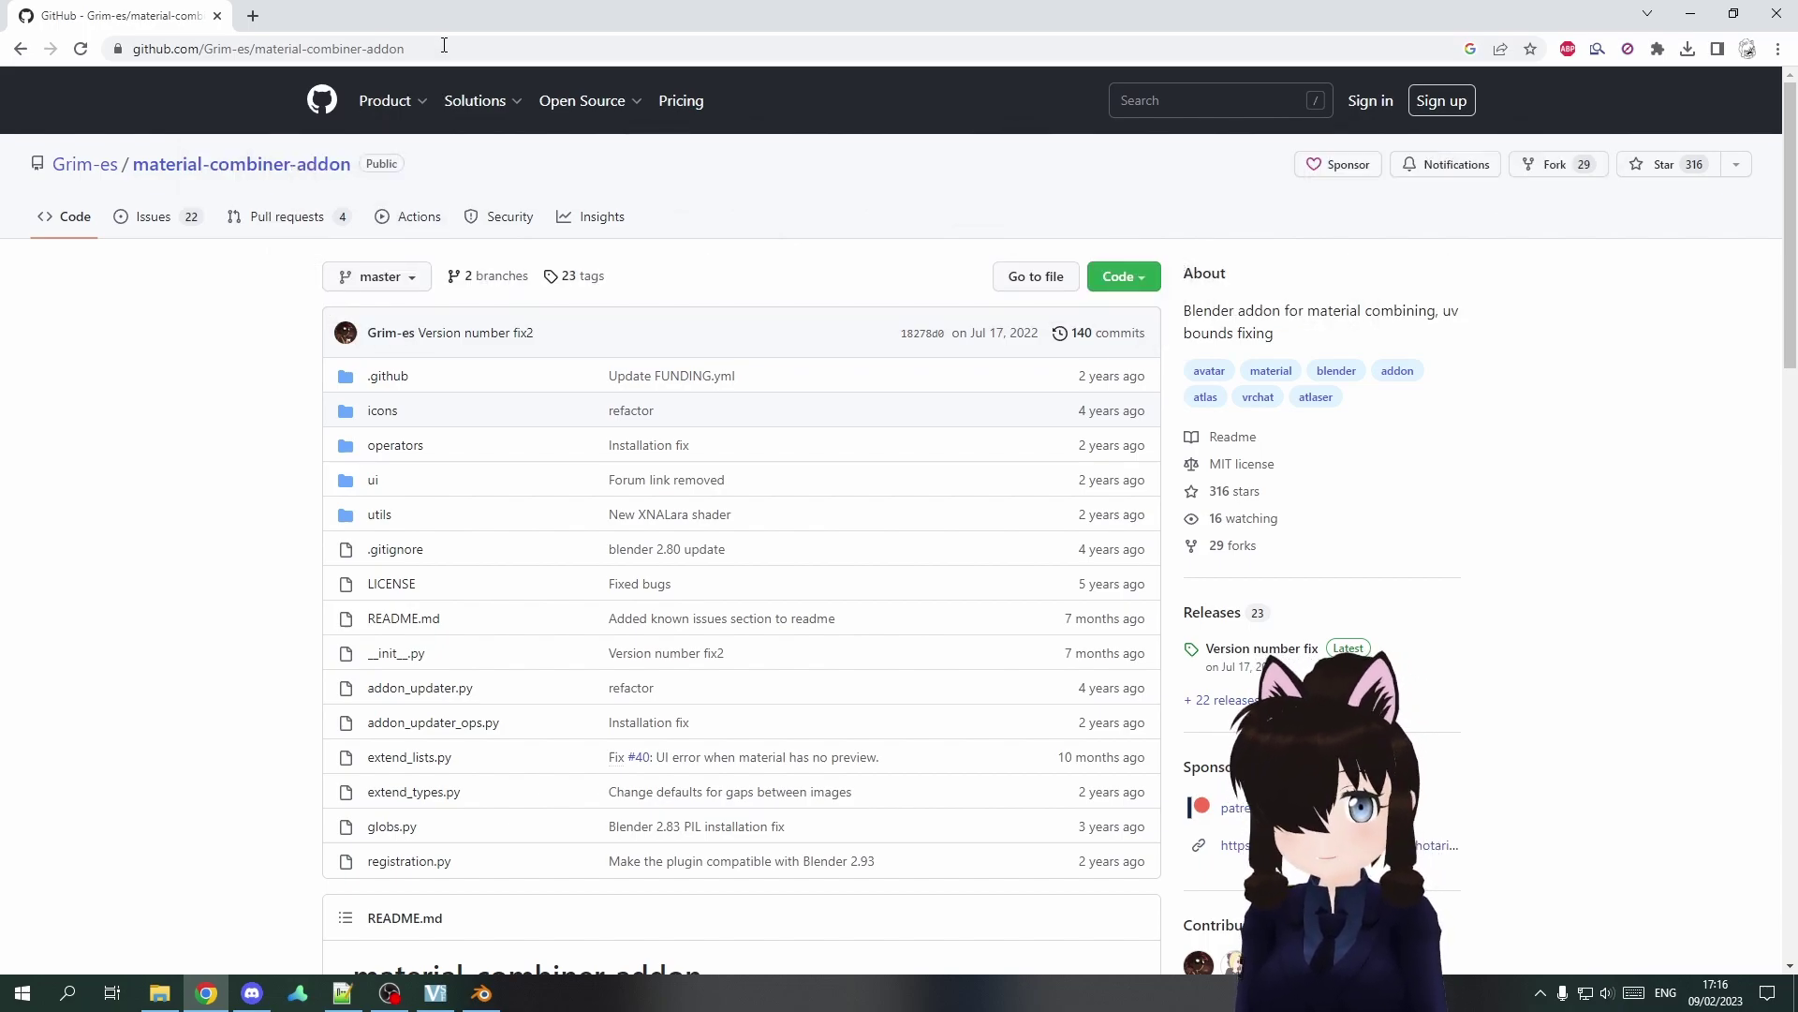
{"action": "scroll", "coordinate": [188, 506], "scroll_direction": "down", "scroll_amount": 10}
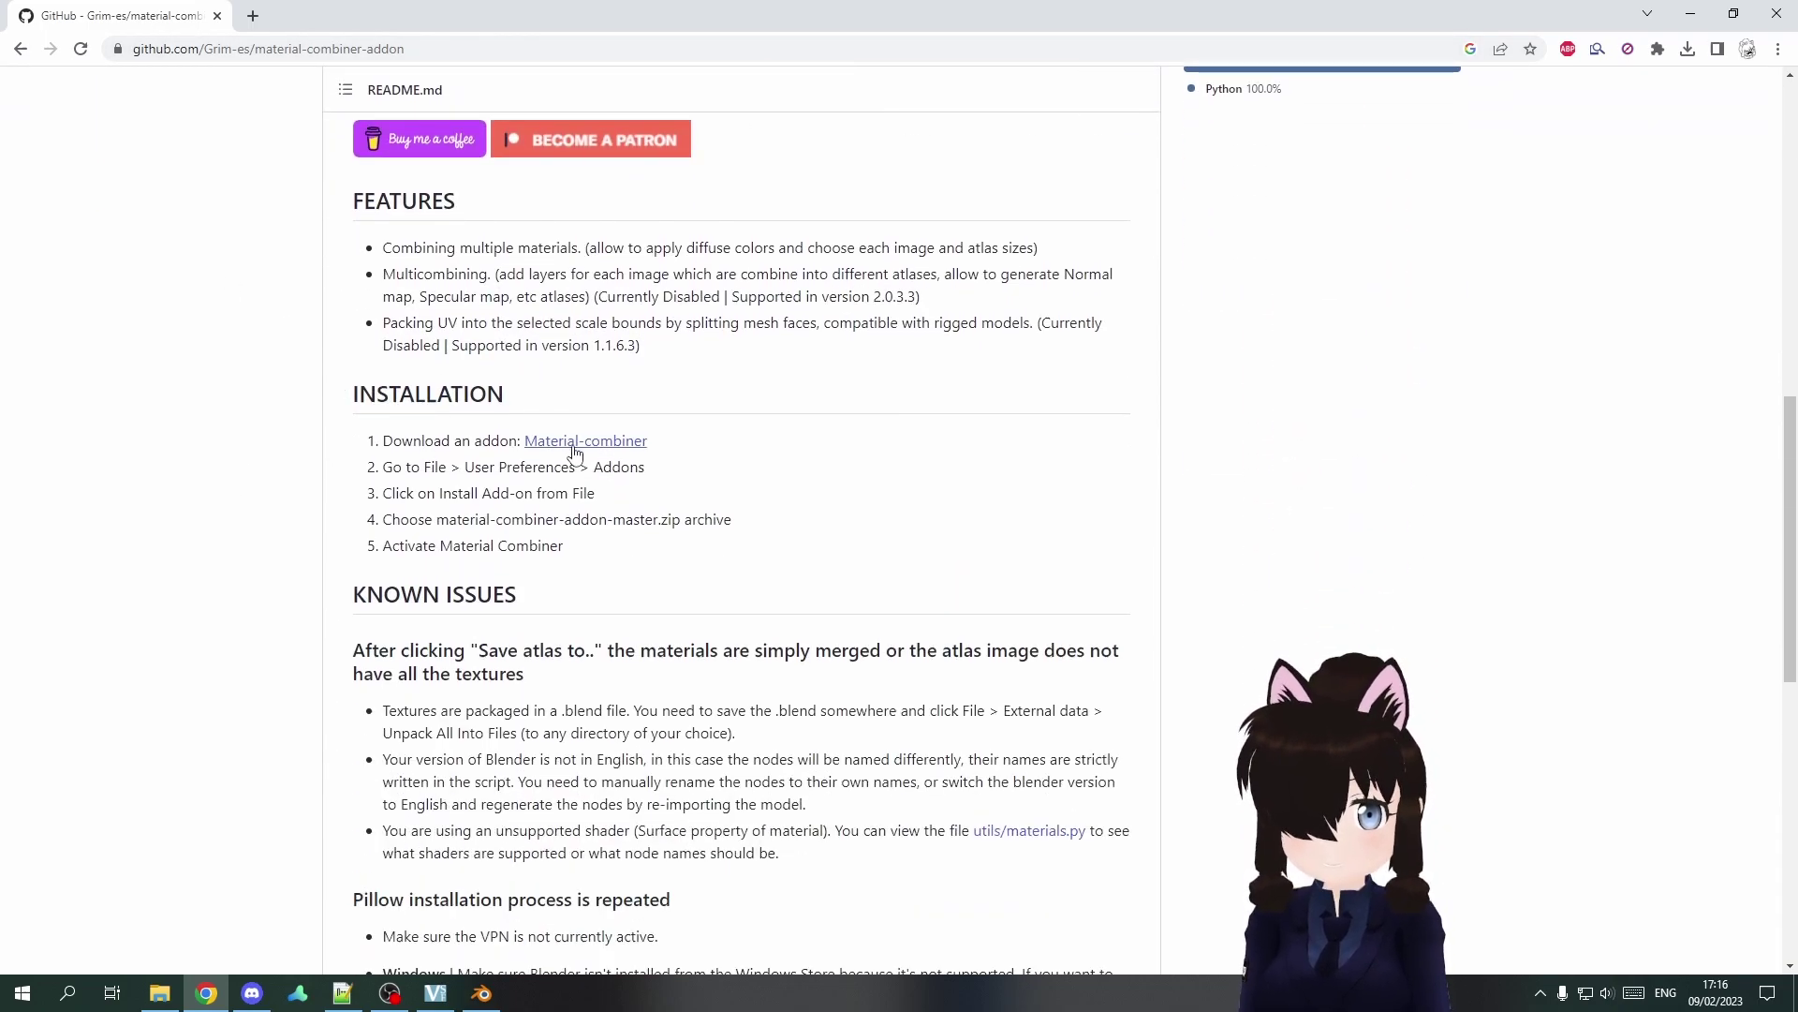
{"action": "left_click", "coordinate": [575, 441]}
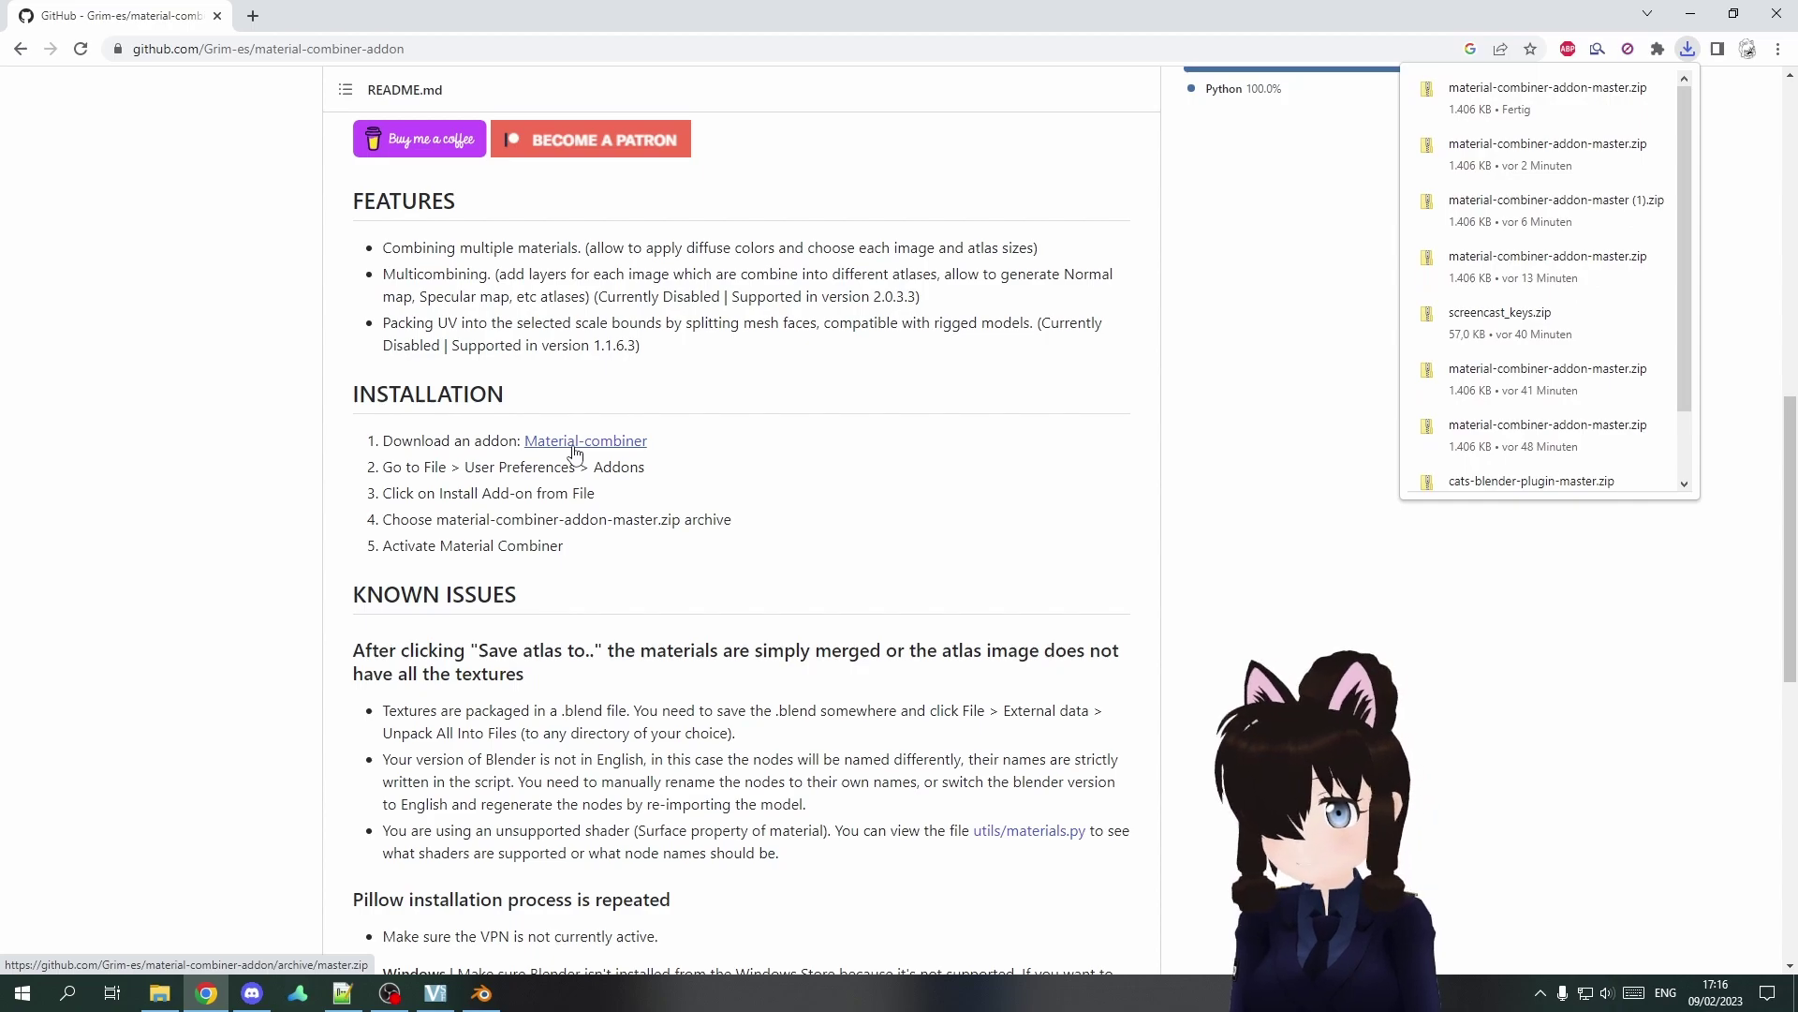
Install material-combiner-addon-master.zip through Preferences > Add-ons and enable Material Combiner.
{"action": "left_click", "coordinate": [481, 993]}
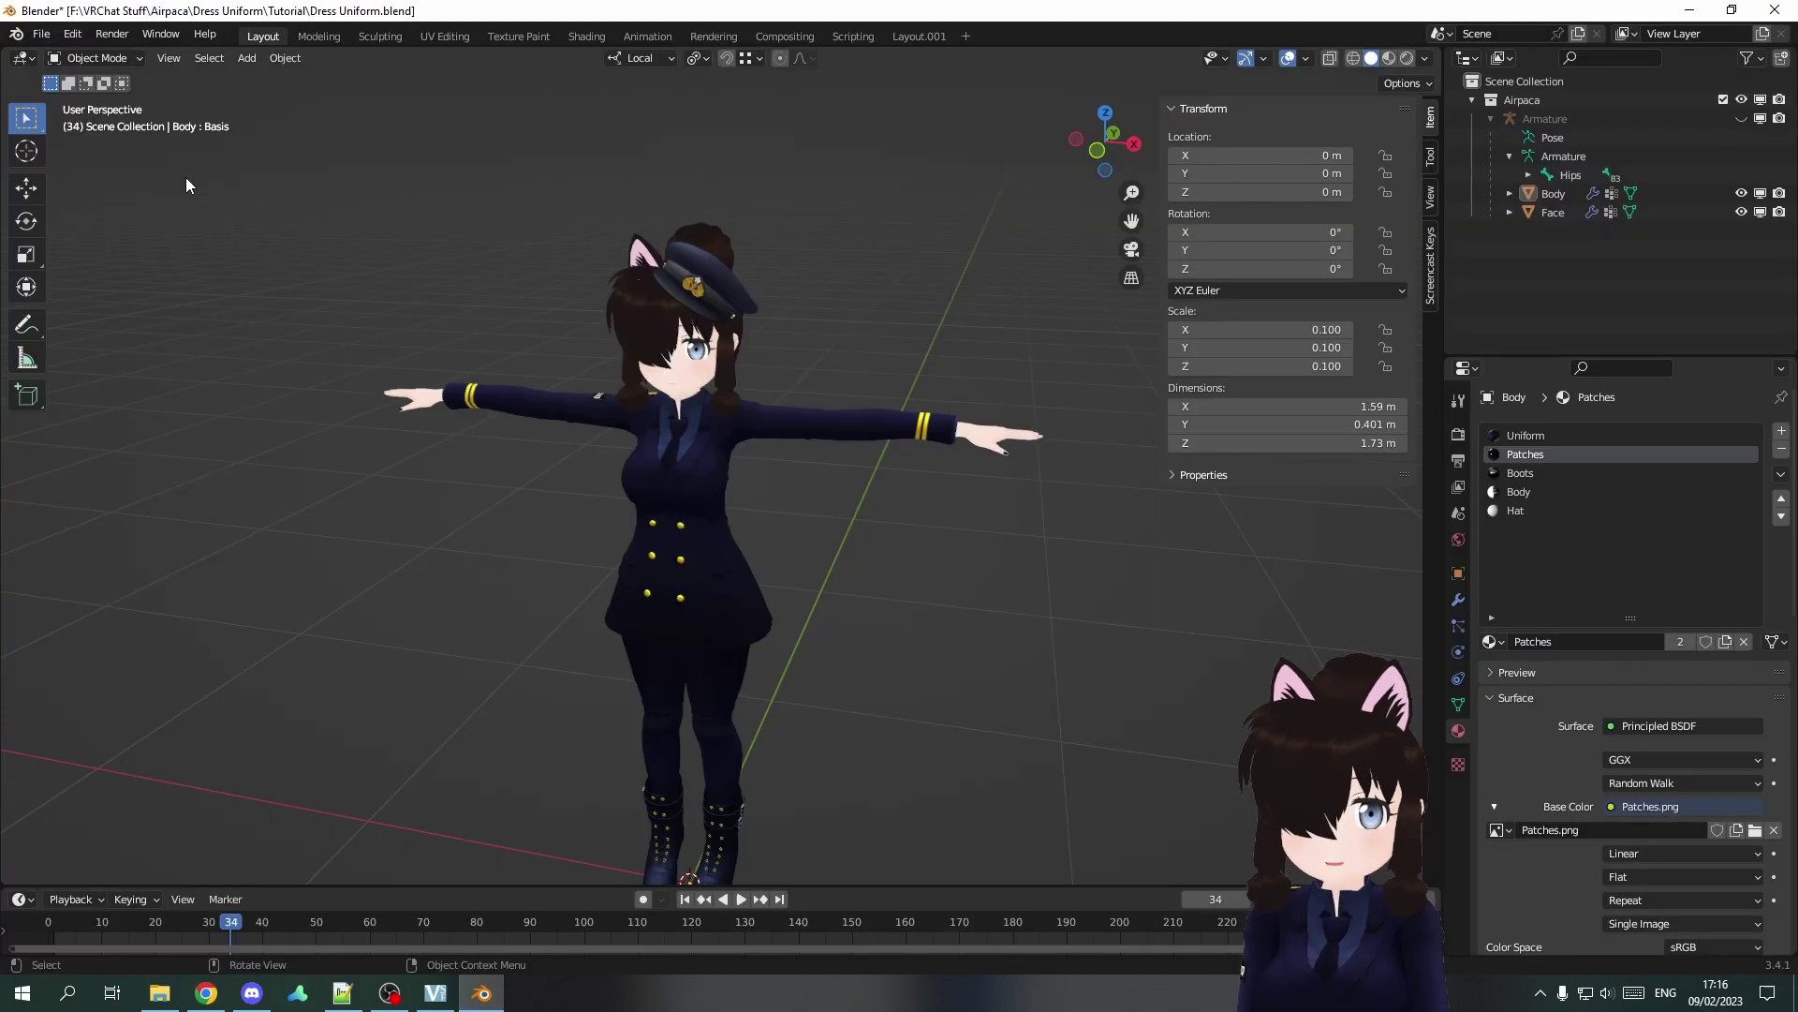
{"action": "left_click", "coordinate": [70, 38]}
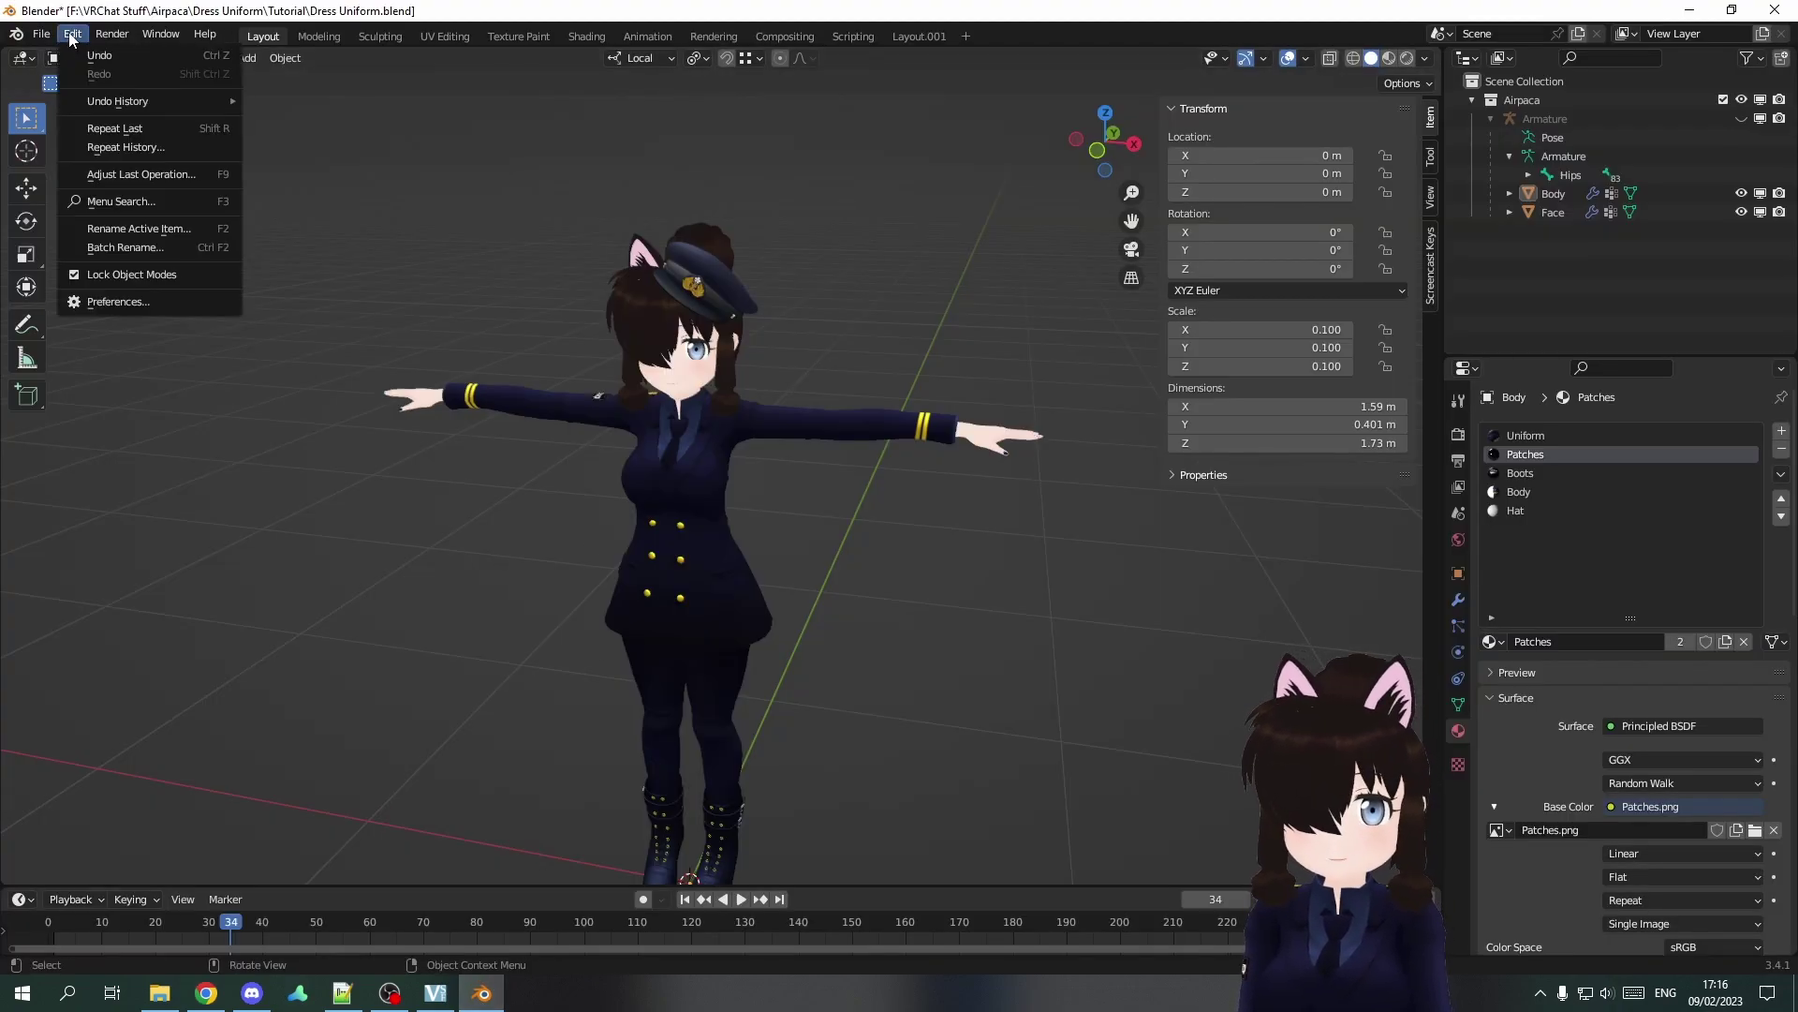
{"action": "left_click", "coordinate": [121, 298]}
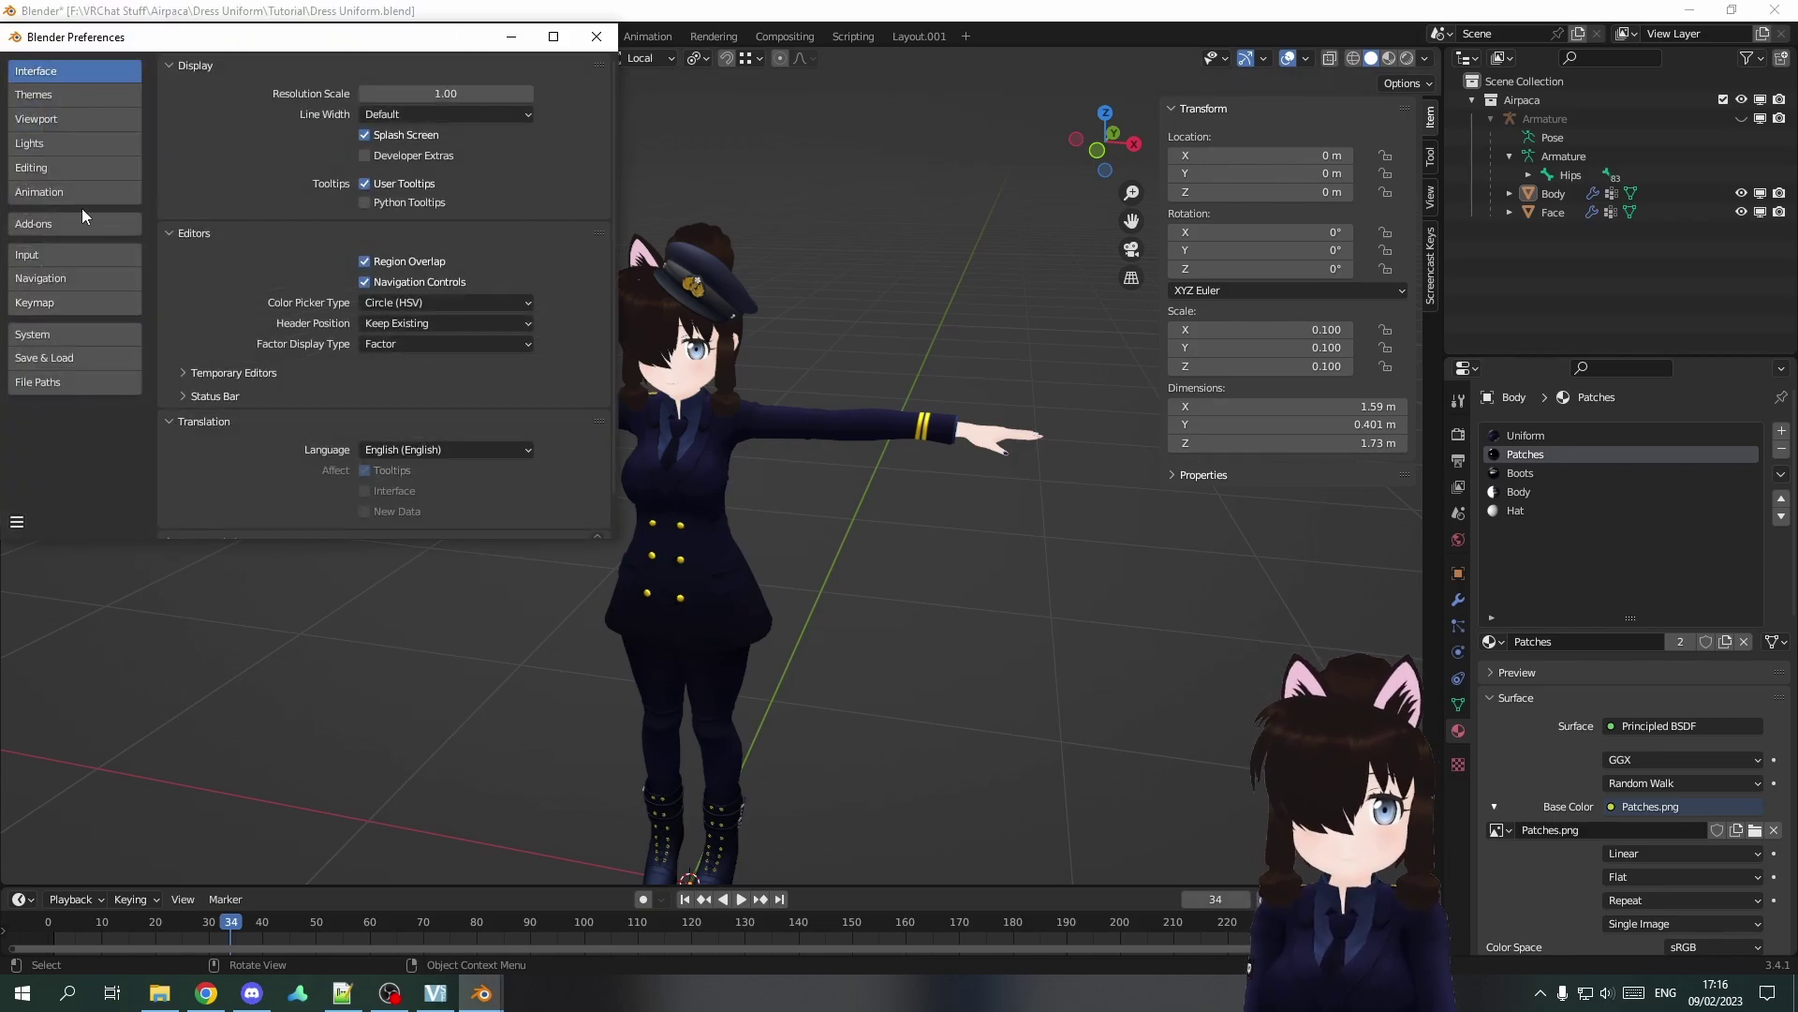
{"action": "left_click", "coordinate": [59, 223]}
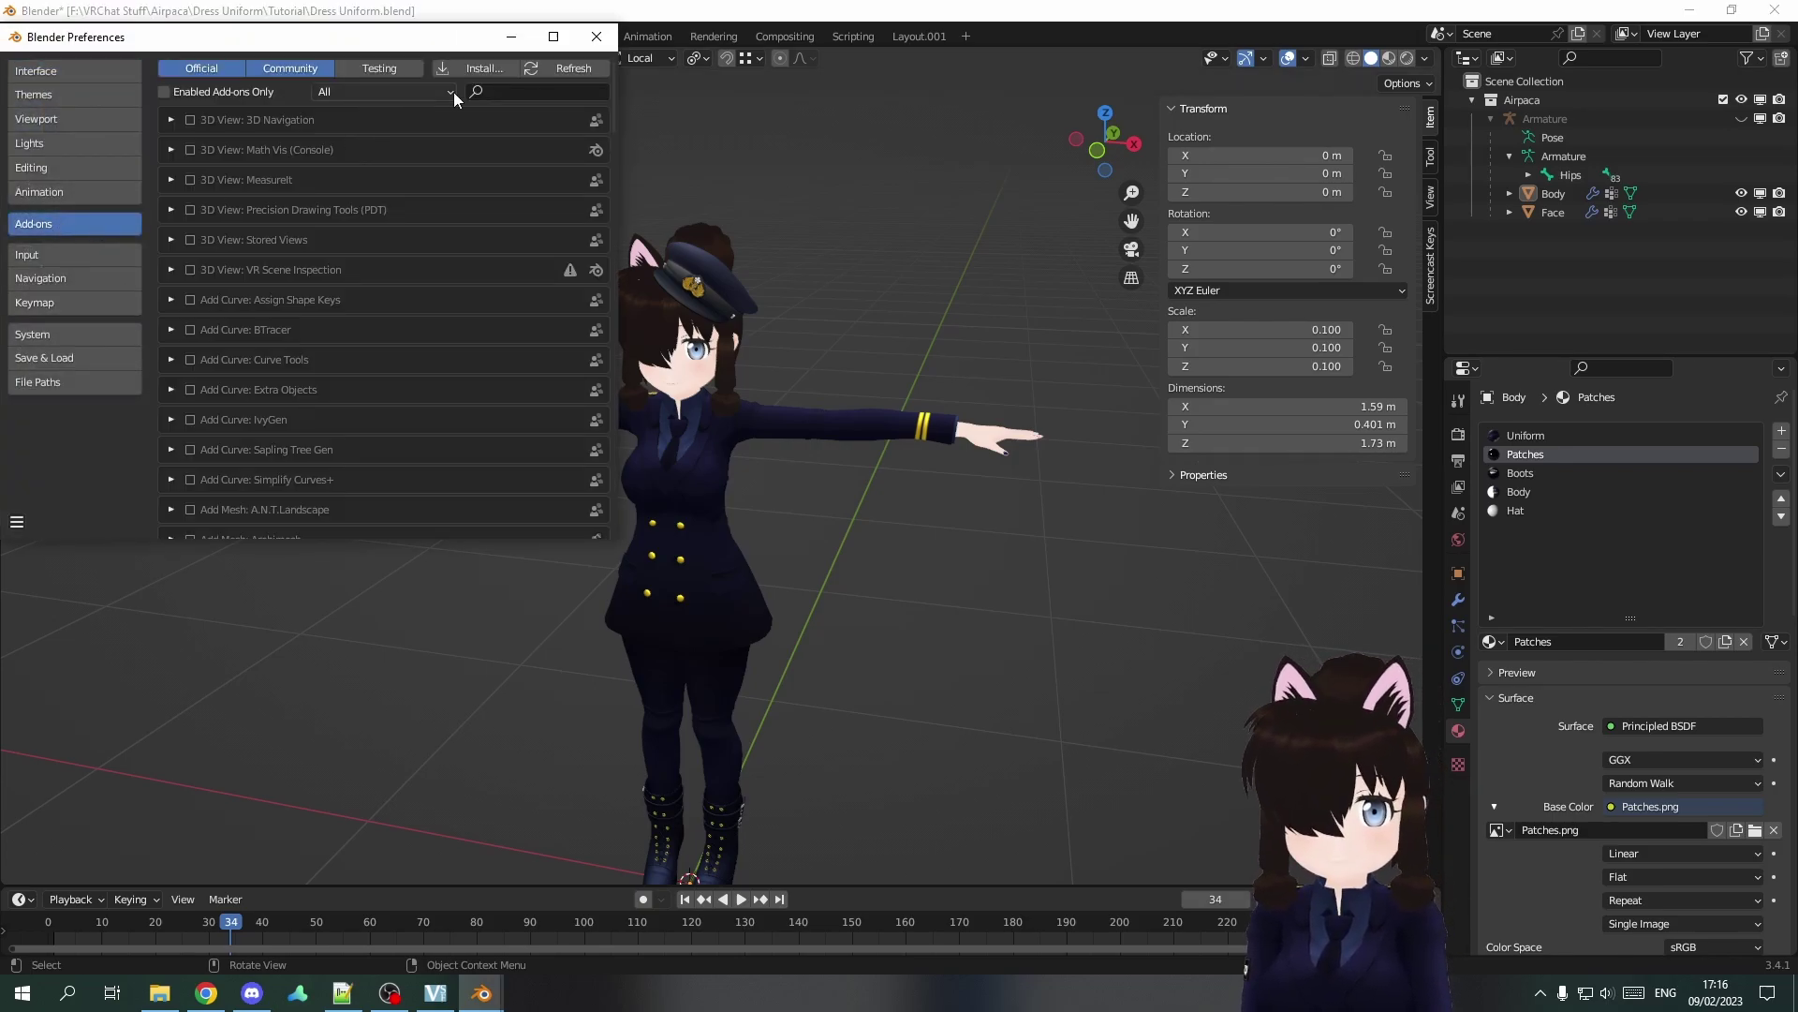
{"action": "left_click", "coordinate": [473, 69]}
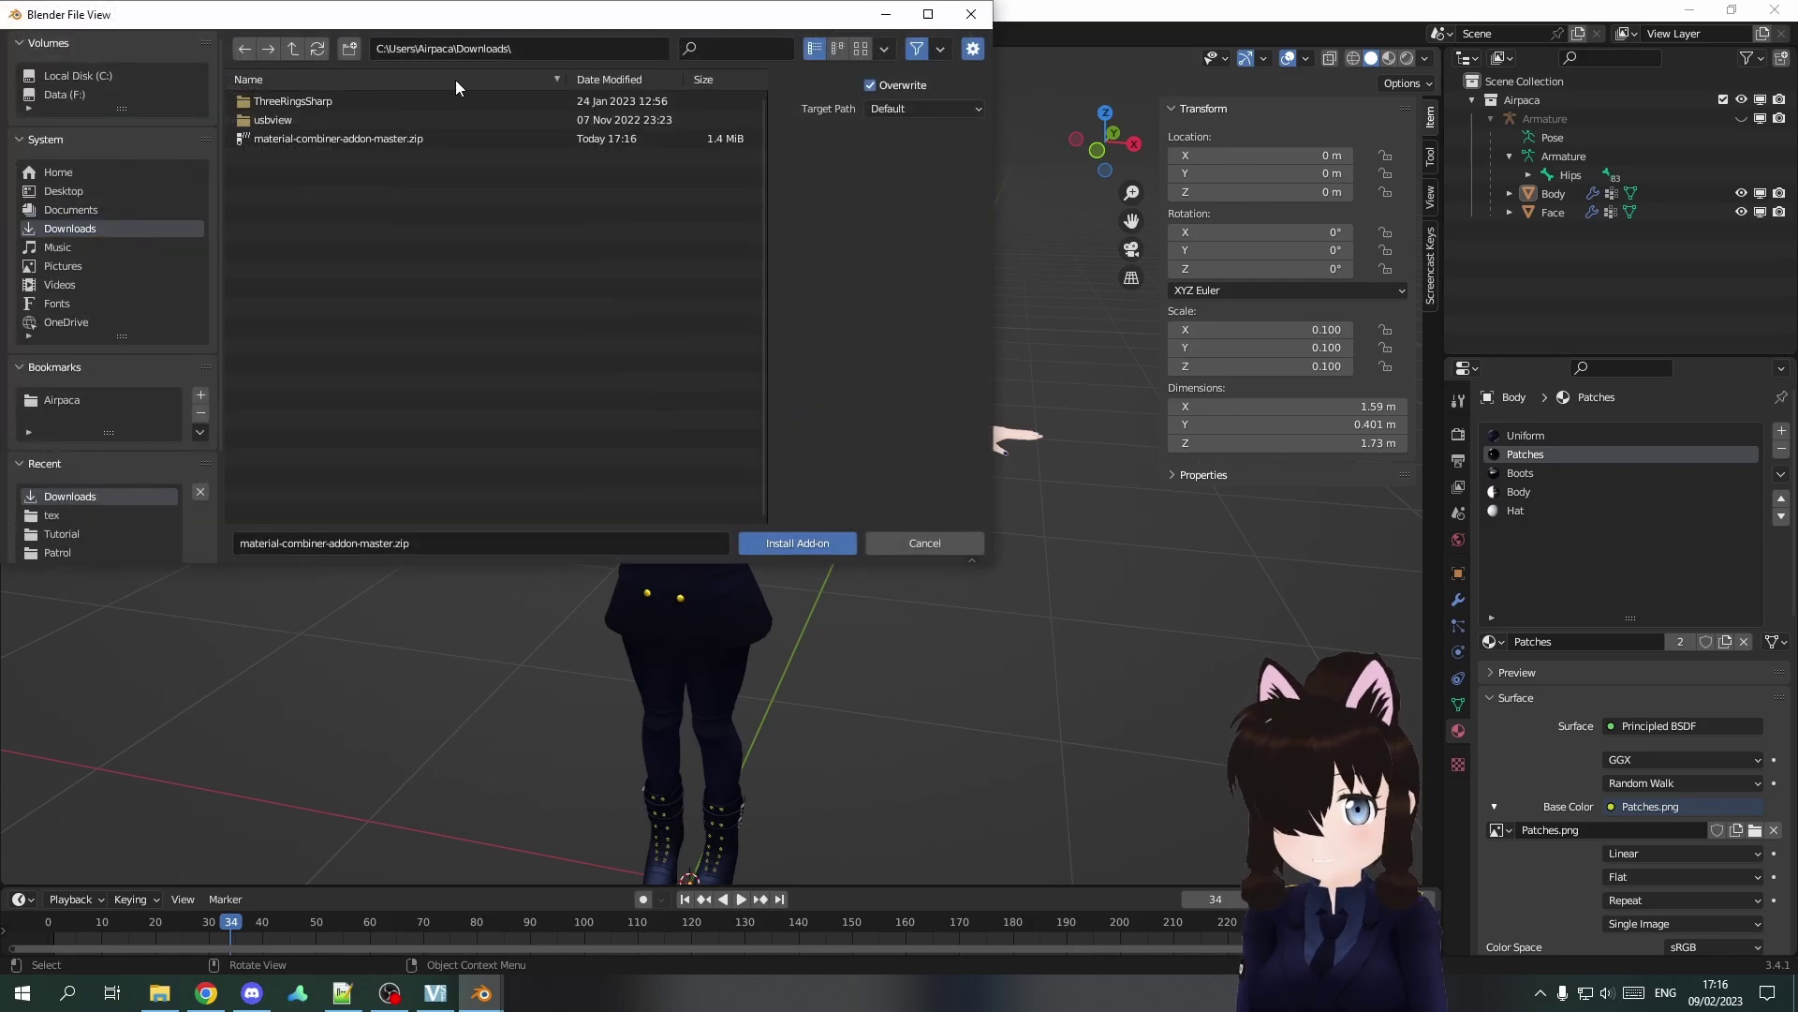
{"action": "left_click", "coordinate": [327, 139]}
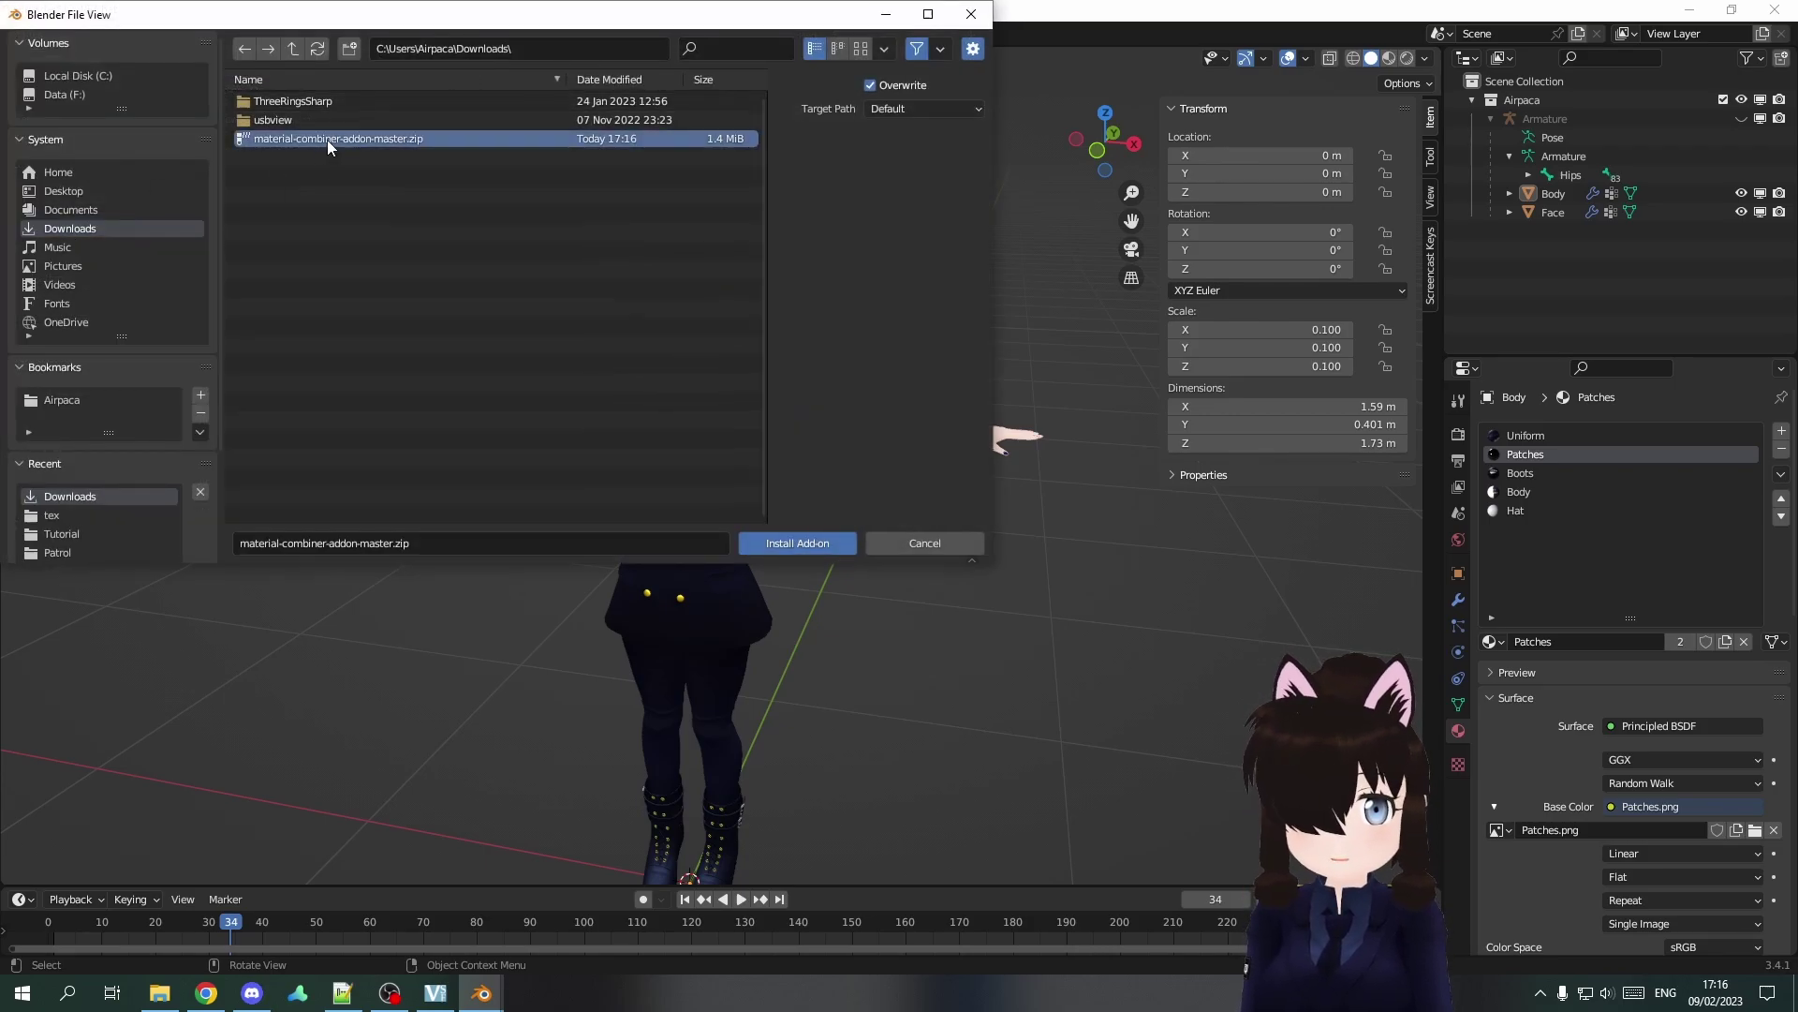
{"action": "left_click", "coordinate": [804, 545]}
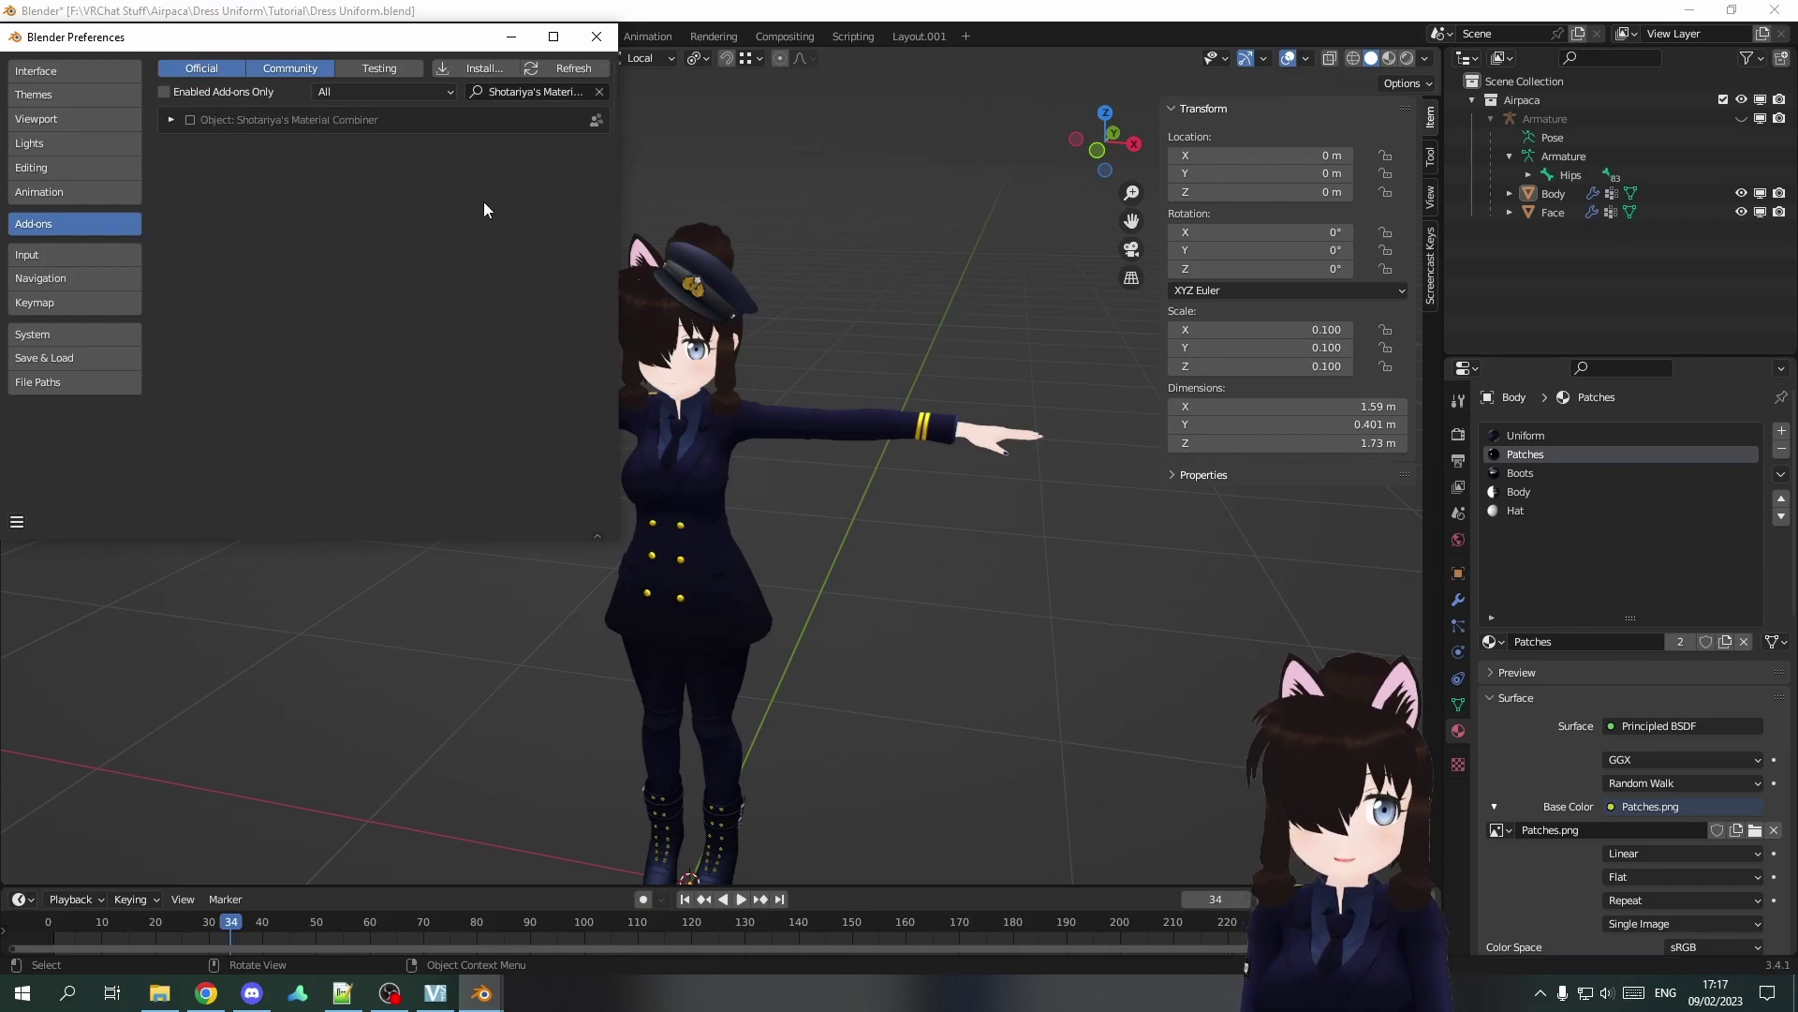
{"action": "left_click", "coordinate": [190, 120]}
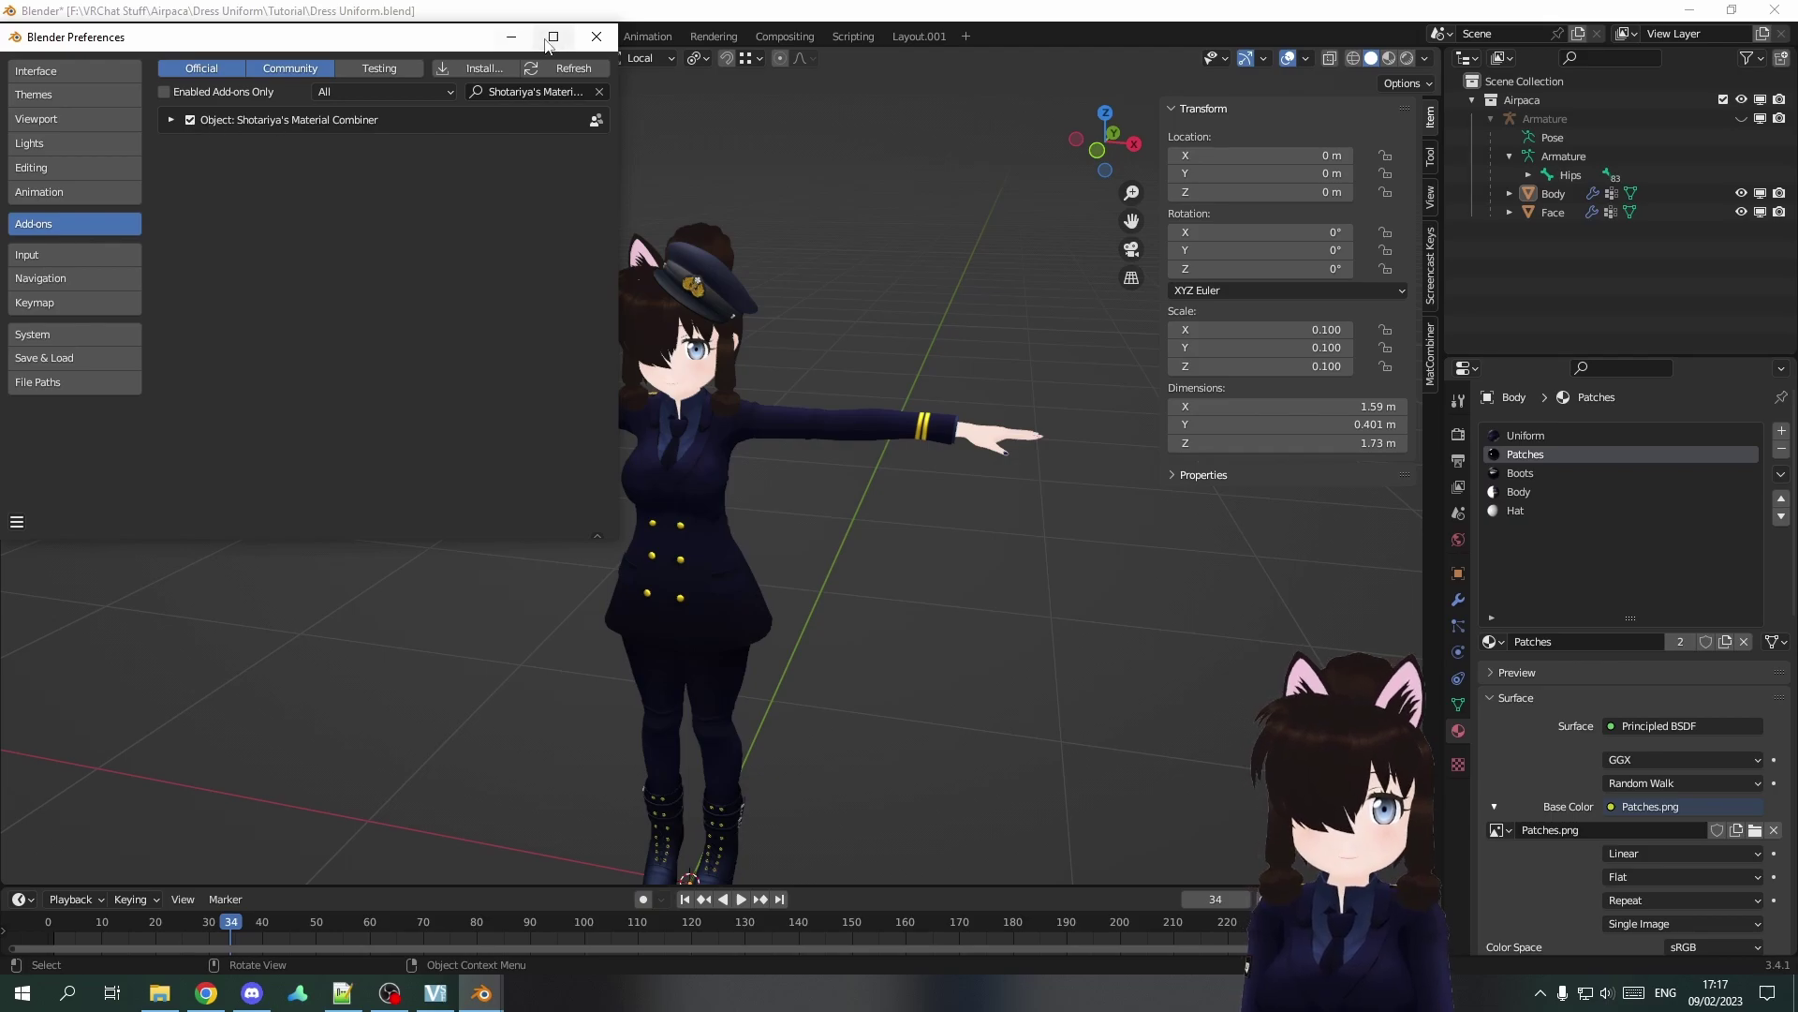
{"action": "left_click", "coordinate": [598, 41]}
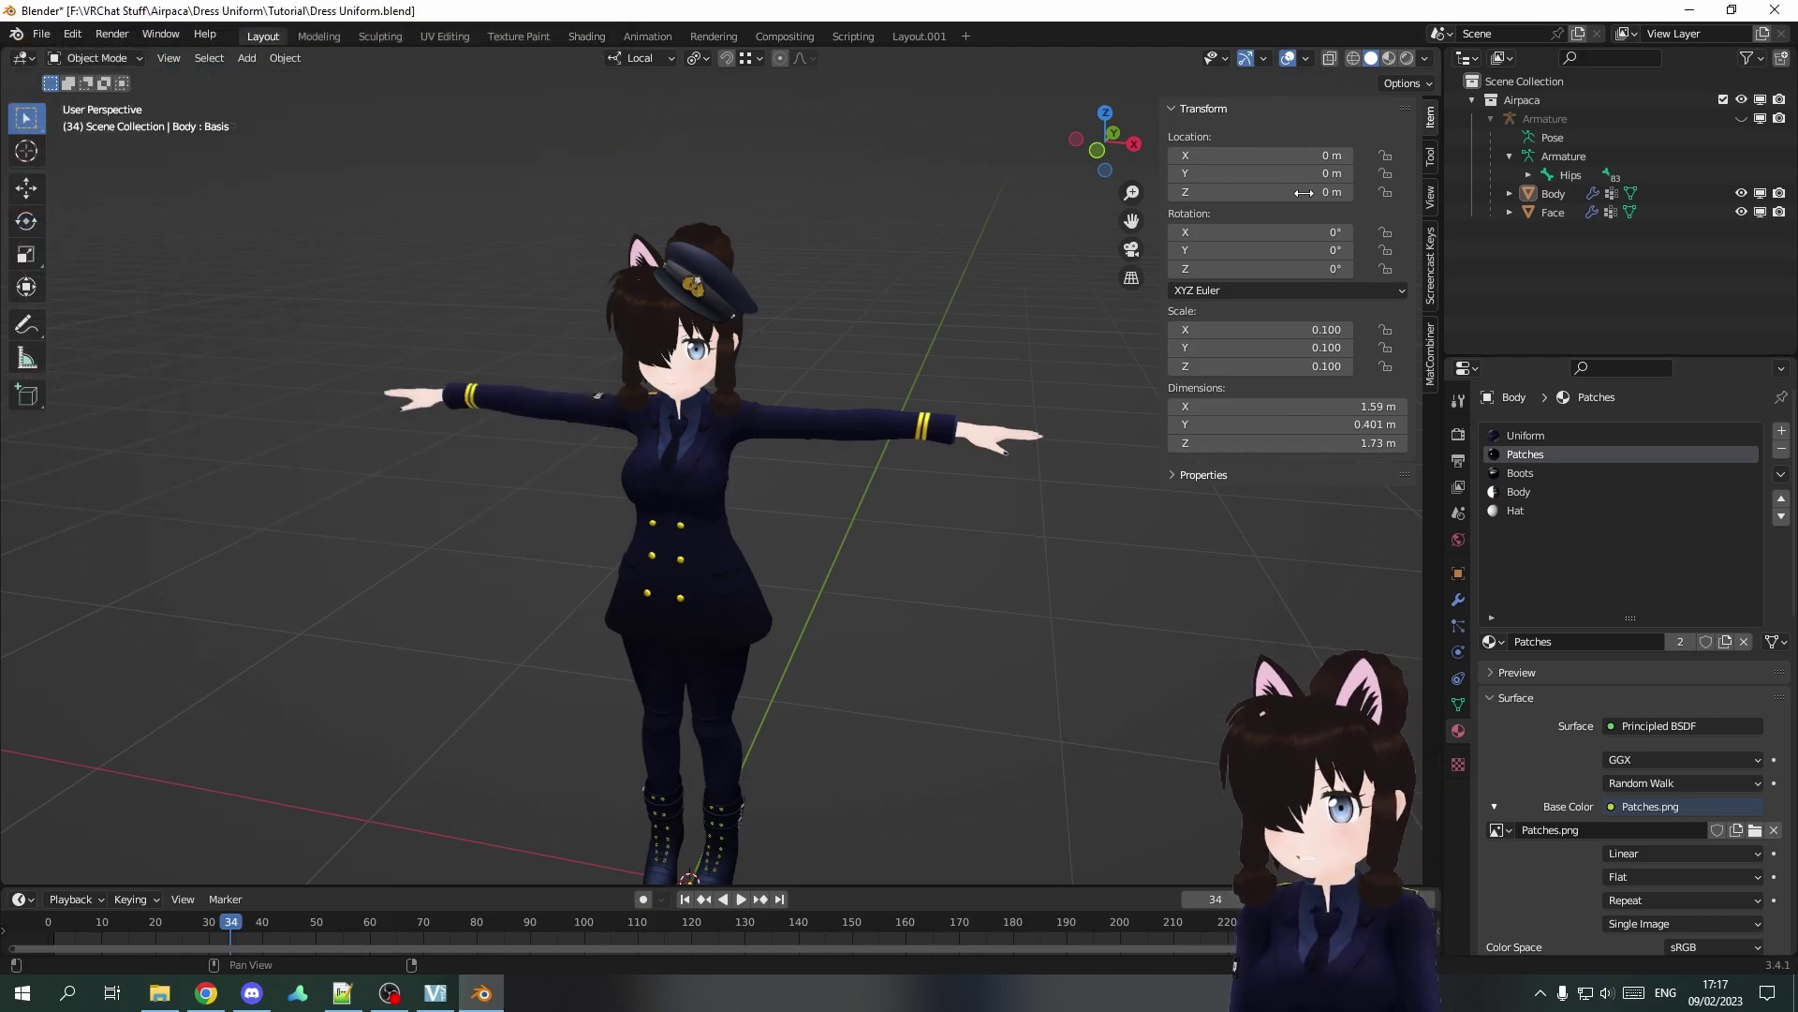
Show the MatCombiner sidebar tab and update its material list to list Face and Body materials.
{"action": "key", "text": "n"}
{"action": "key", "text": "n"}
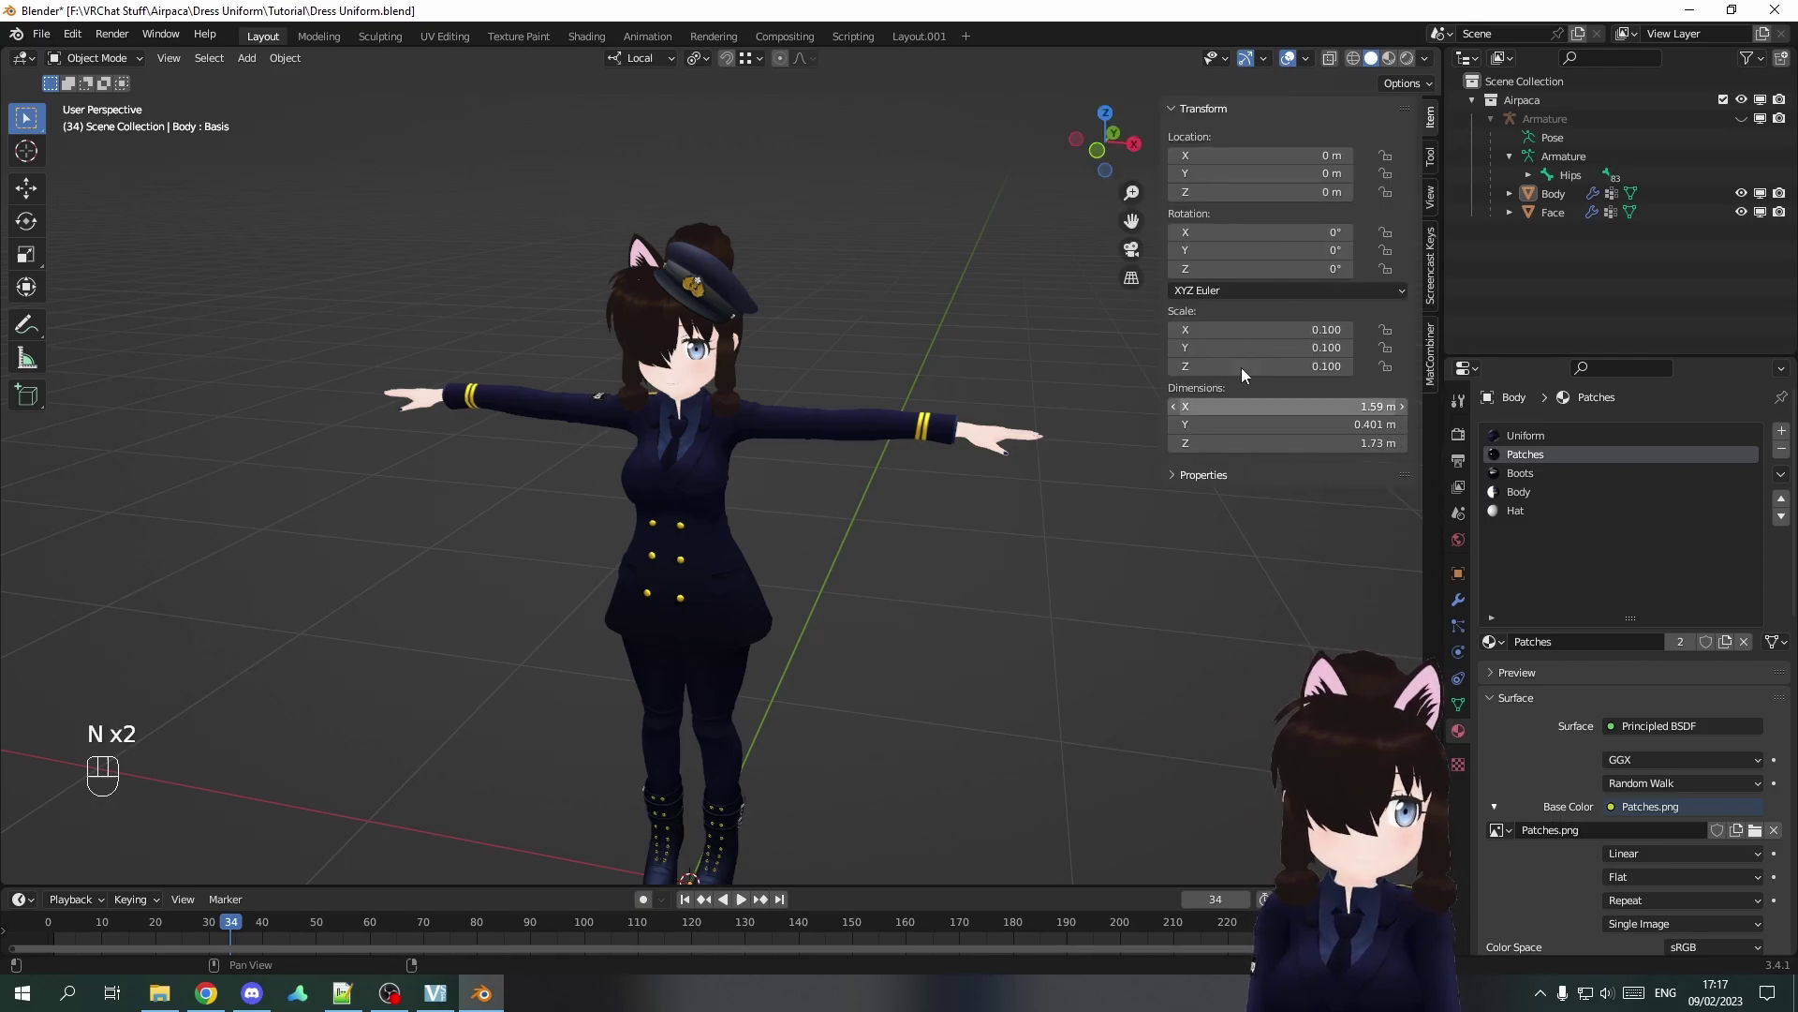
{"action": "left_click", "coordinate": [1431, 361]}
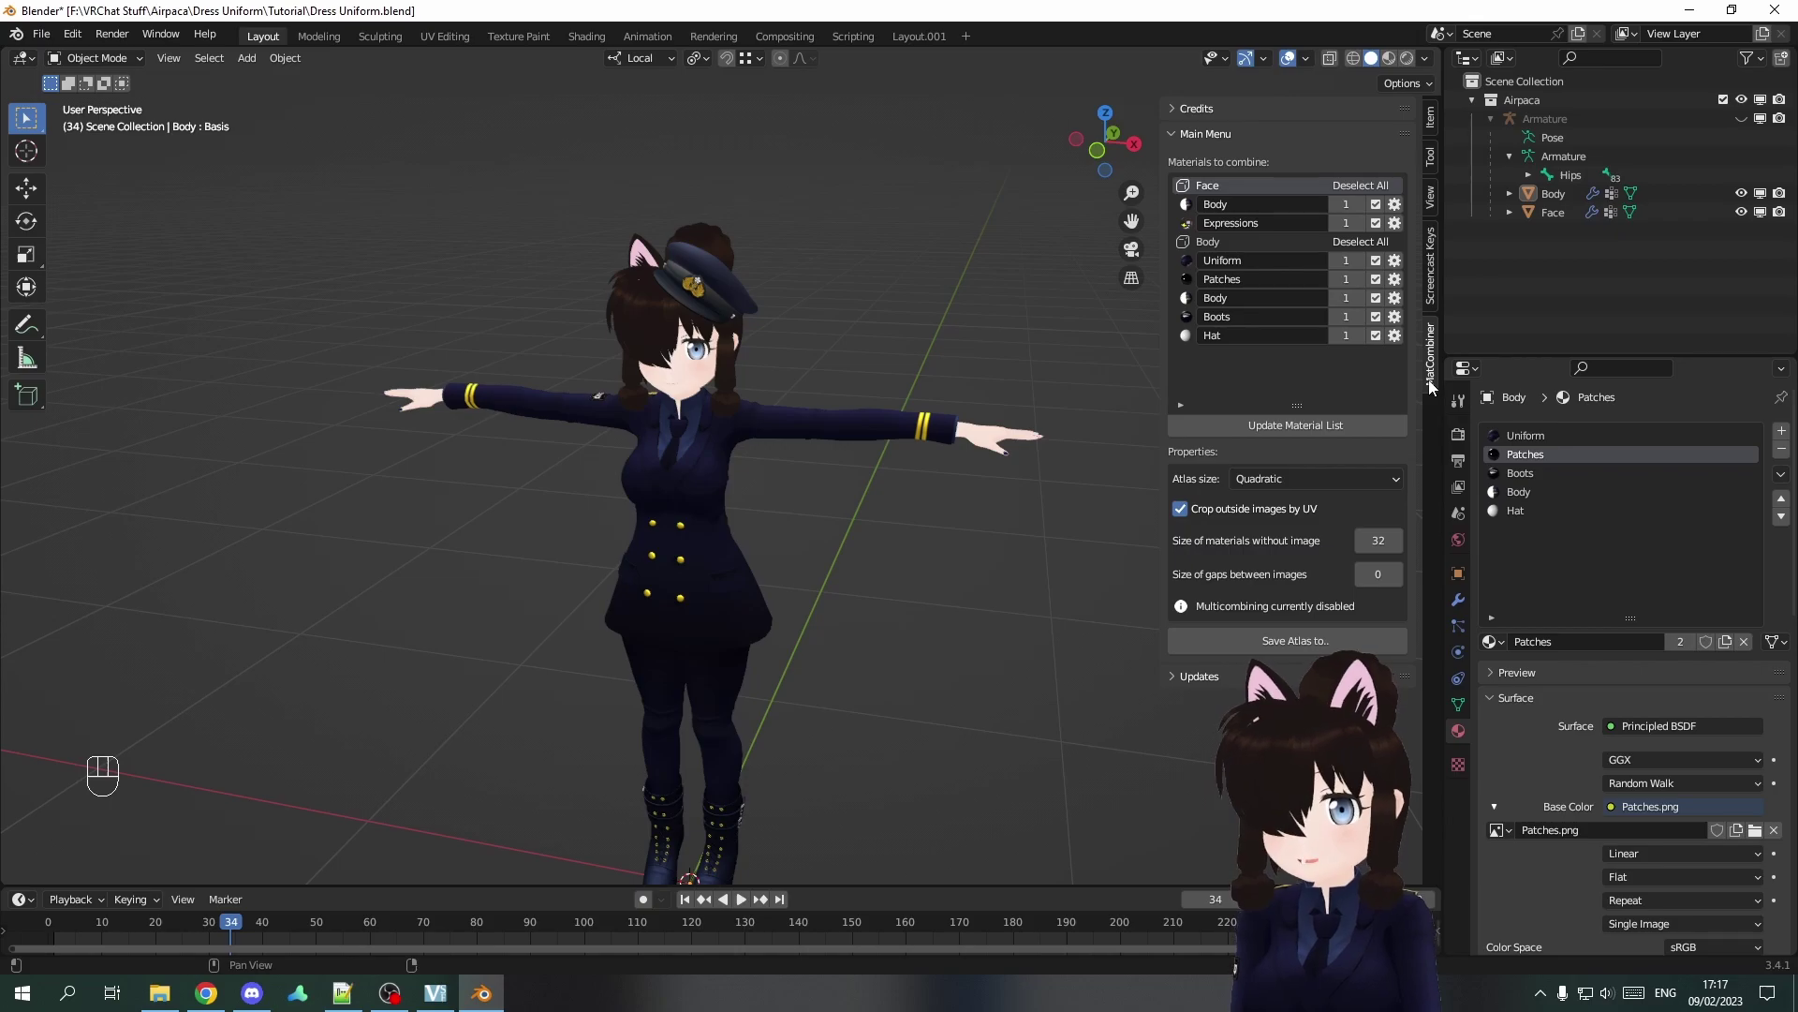
{"action": "left_click", "coordinate": [1303, 424]}
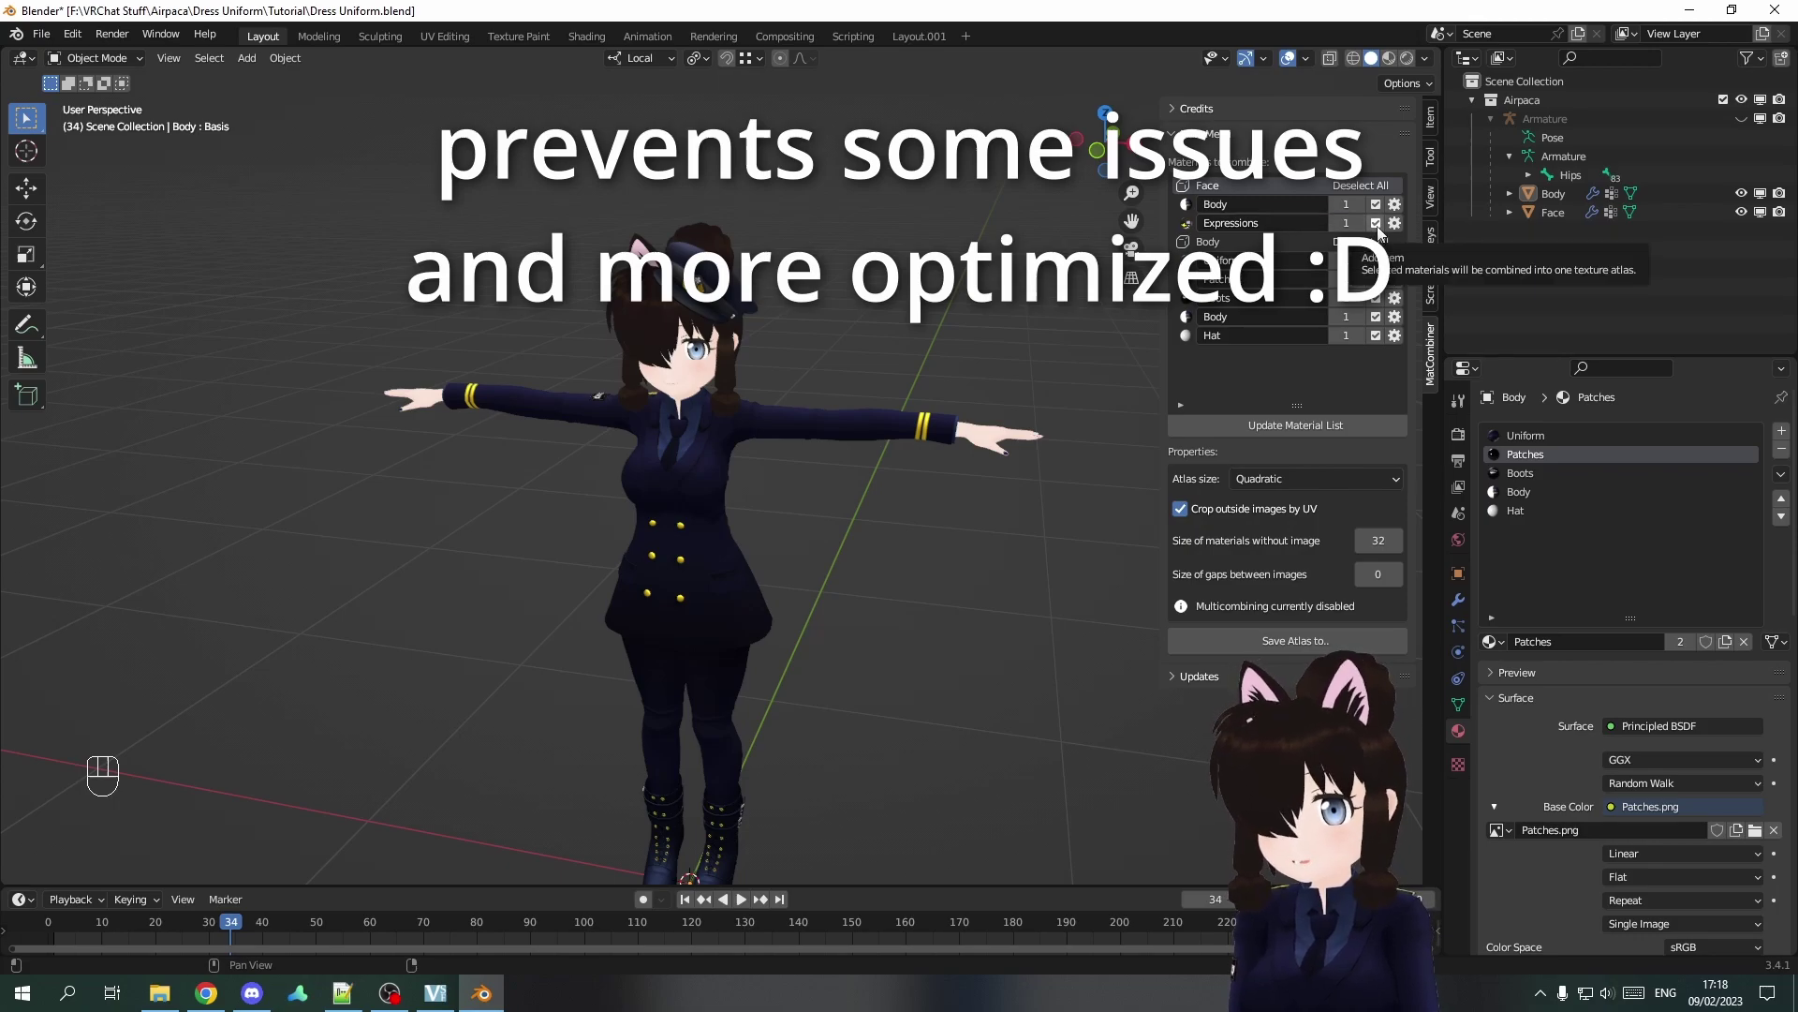
Preview Expressions.png from the tex folder in the image viewer.
{"action": "left_click", "coordinate": [160, 993]}
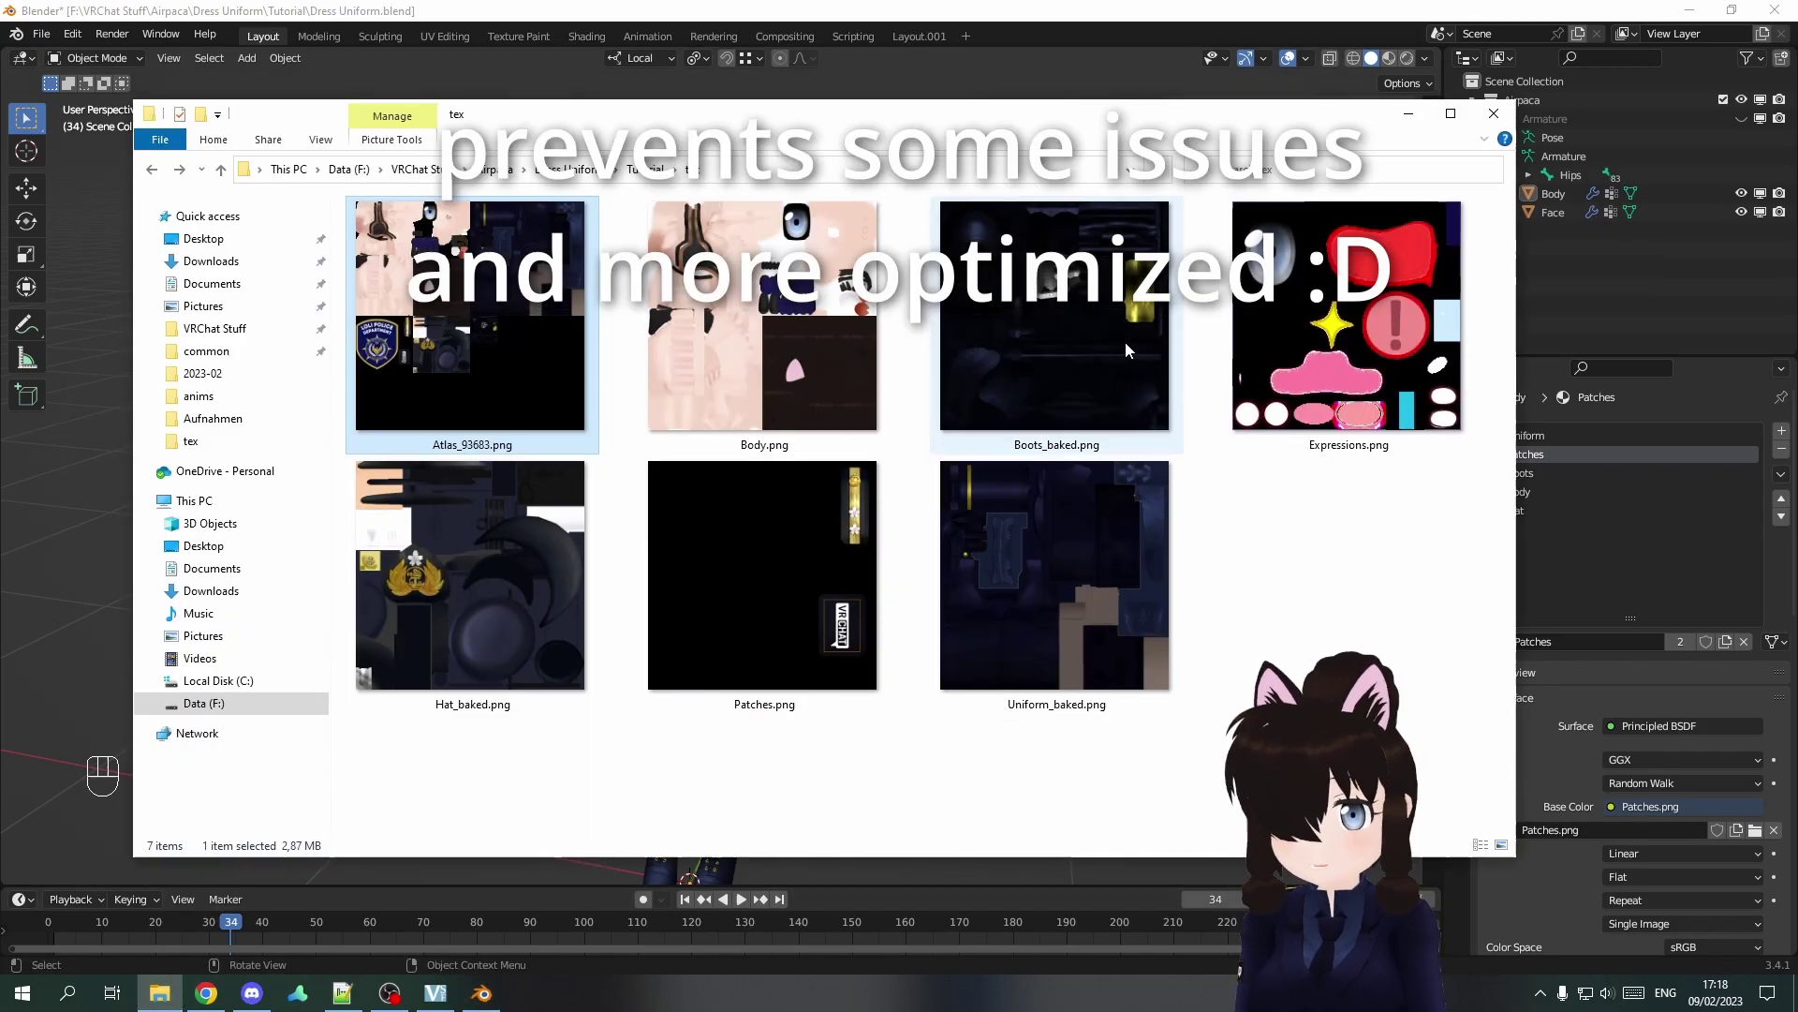
{"action": "double_click", "coordinate": [1364, 273]}
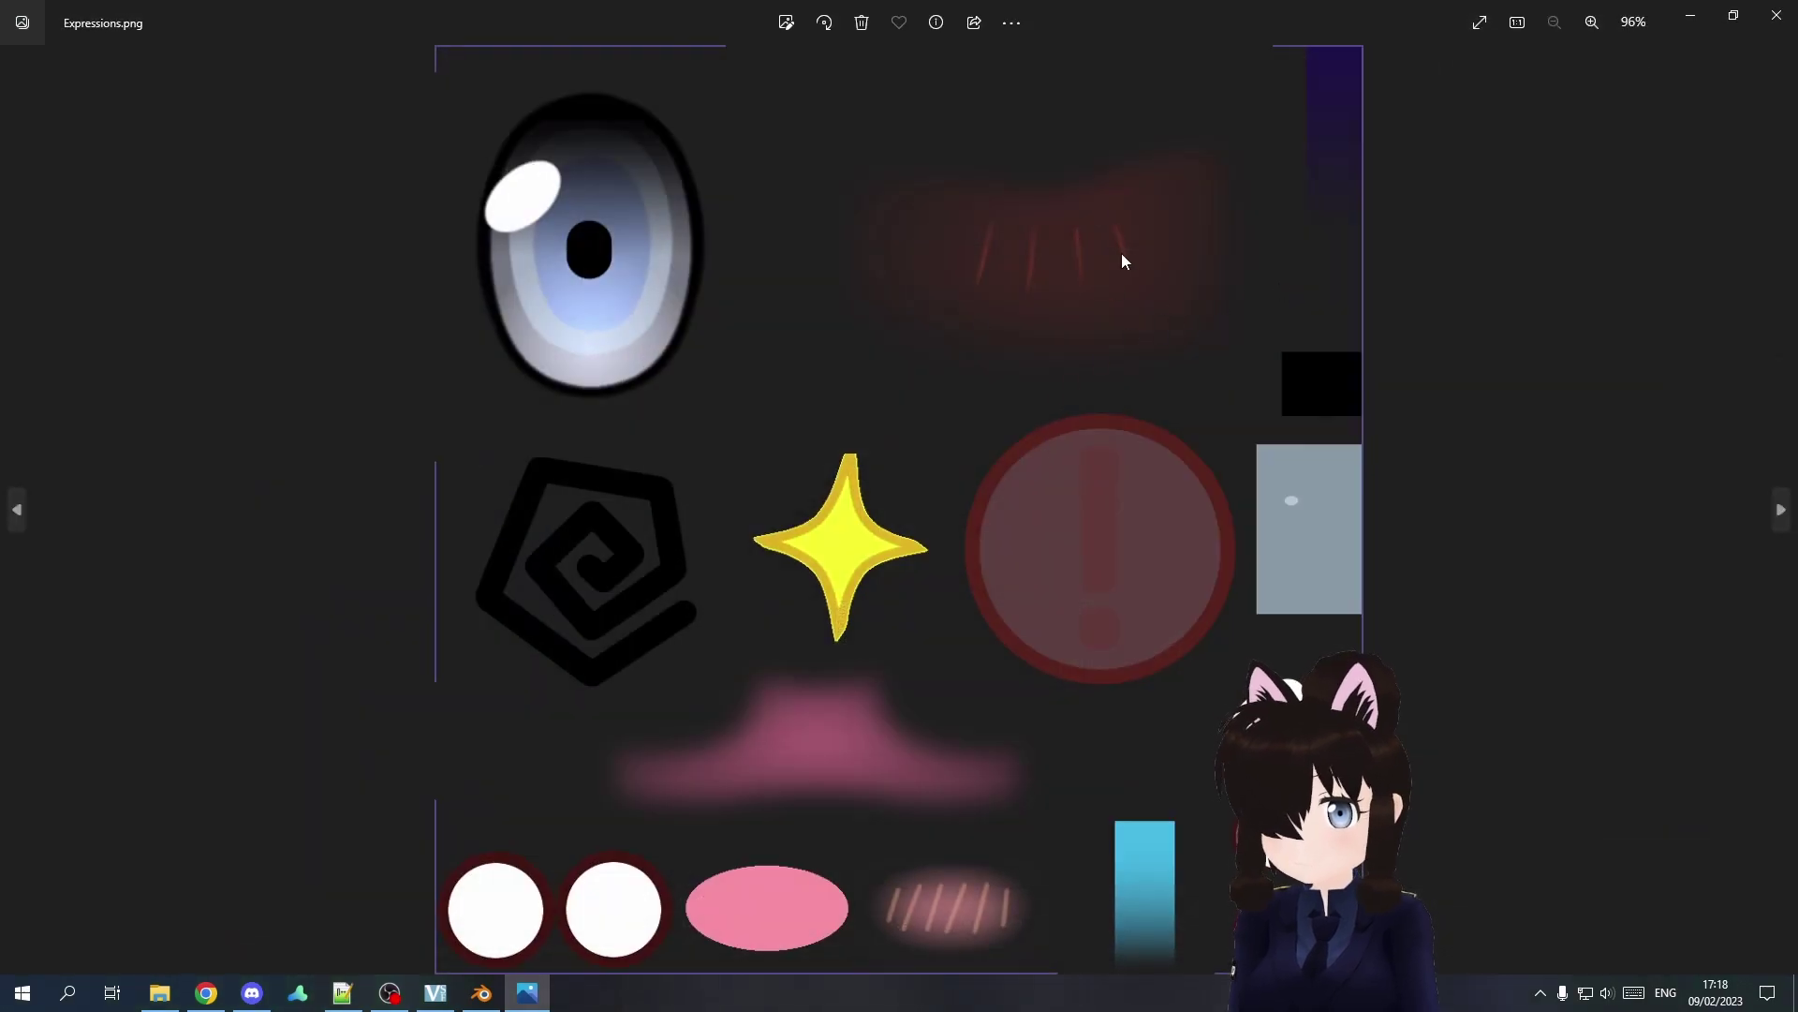
{"action": "left_click", "coordinate": [1771, 15]}
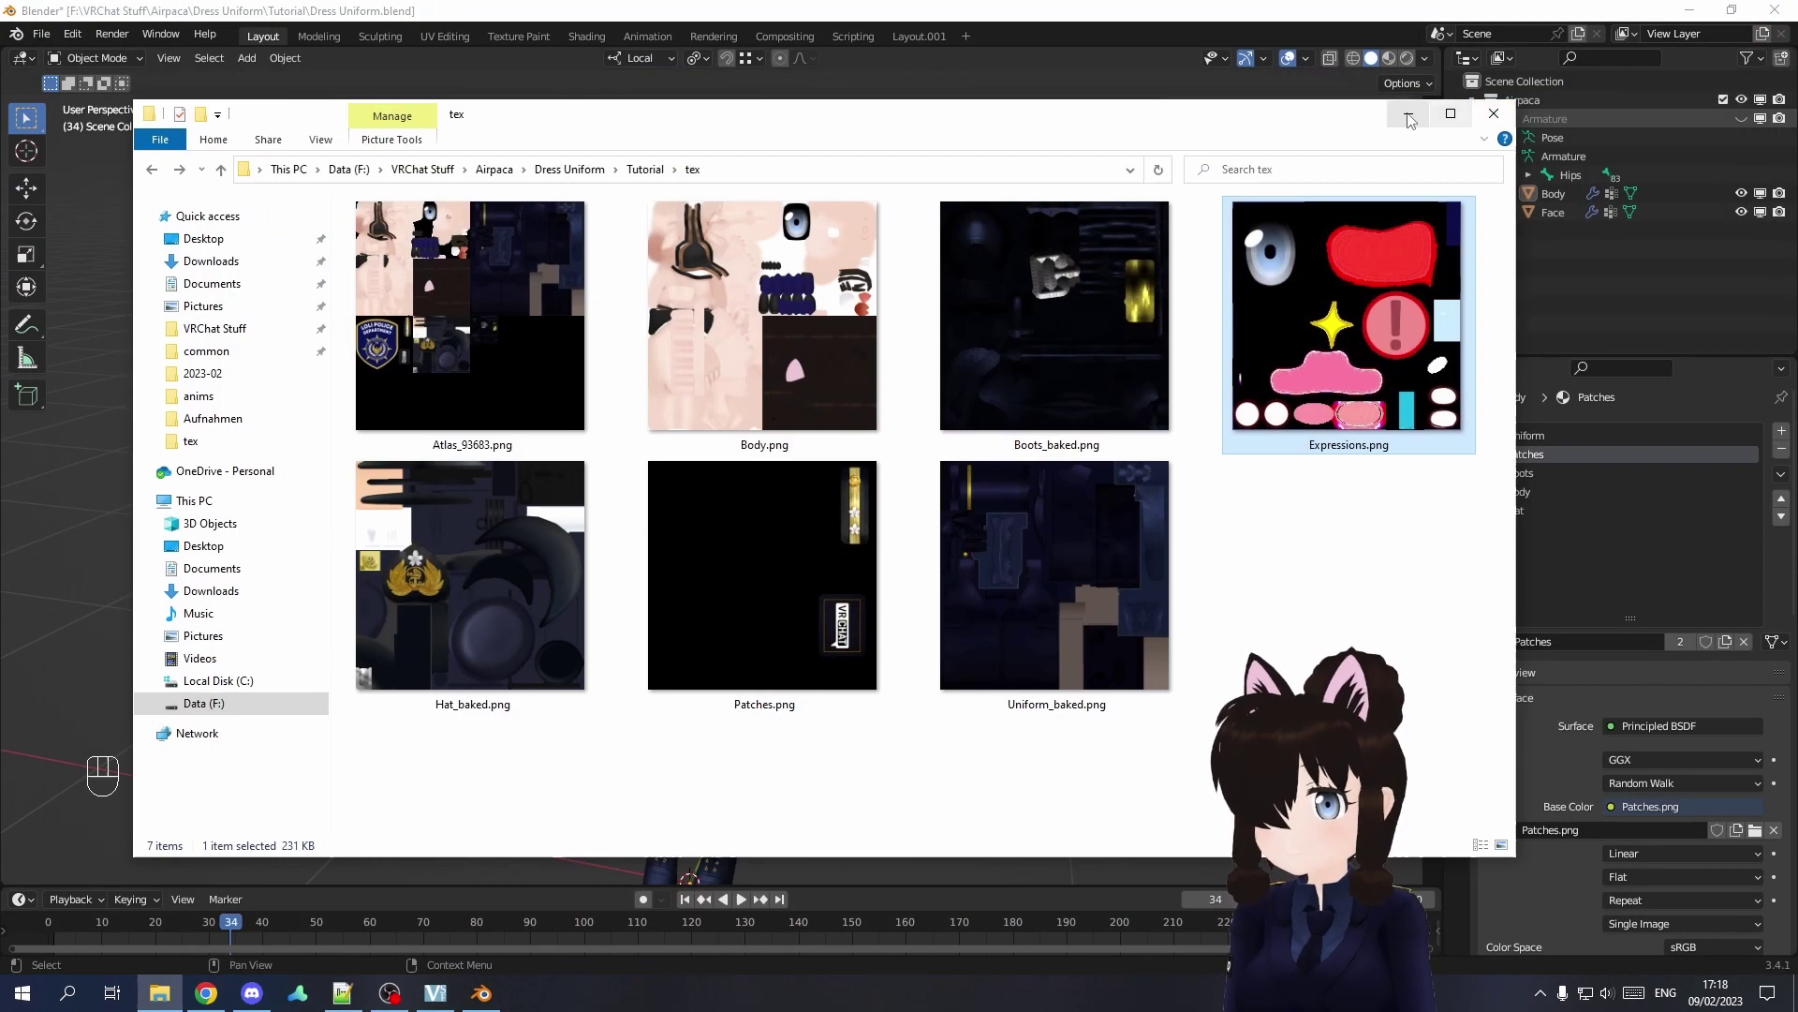
Back in MatCombiner, reset the Uniform layer count to 1 with Expressions left unticked.
{"action": "left_click", "coordinate": [1494, 113]}
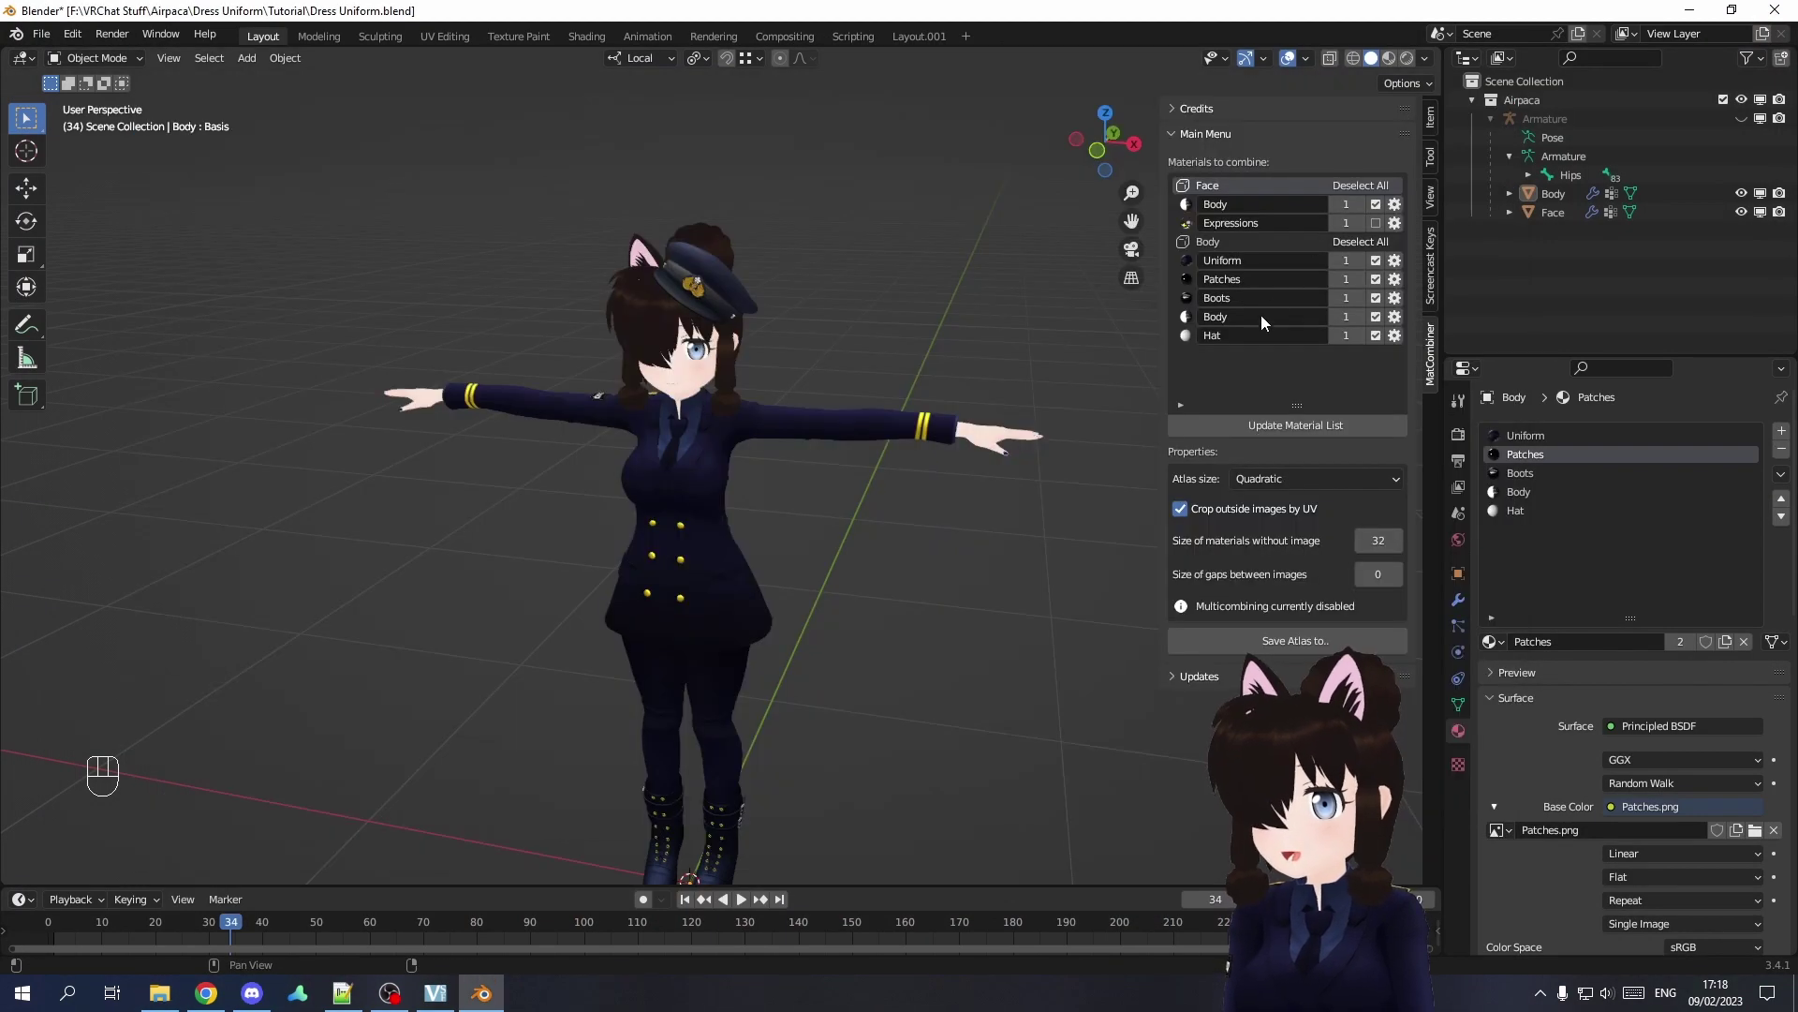
{"action": "left_click", "coordinate": [1335, 260]}
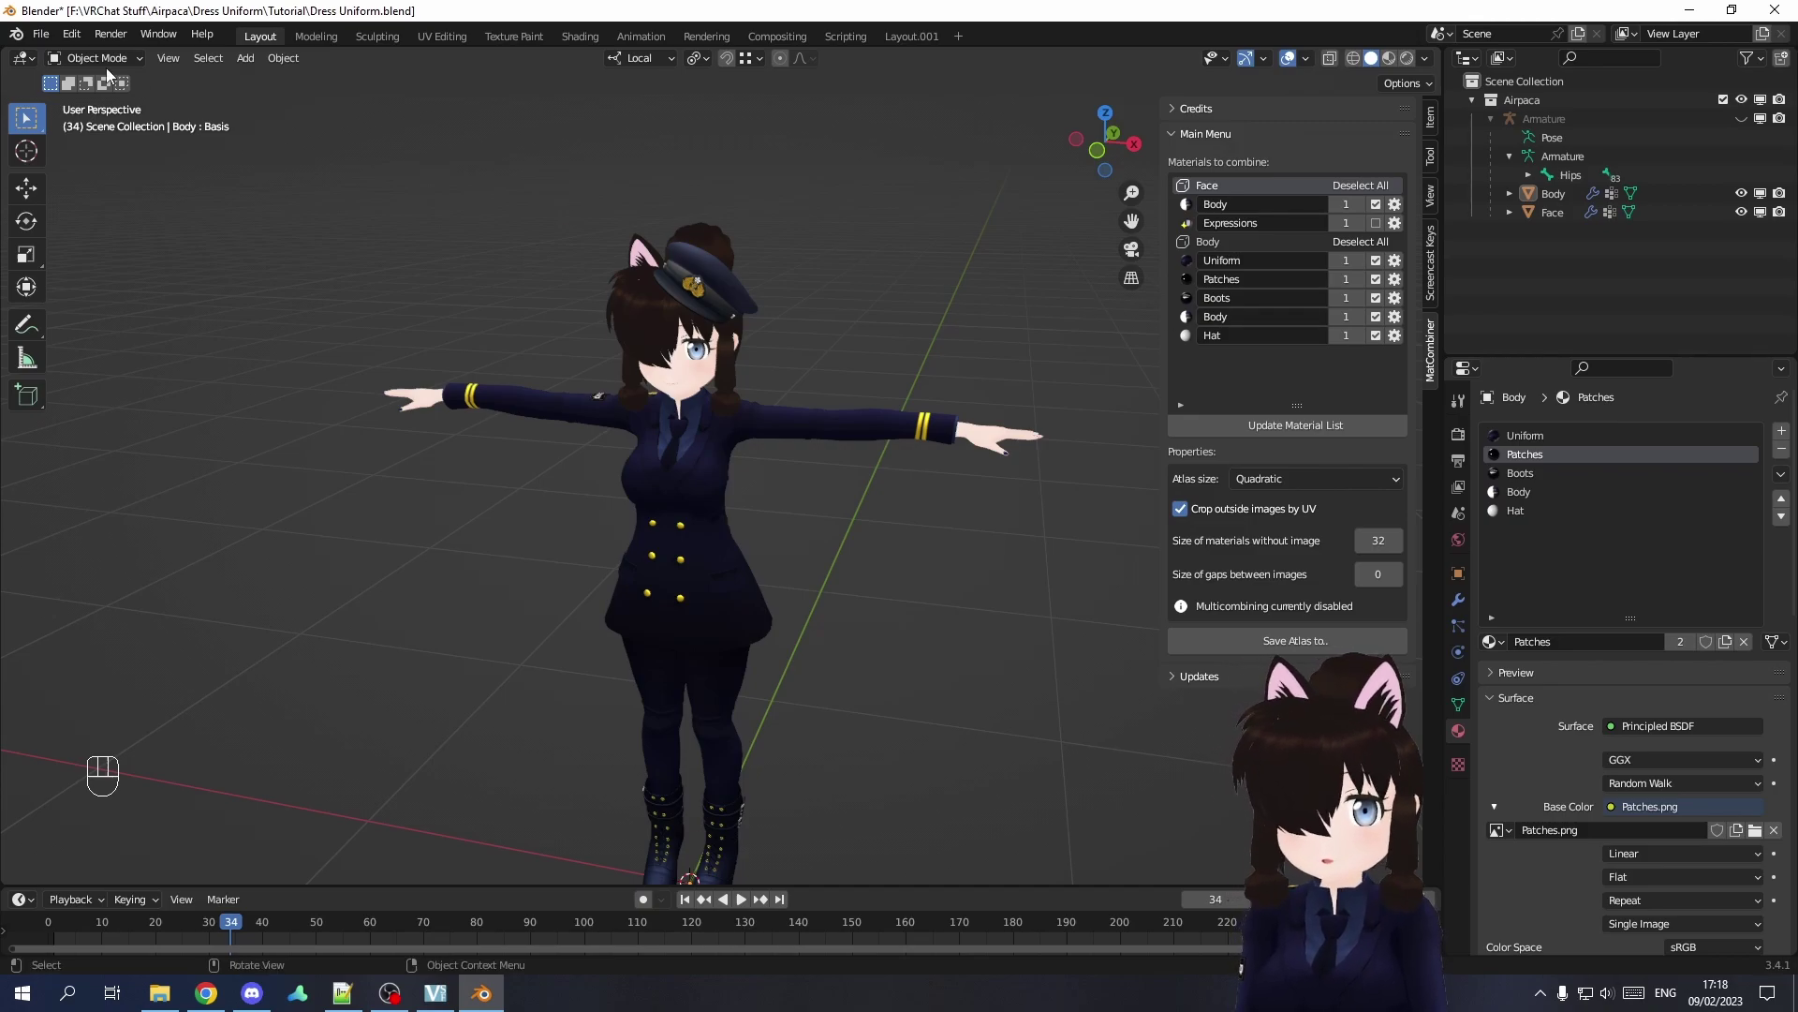
Save As with '_atlas' inserted before .blend, giving Dress Uniform_atlas.blend.
{"action": "left_click", "coordinate": [42, 36]}
{"action": "left_click", "coordinate": [103, 177]}
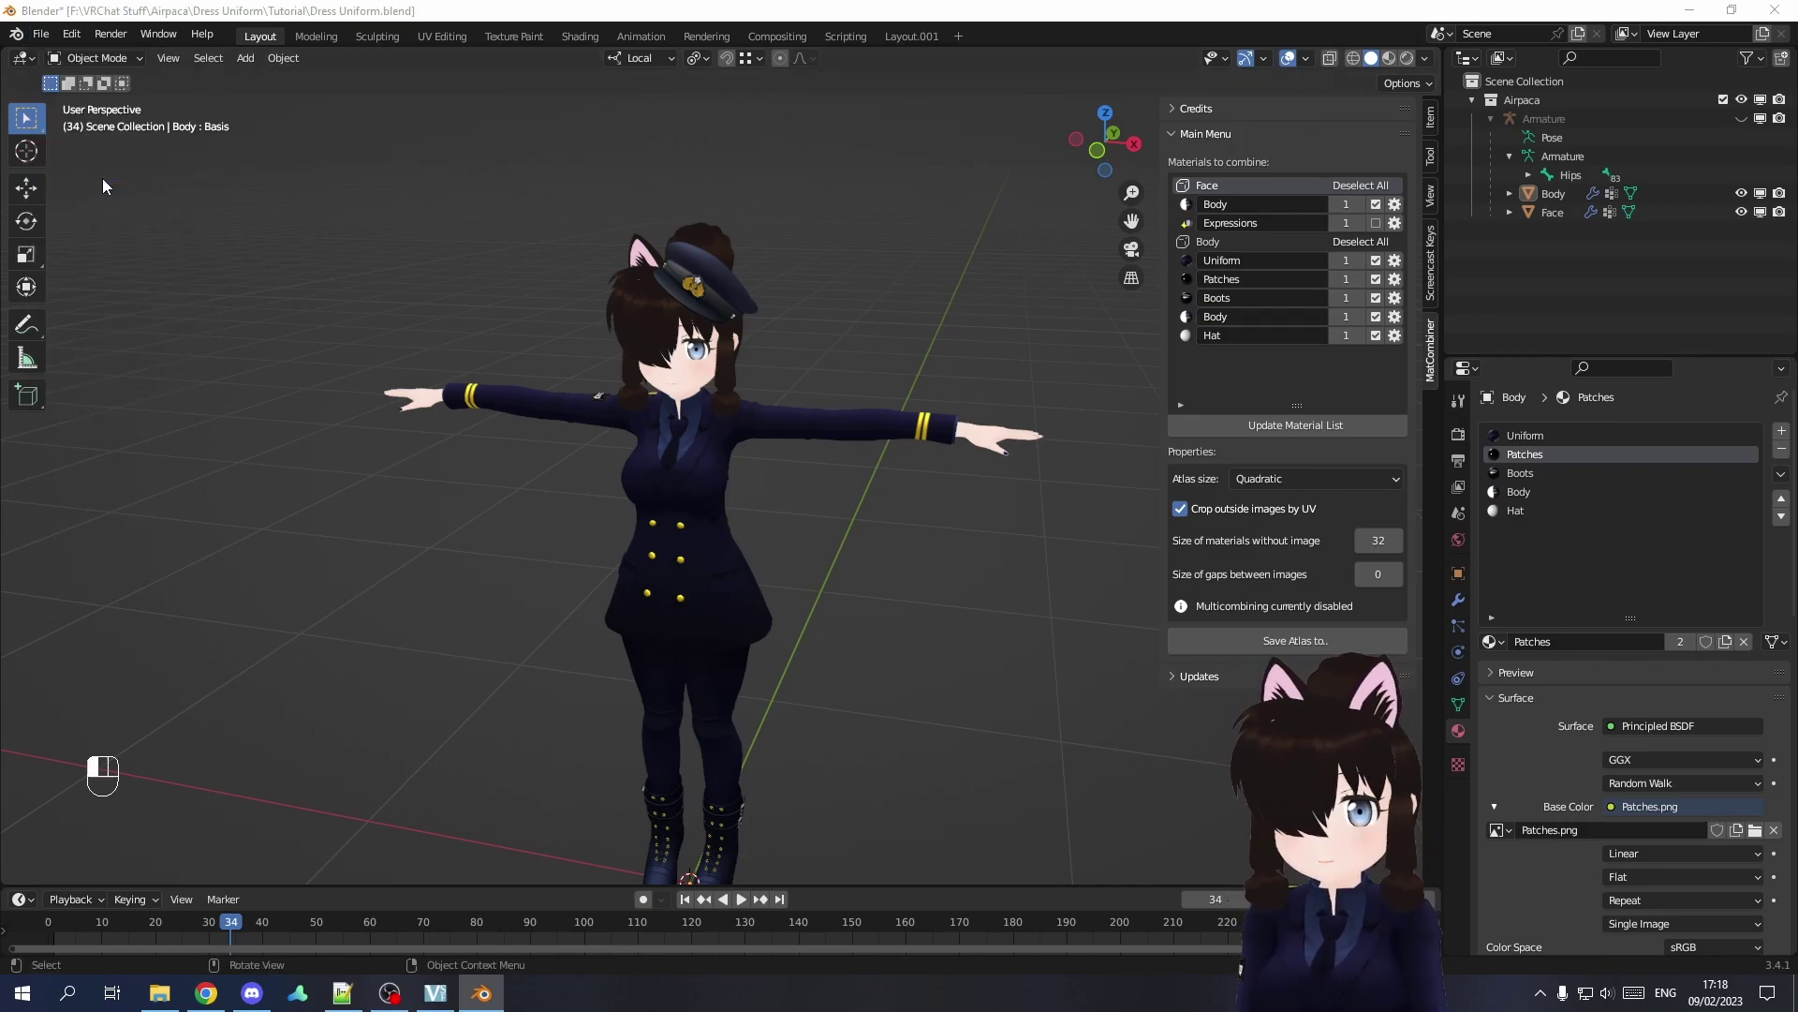
{"action": "left_click", "coordinate": [770, 742]}
{"action": "key", "text": "End"}
{"action": "key", "text": "Left"}
{"action": "key", "text": "Left"}
{"action": "key", "text": "Left"}
{"action": "key", "text": "Left"}
{"action": "key", "text": "Left"}
{"action": "key", "text": "Left"}
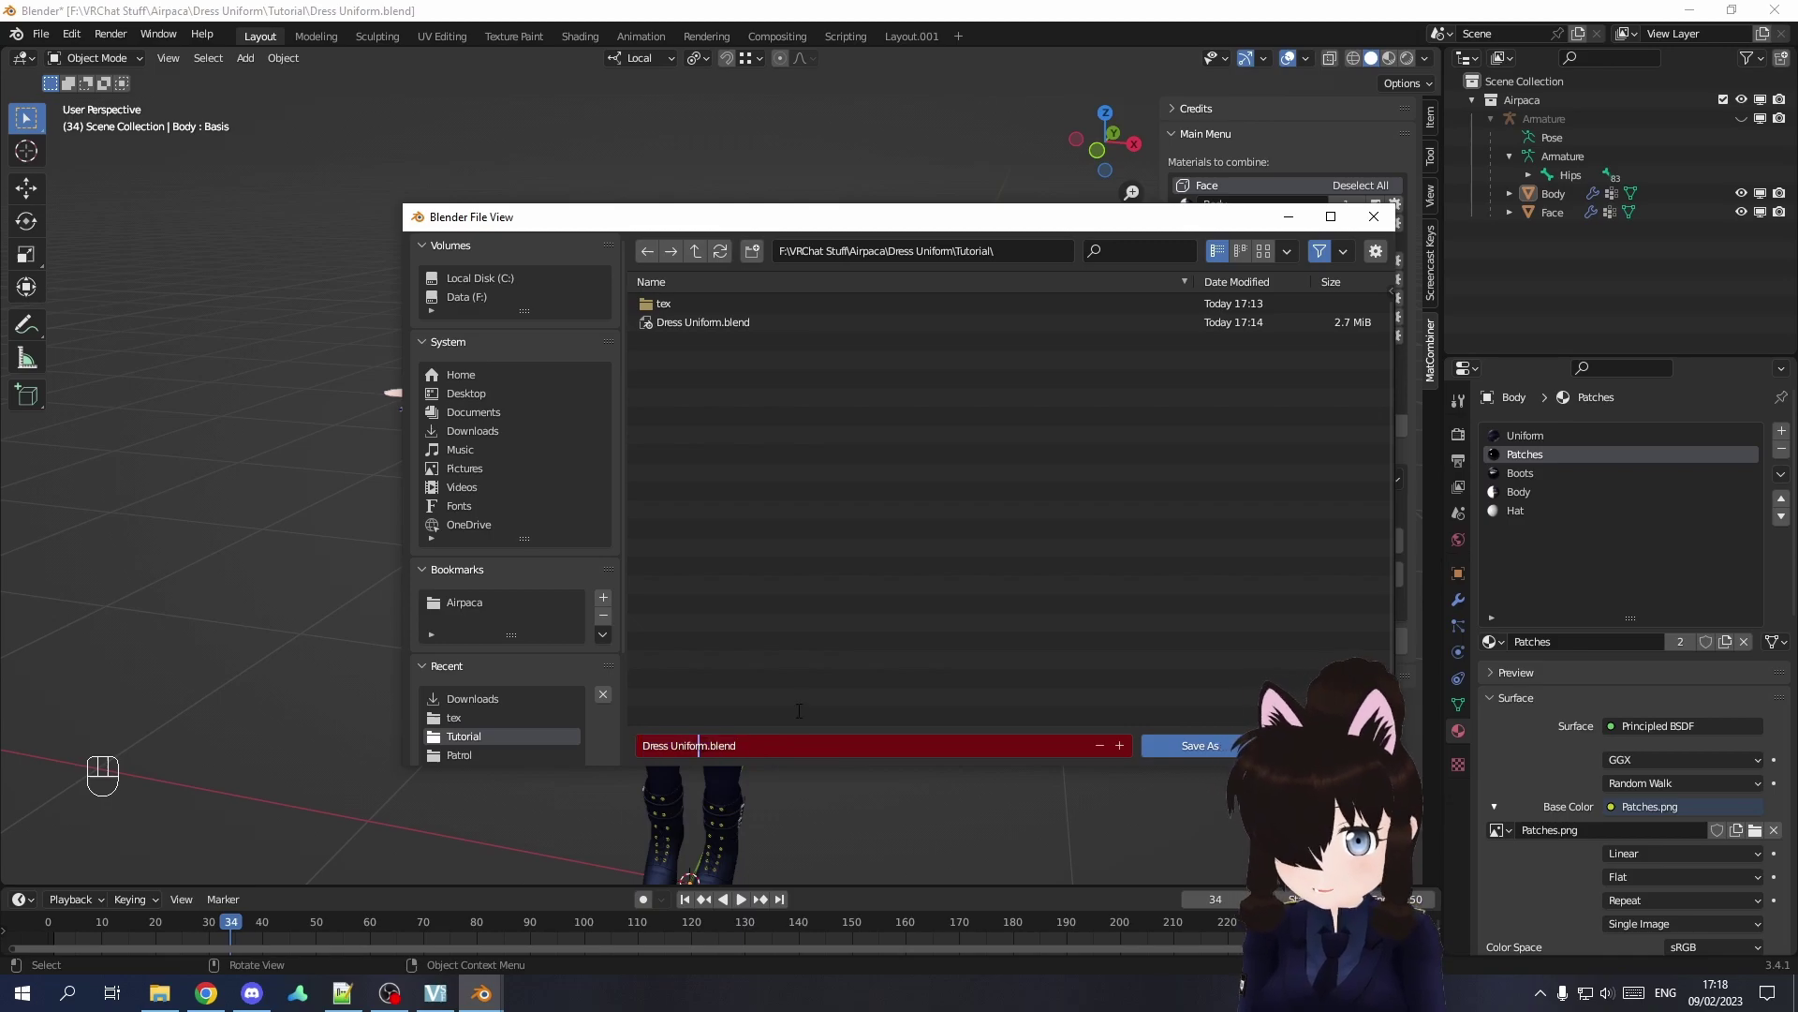
{"action": "type", "text": "_"}
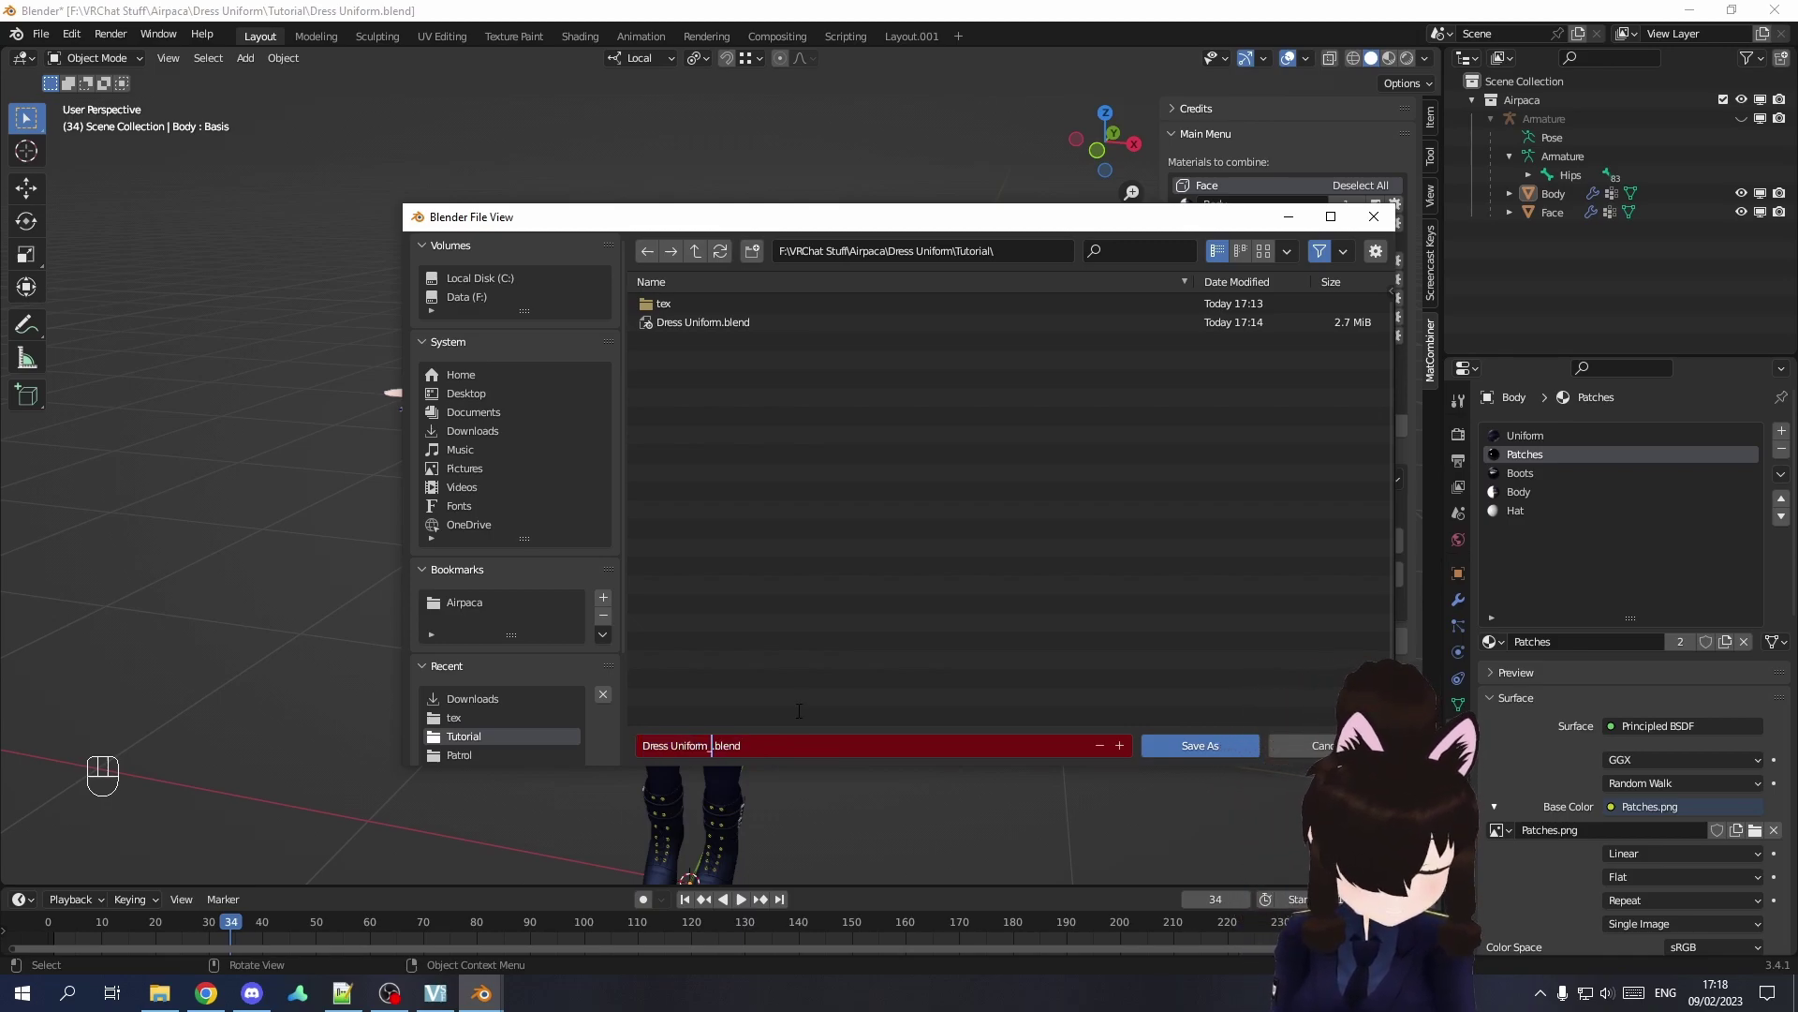
{"action": "type", "text": "atlas"}
{"action": "key", "text": "Return"}
{"action": "left_click", "coordinate": [1182, 743]}
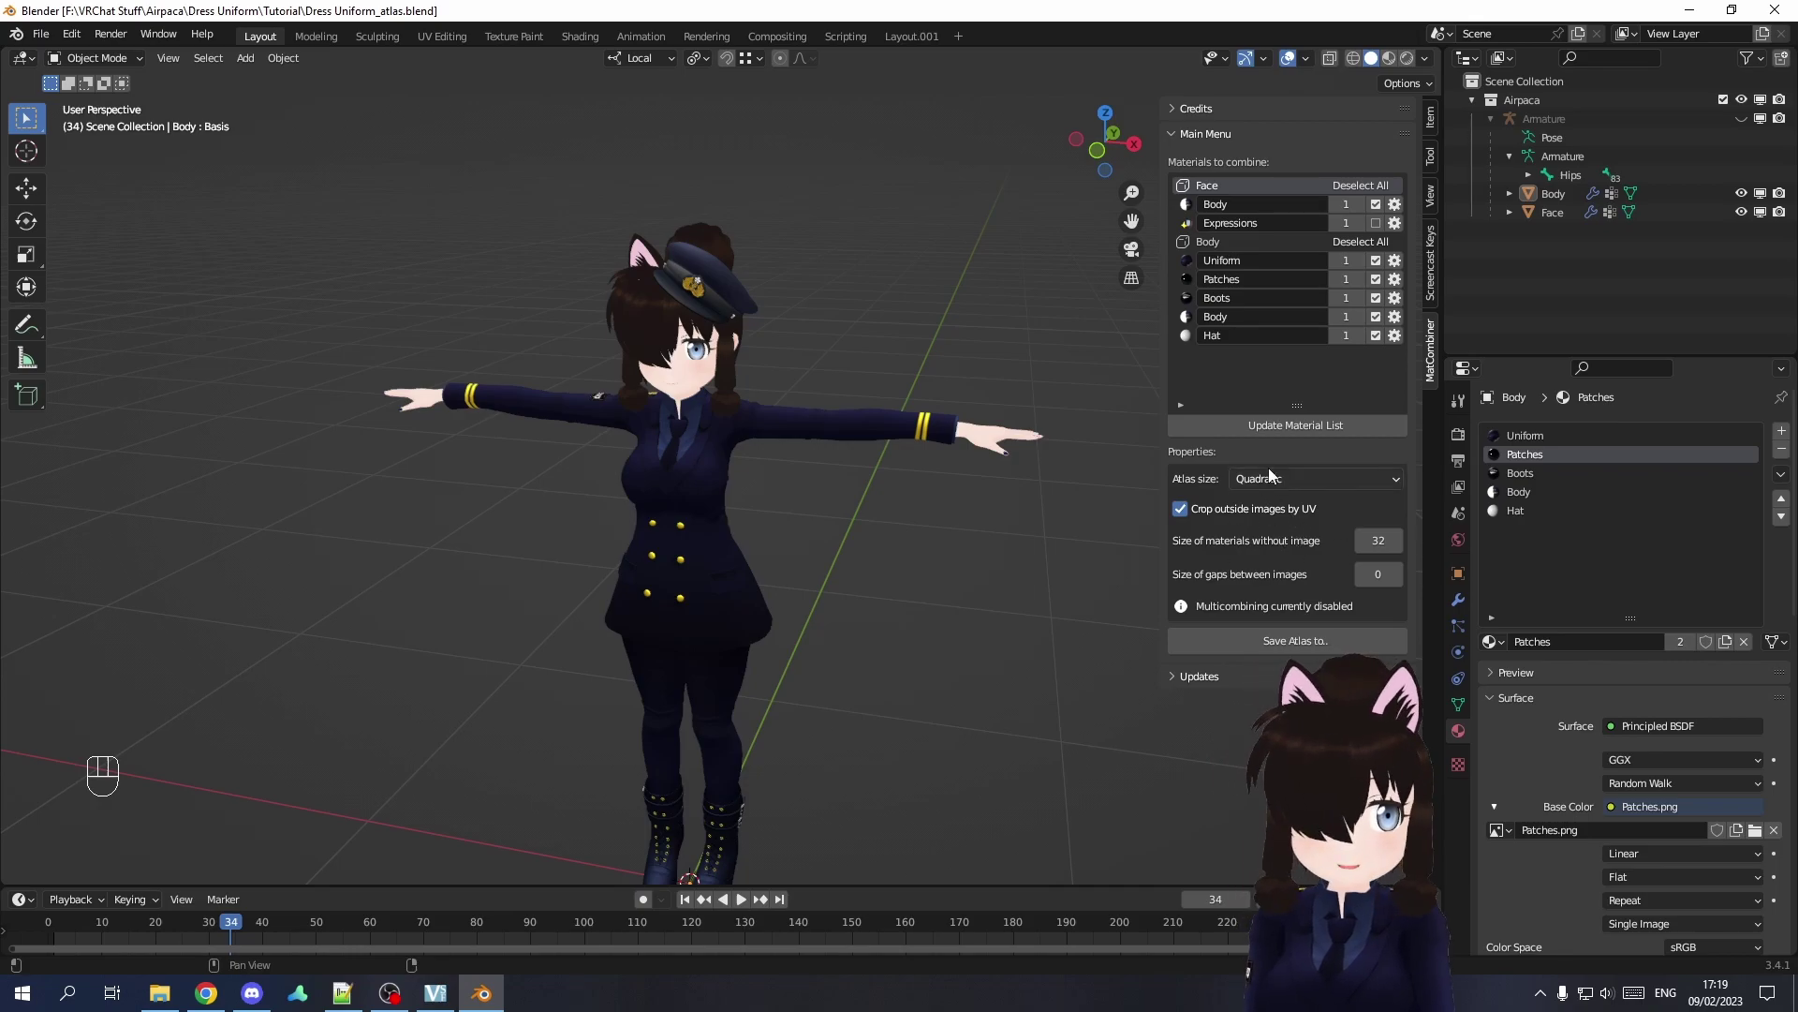
Set the tex folder as atlas destination and create the material_atlas_94839_1 atlas.
{"action": "left_click", "coordinate": [1306, 640]}
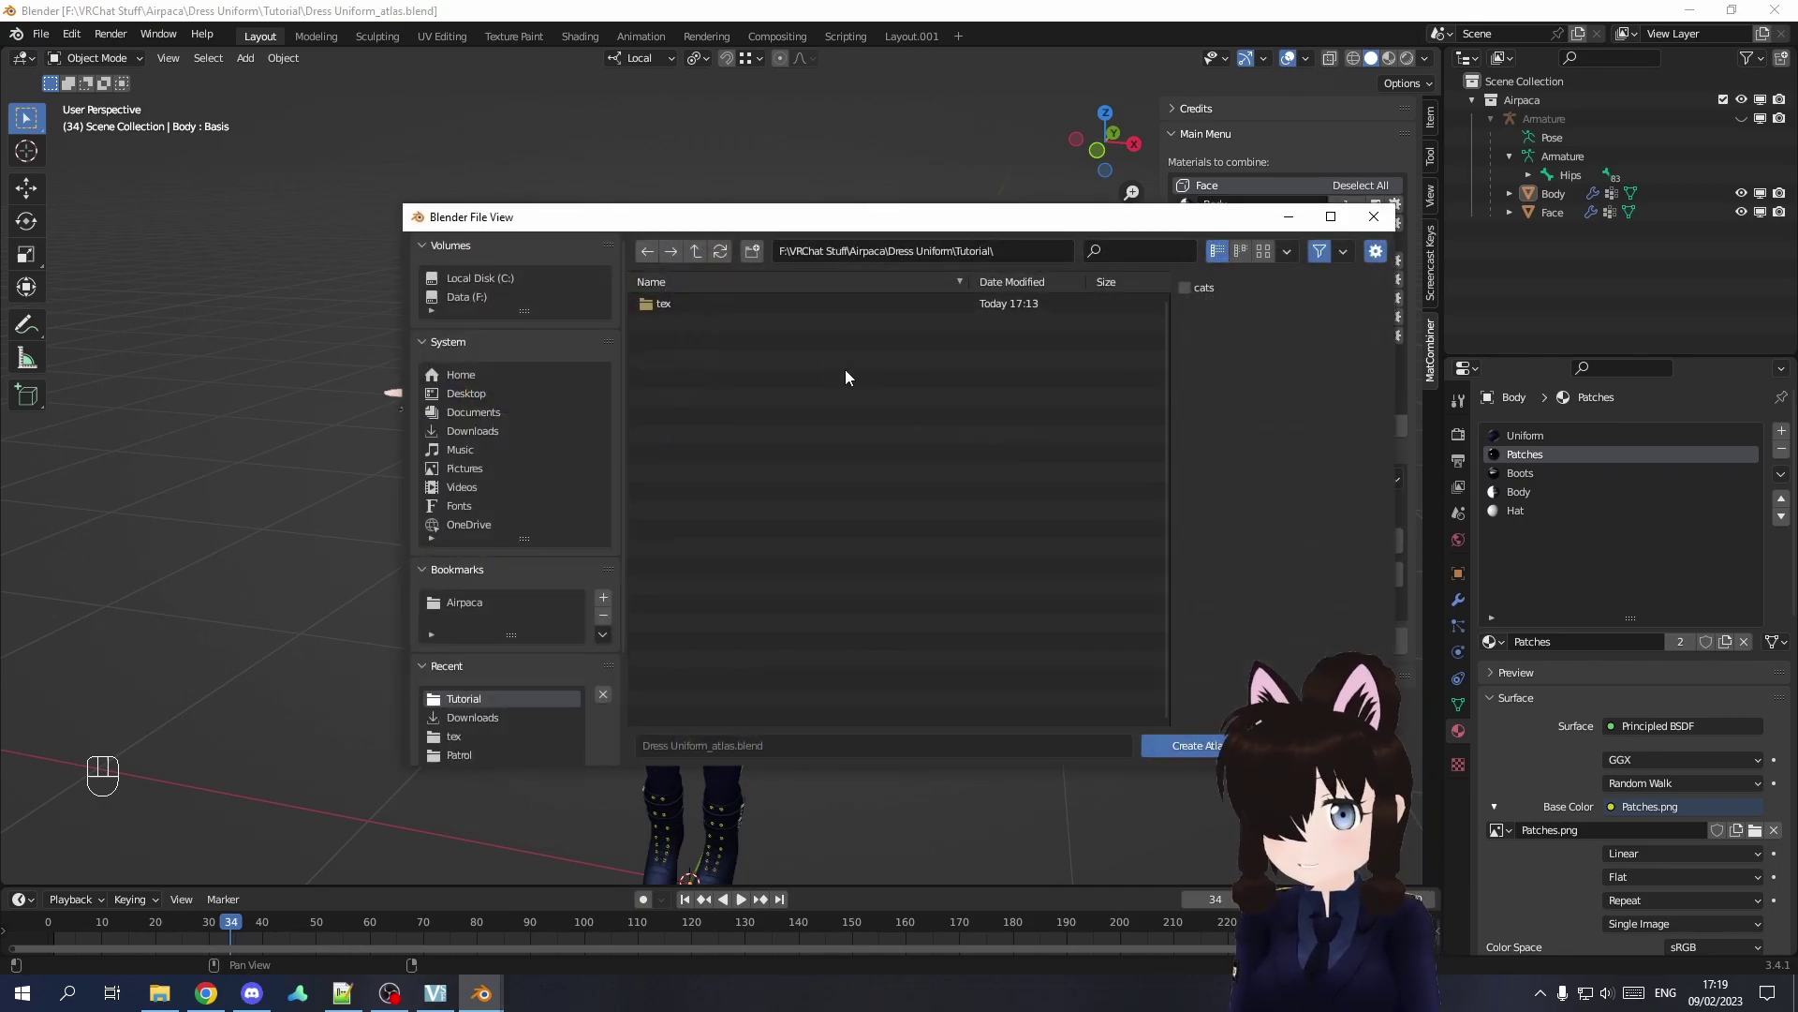
{"action": "double_click", "coordinate": [681, 305]}
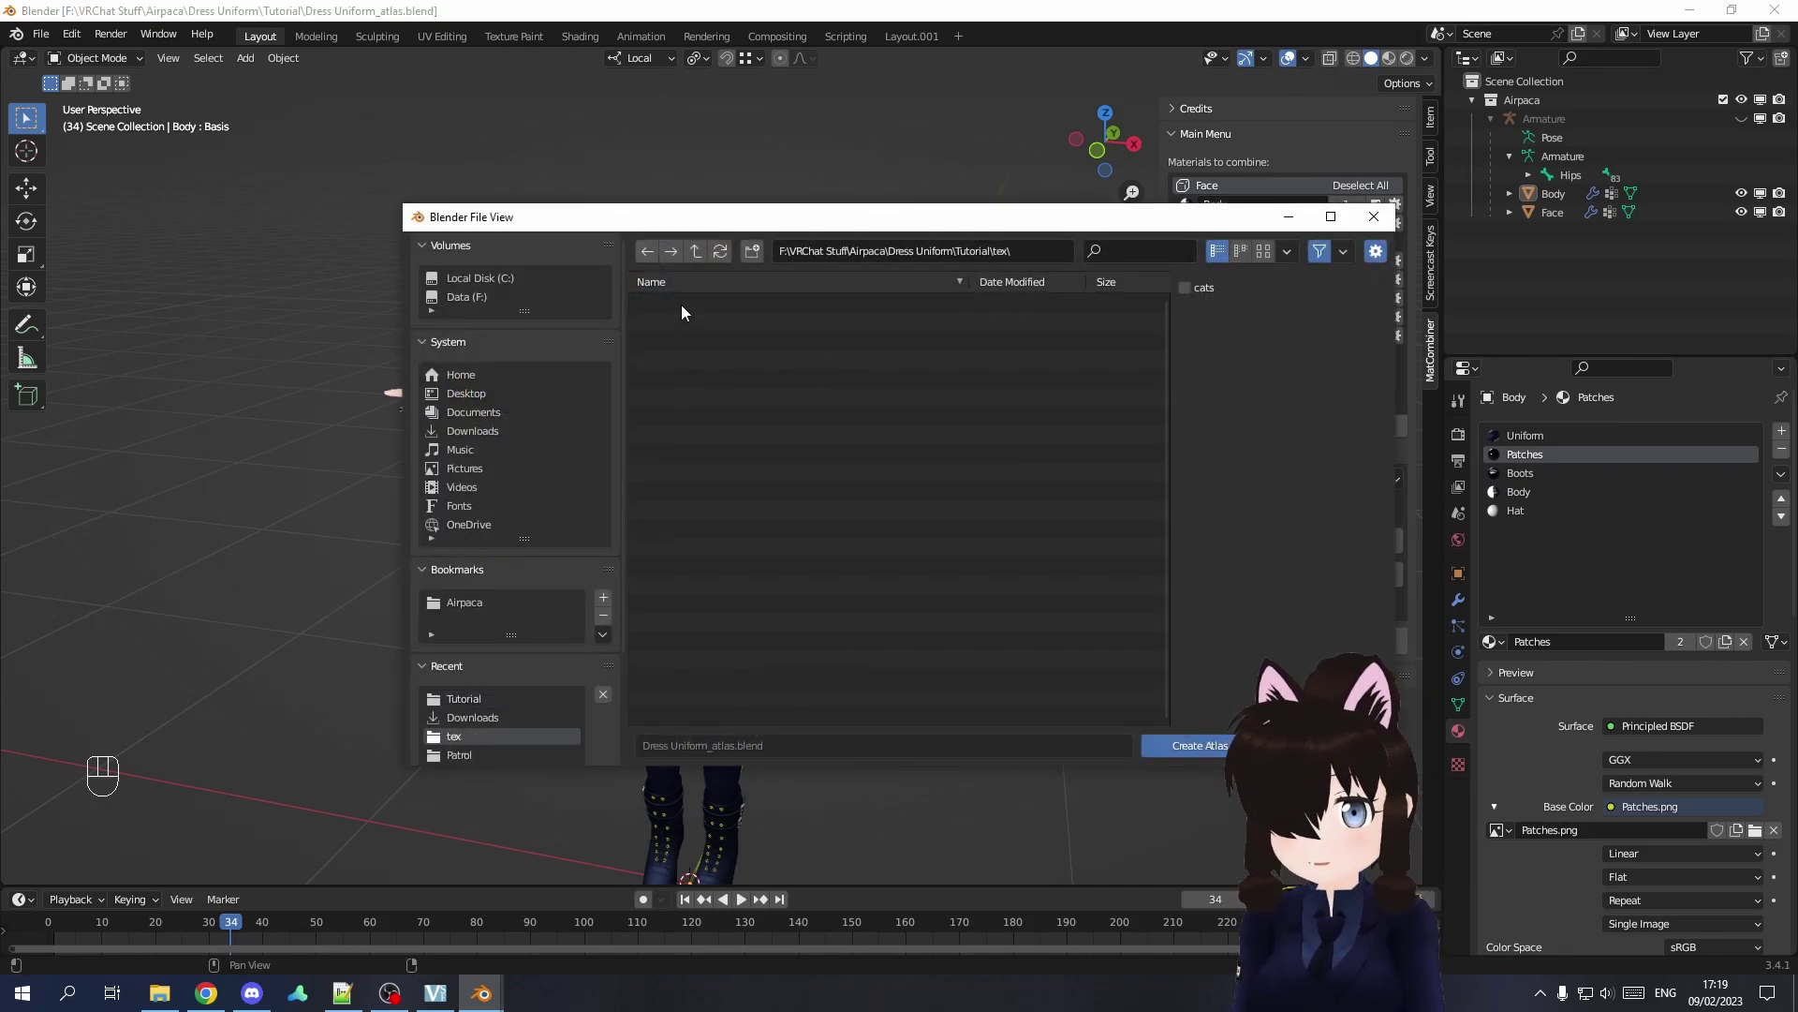
{"action": "left_click", "coordinate": [1200, 744]}
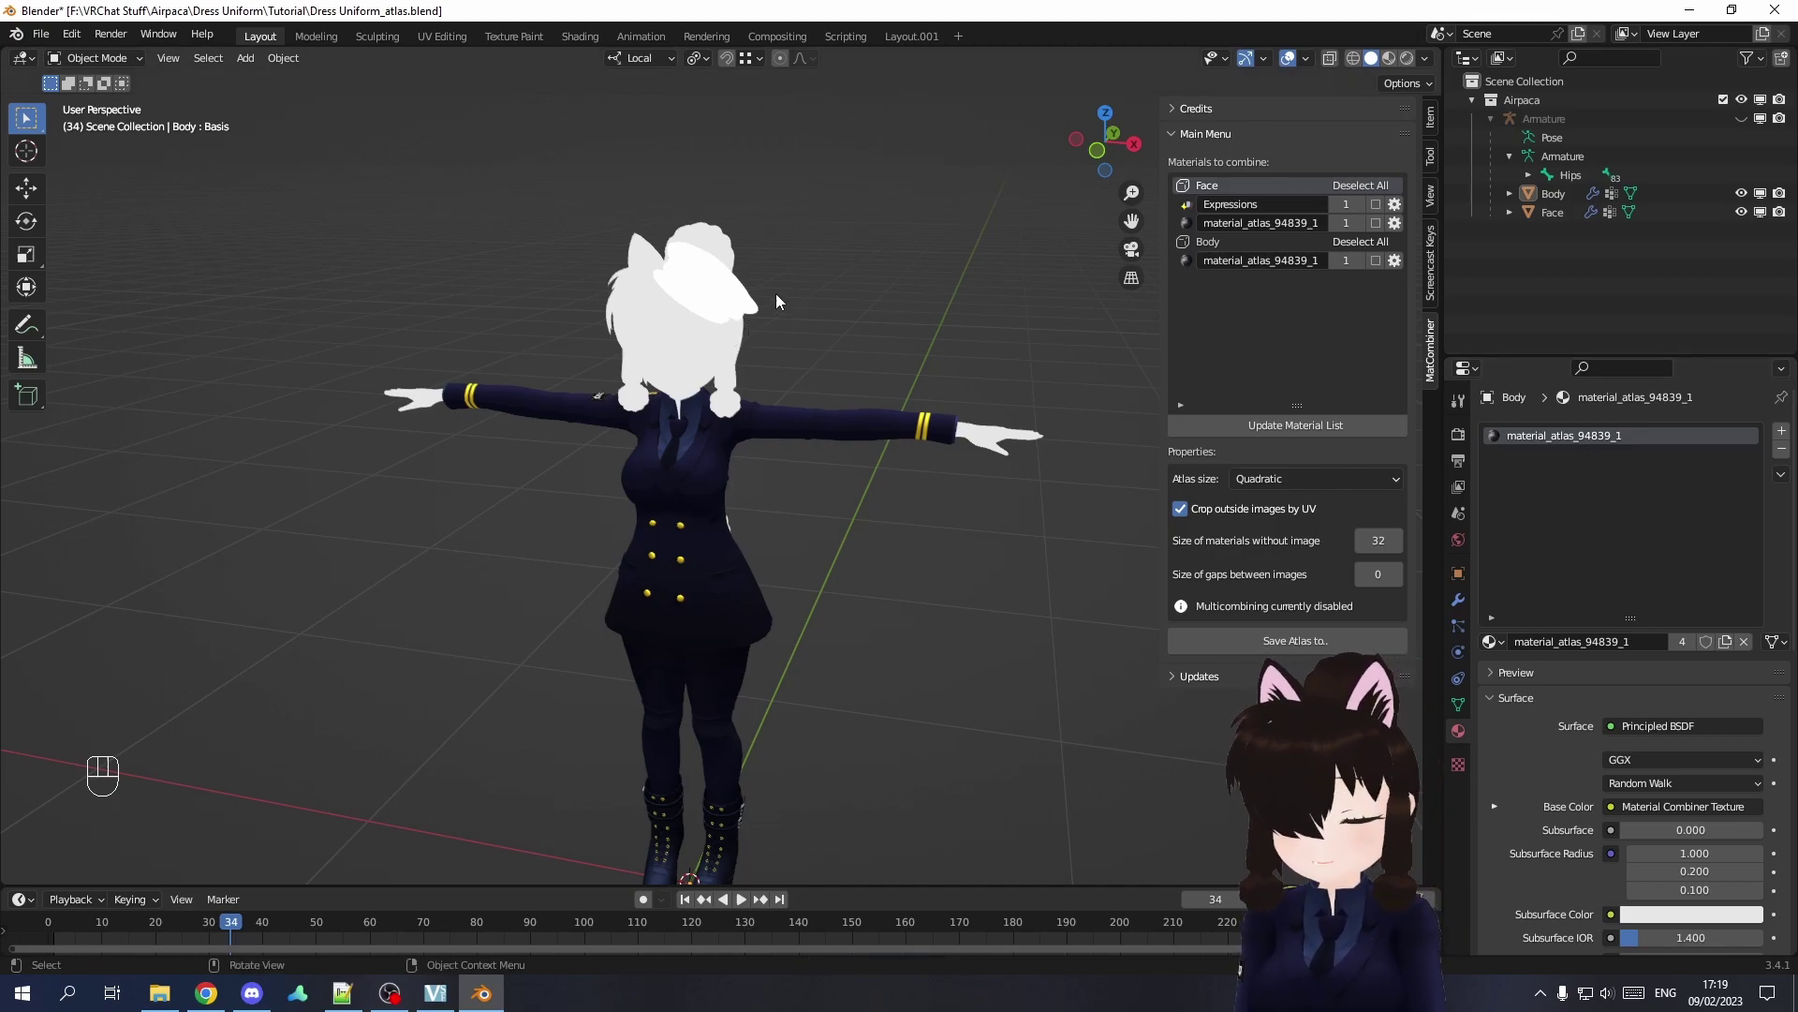
Select and deselect the Body object, then undo back to the original materials.
{"action": "left_click", "coordinate": [680, 309]}
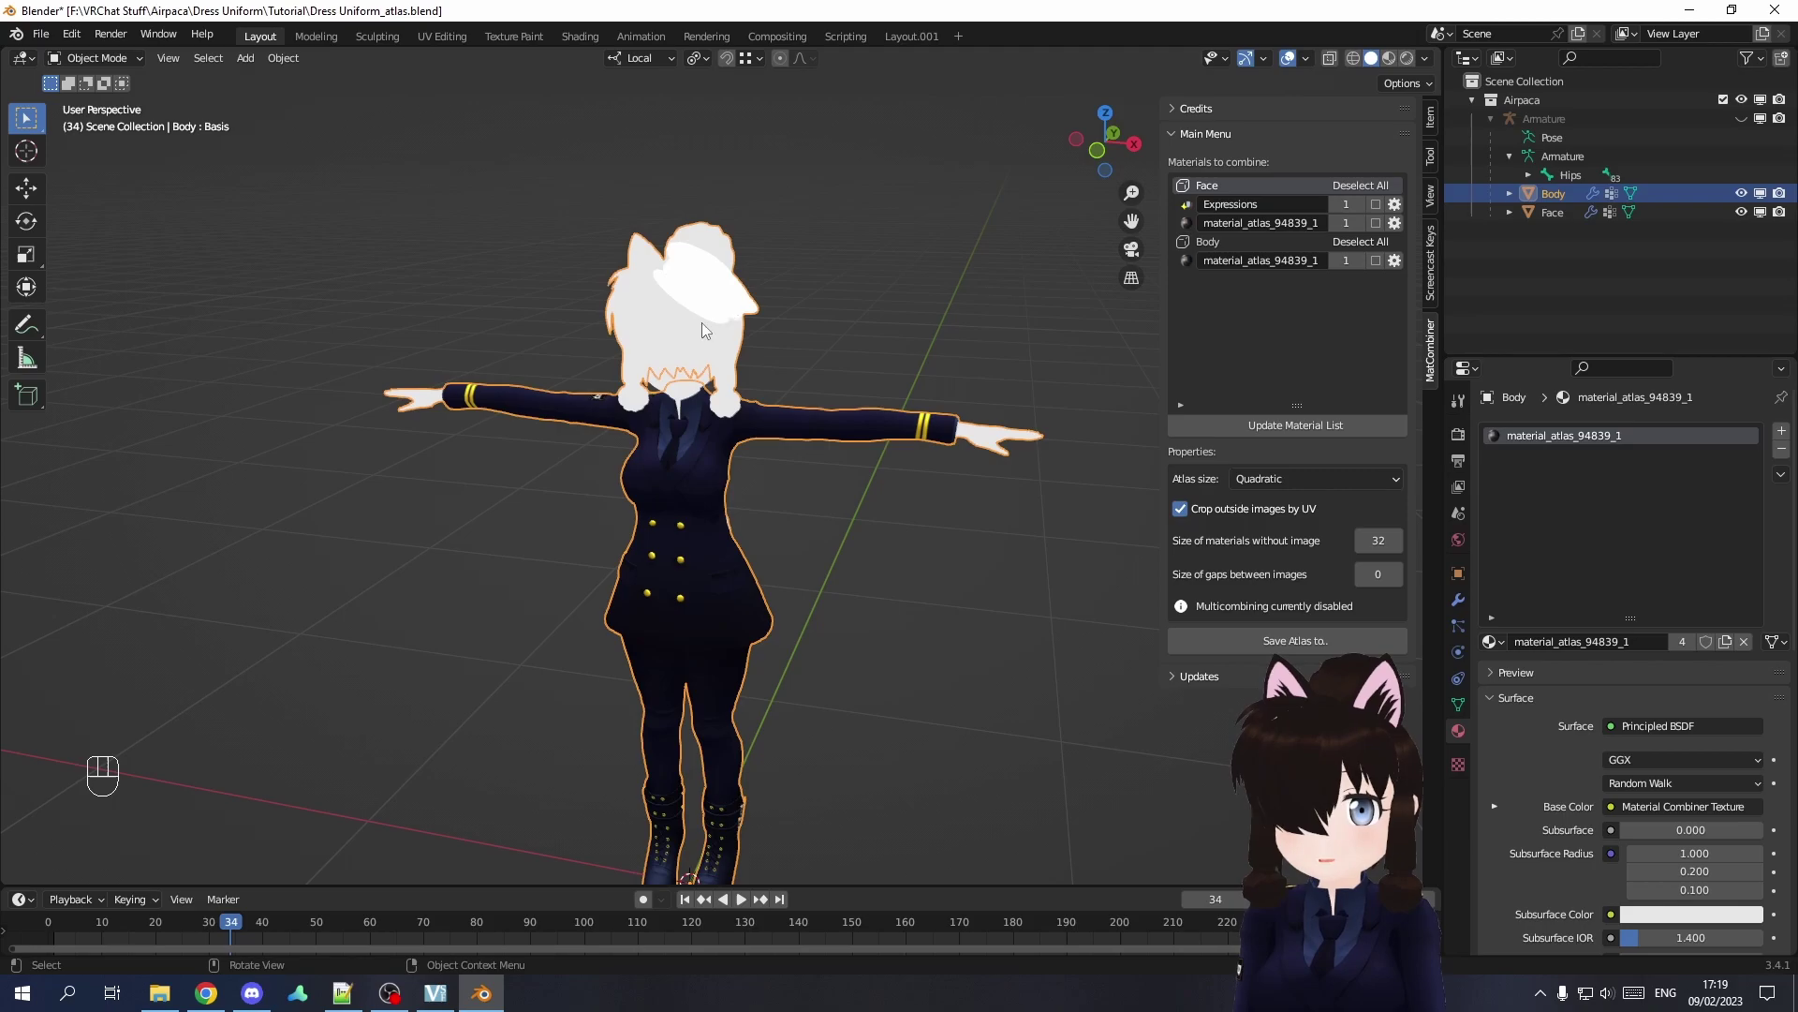
{"action": "left_click", "coordinate": [807, 358]}
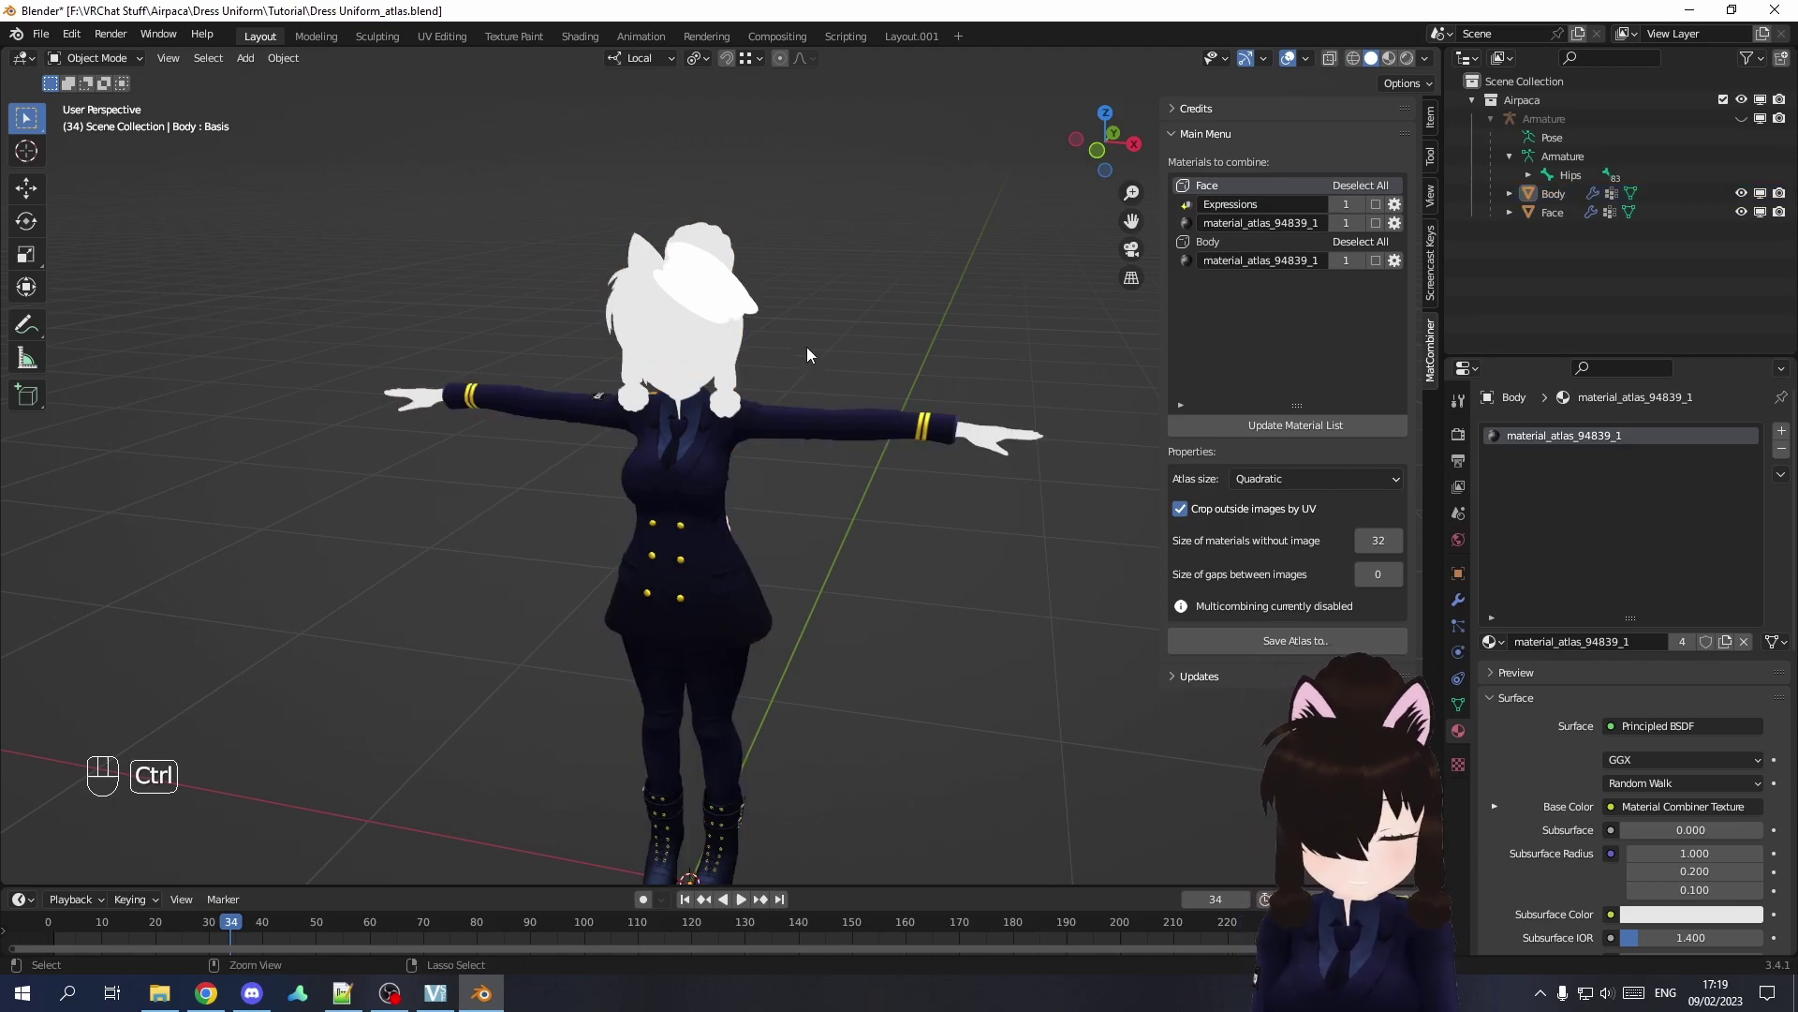
{"action": "key", "text": "ctrl+z"}
{"action": "key", "text": "ctrl+z"}
{"action": "key", "text": "ctrl+z"}
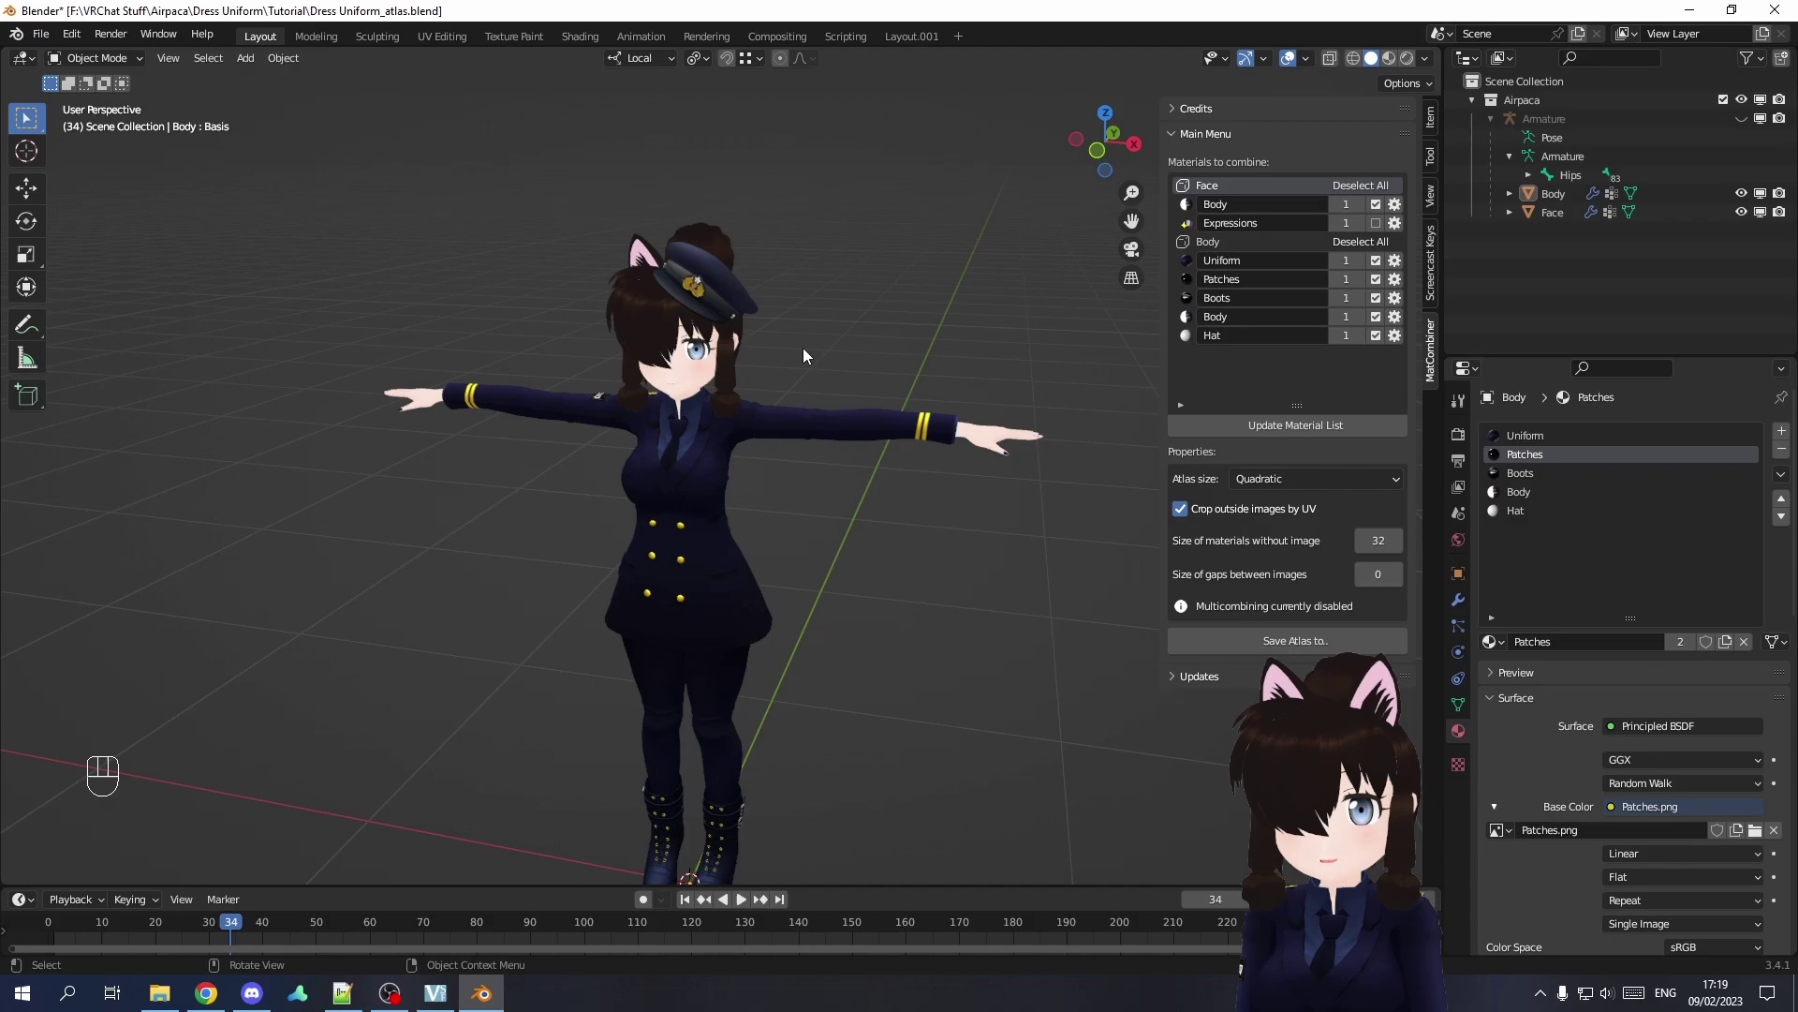
{"action": "left_click", "coordinate": [1394, 335]}
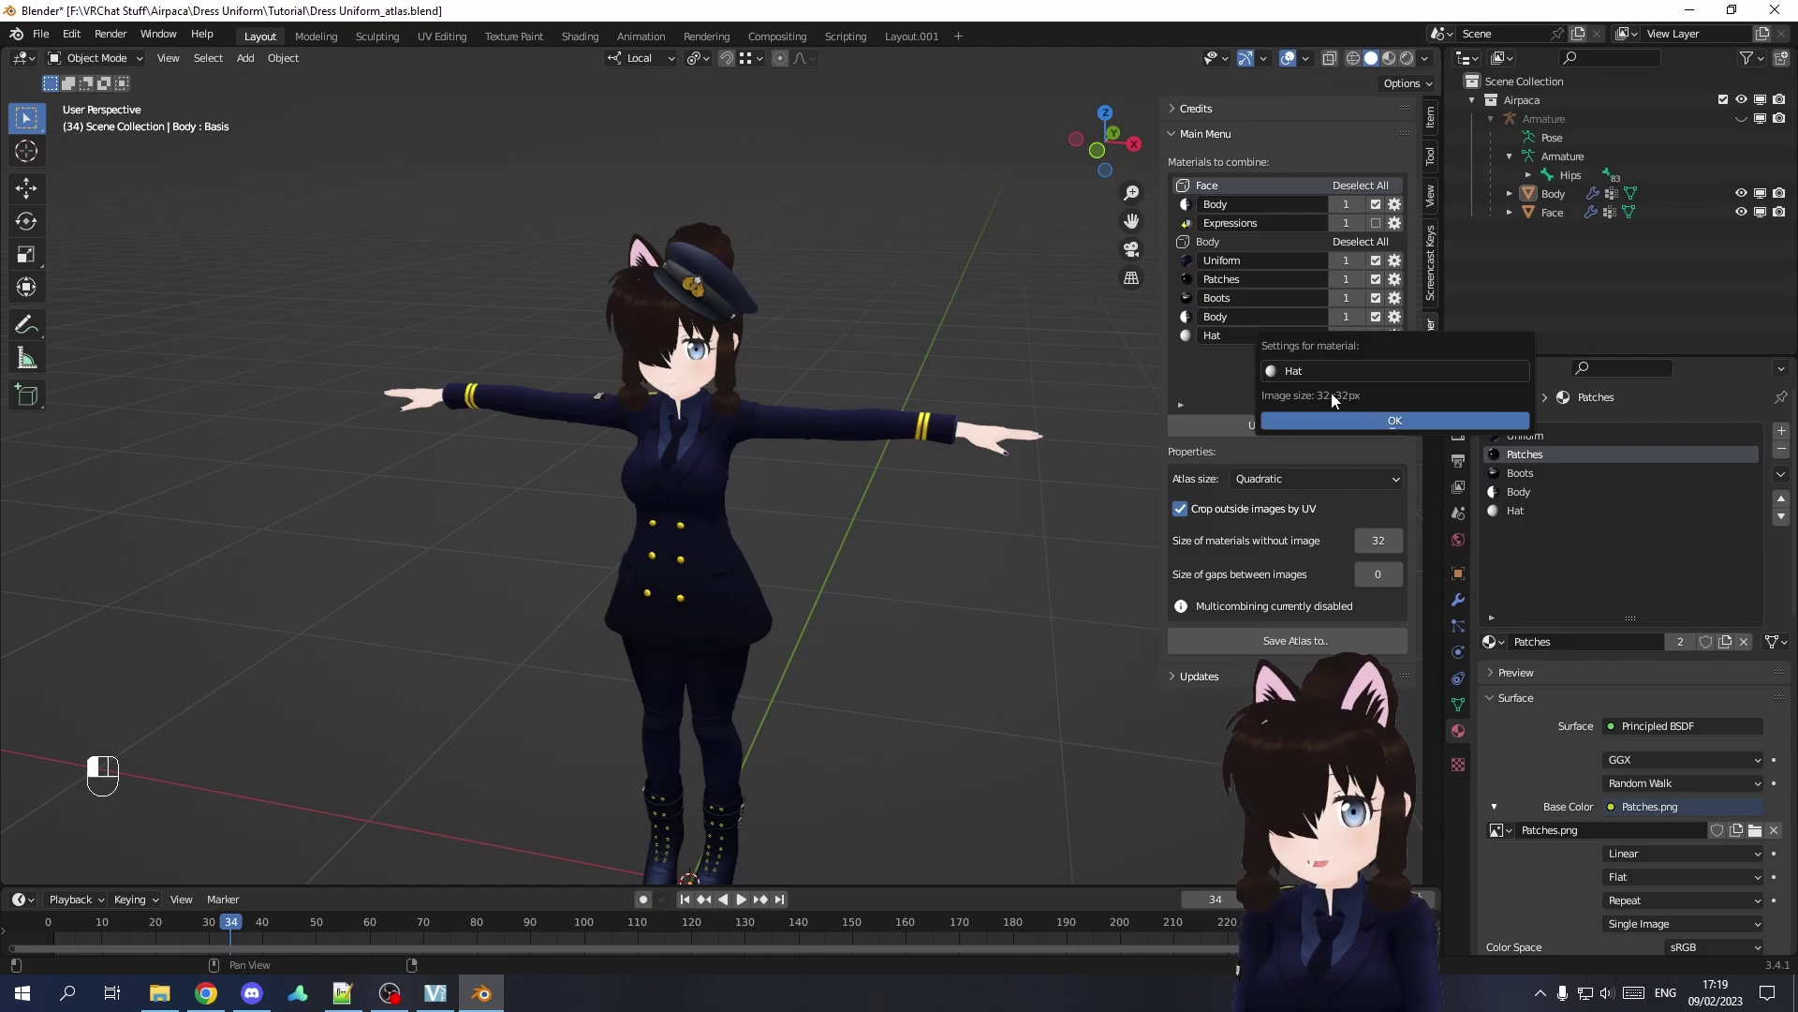
{"action": "left_click", "coordinate": [1233, 373]}
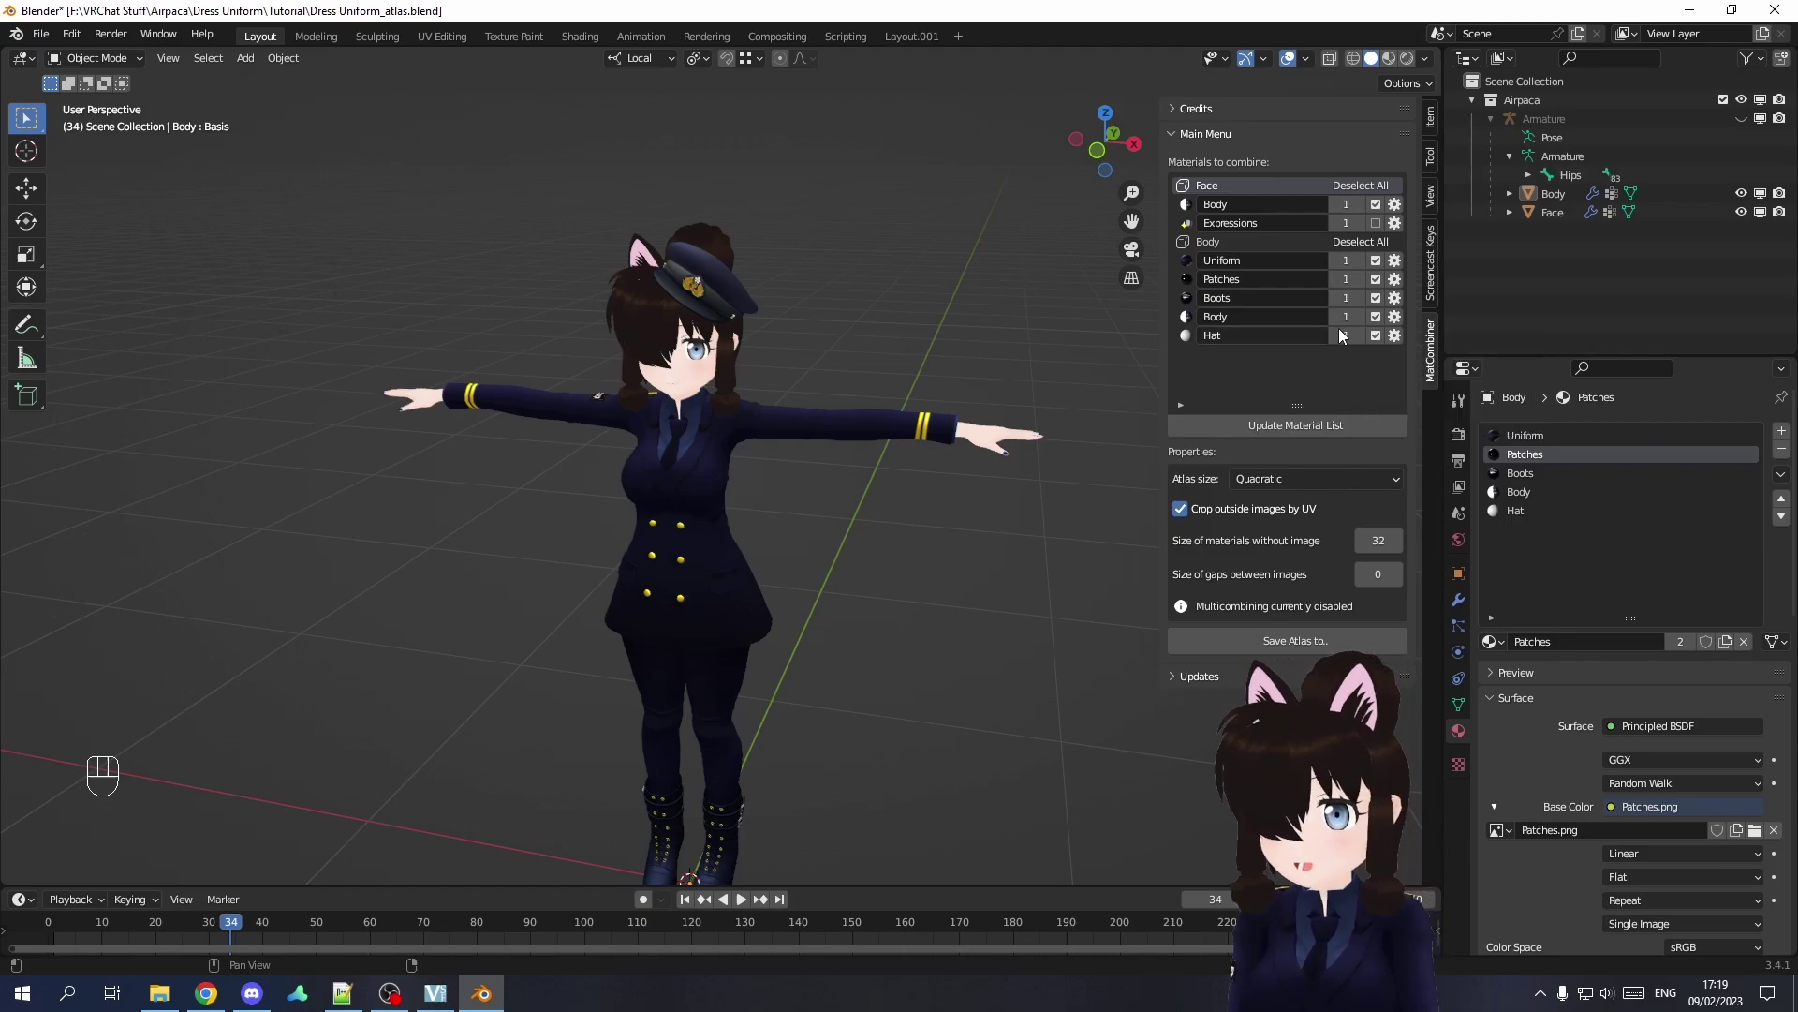
{"action": "left_click", "coordinate": [1394, 298]}
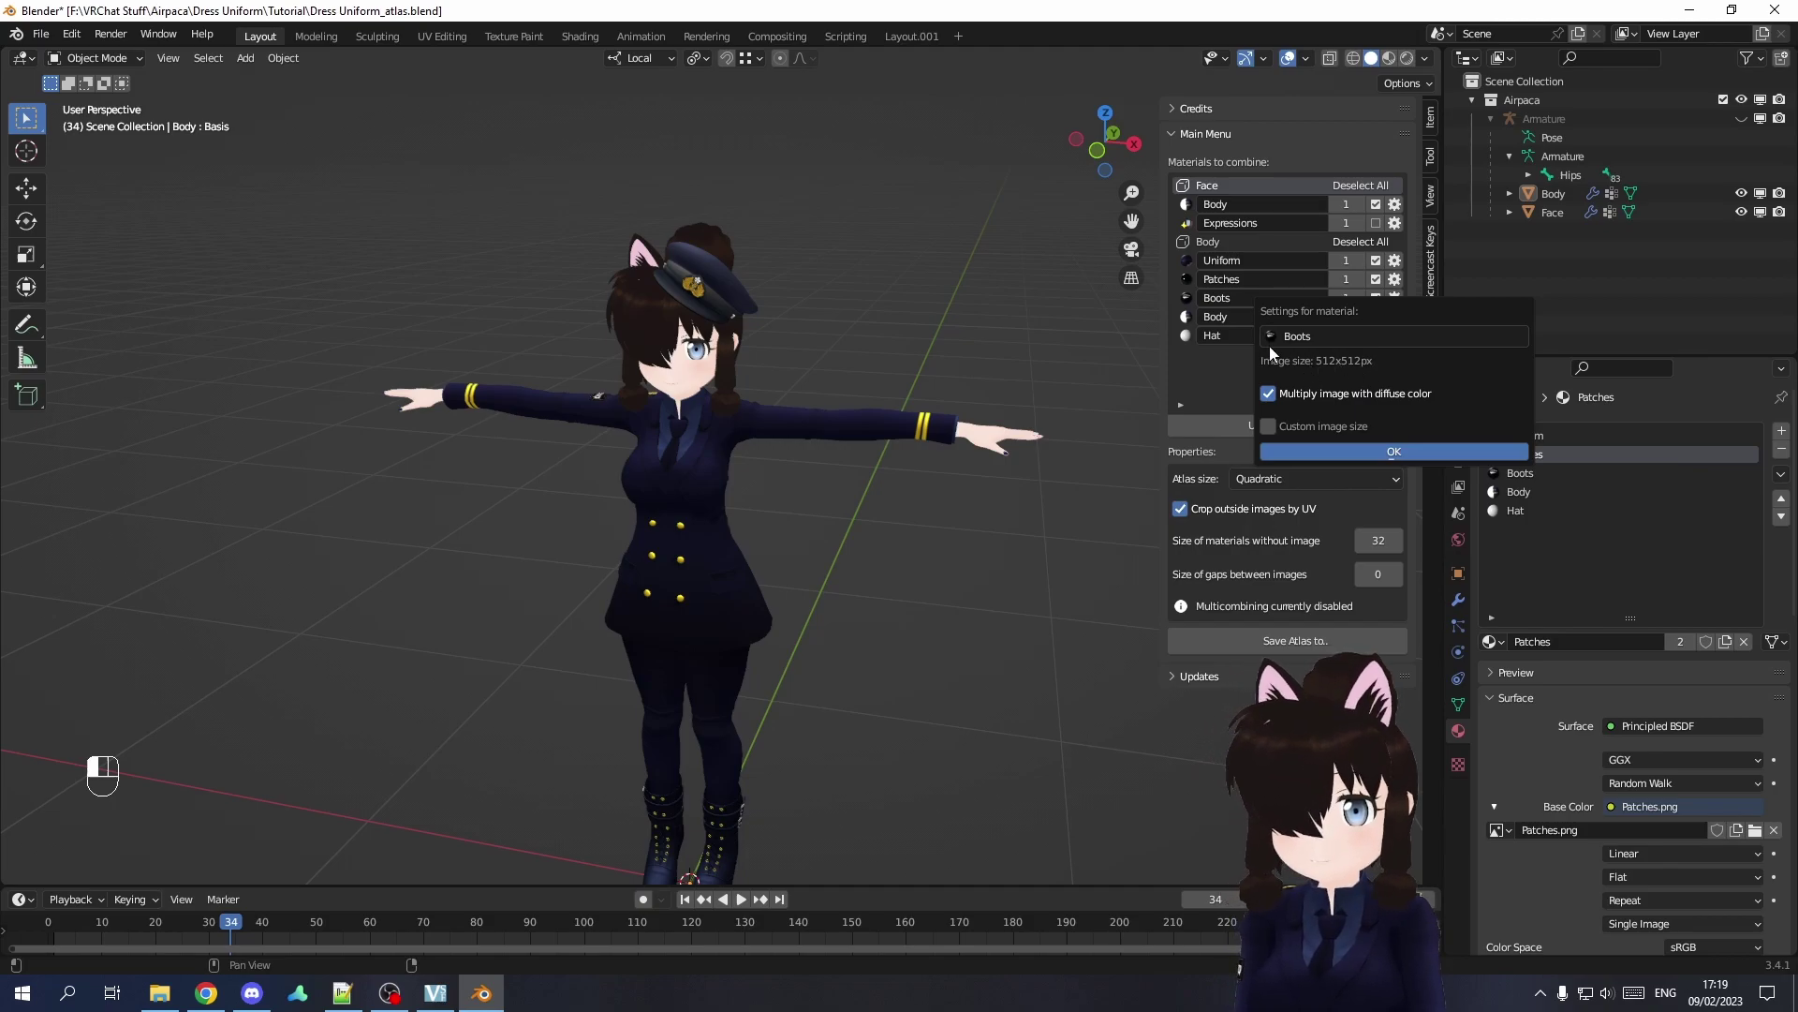
{"action": "left_click", "coordinate": [1217, 371]}
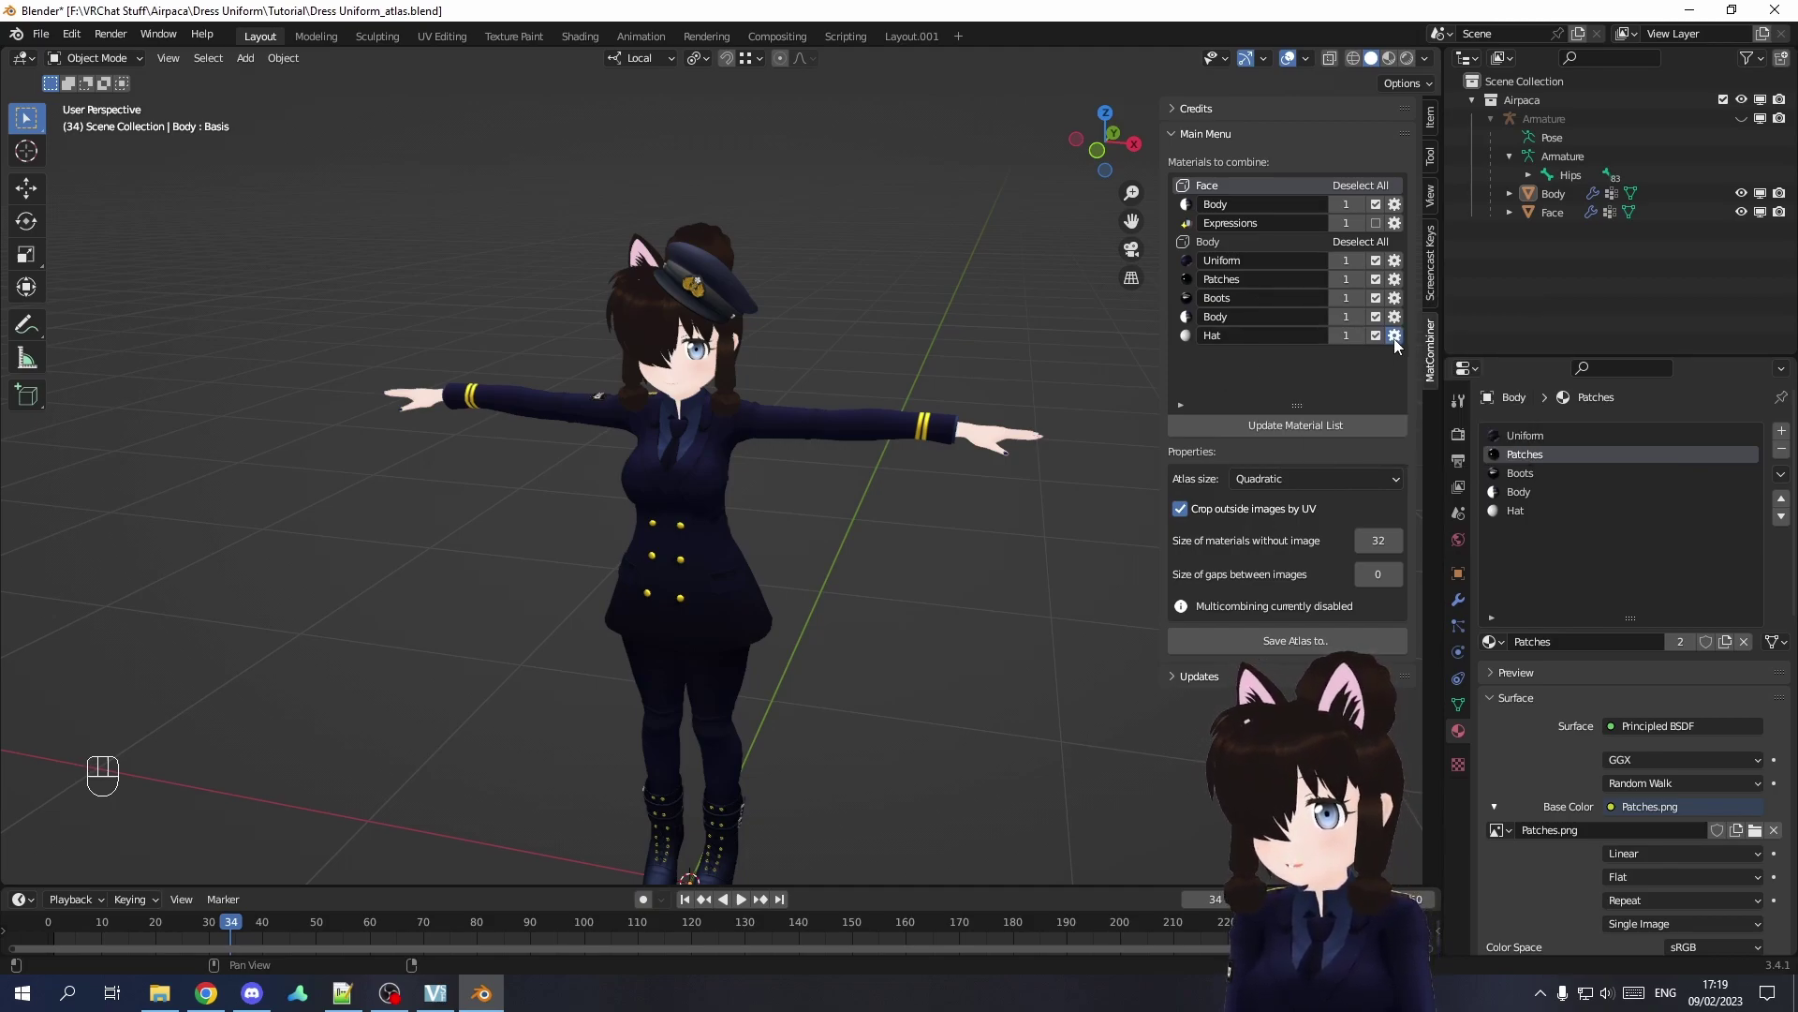
{"action": "left_click", "coordinate": [1394, 335]}
{"action": "left_click", "coordinate": [1220, 378]}
{"action": "left_click", "coordinate": [1395, 317]}
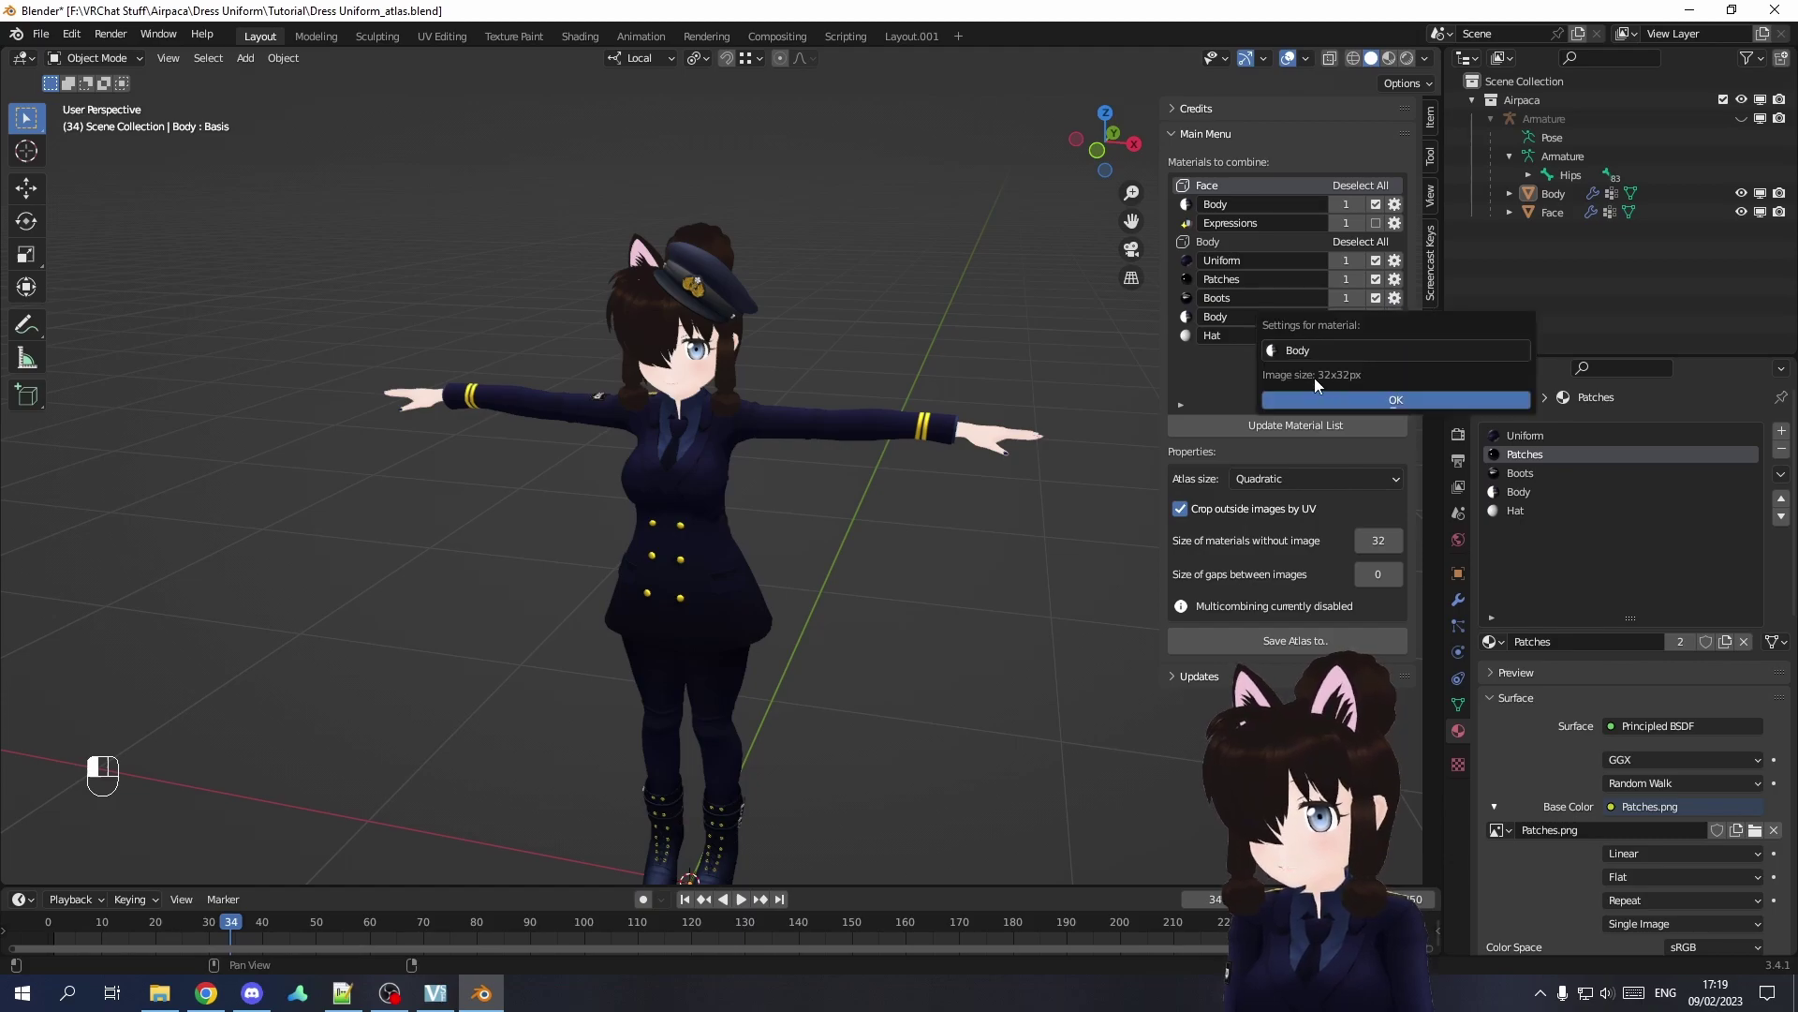
{"action": "left_click", "coordinate": [1250, 352]}
{"action": "left_click", "coordinate": [1394, 279]}
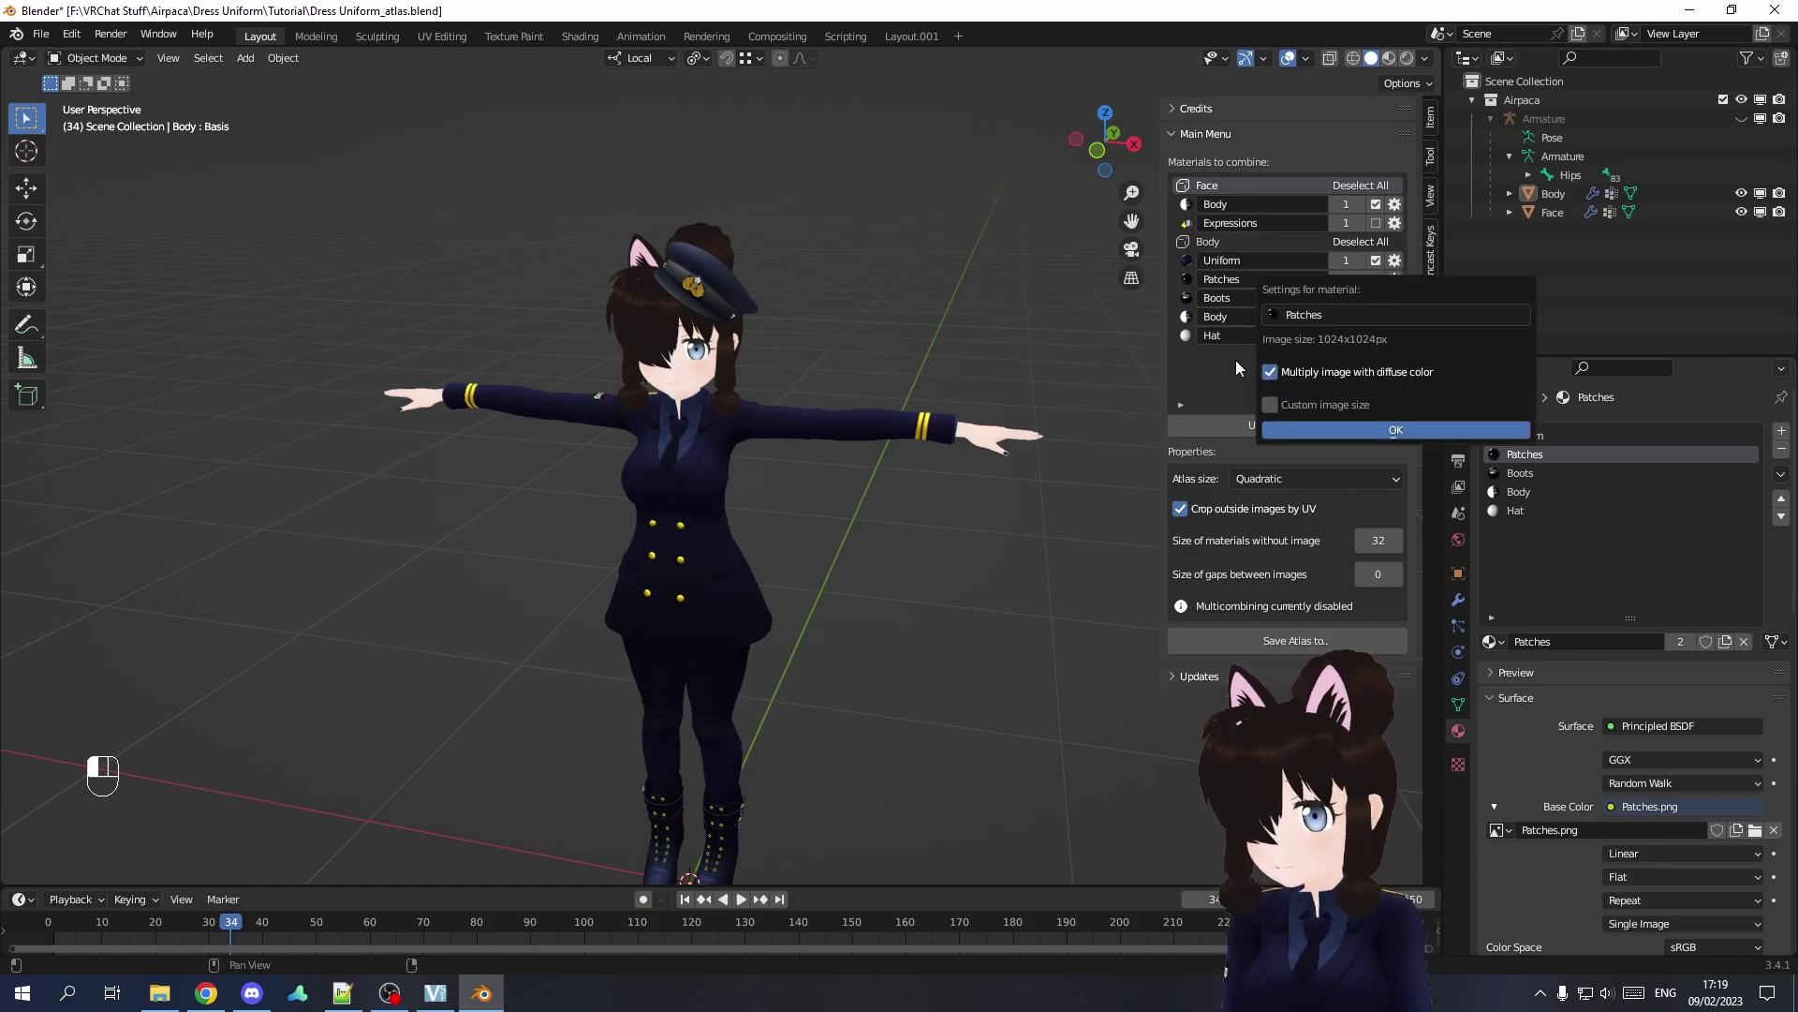
{"action": "left_click", "coordinate": [1235, 360]}
{"action": "left_click", "coordinate": [1394, 262]}
{"action": "left_click", "coordinate": [1211, 378]}
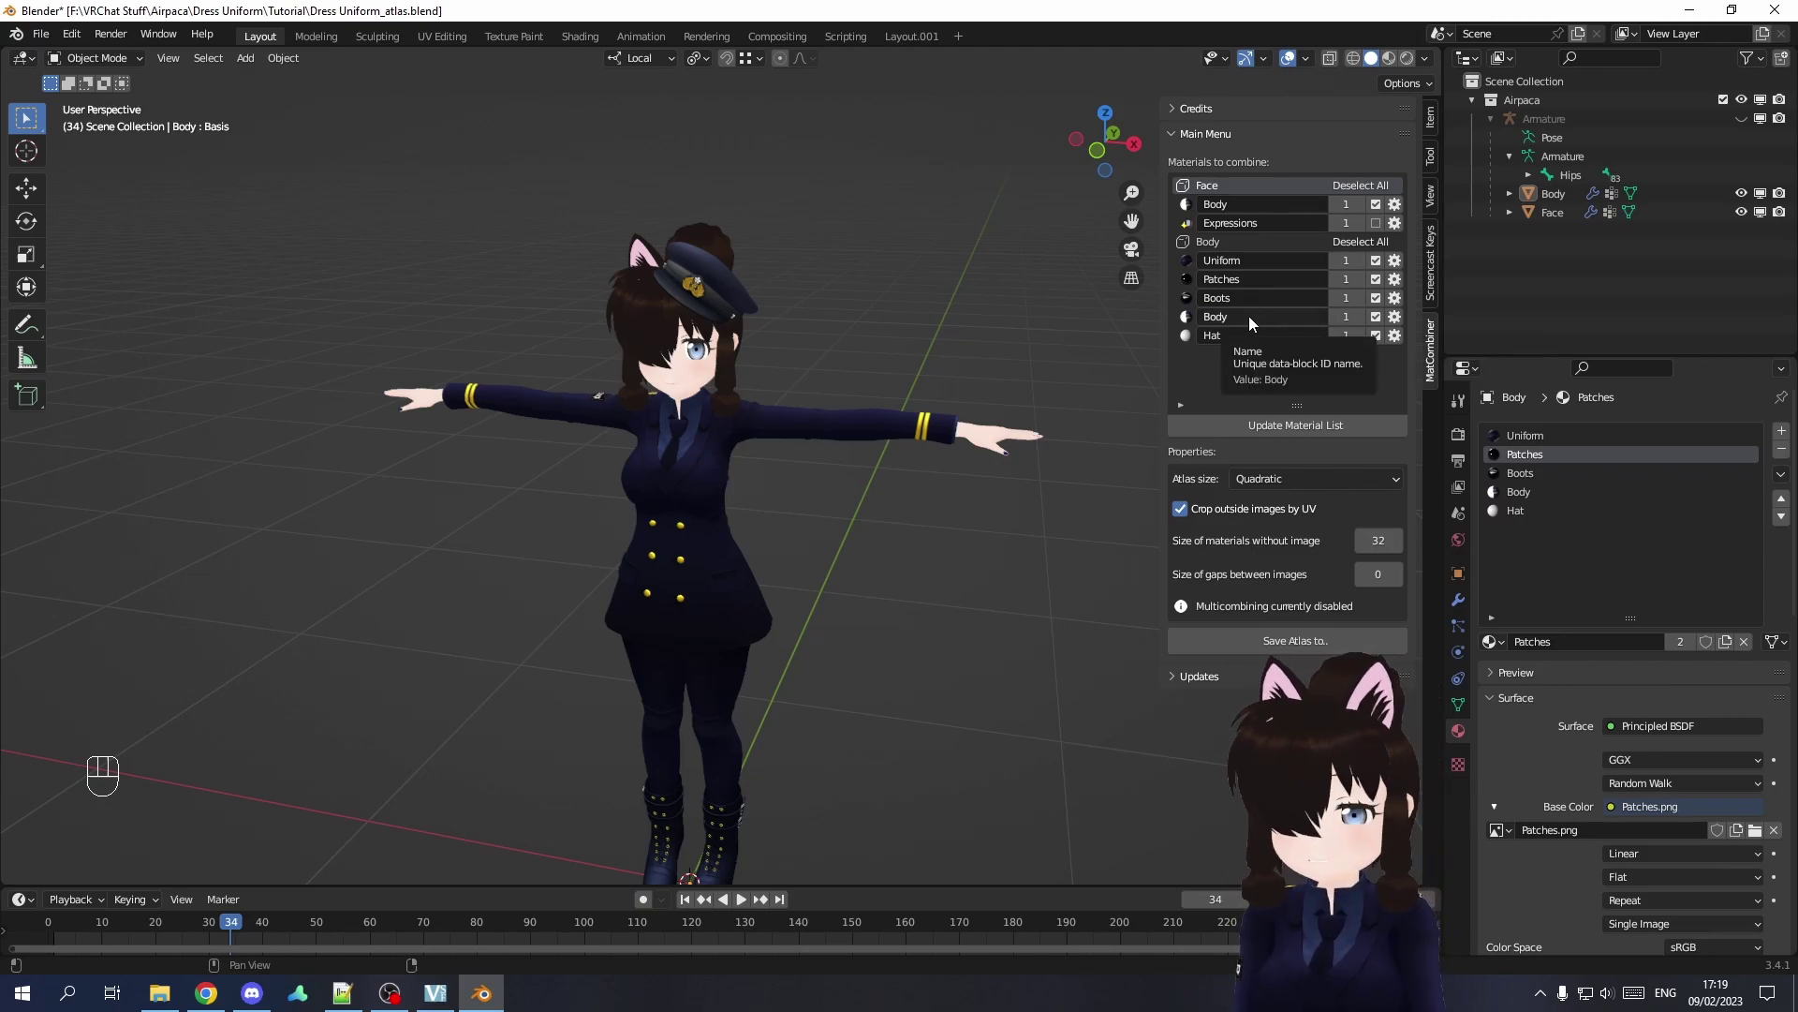
On the Body object, set the Hat material's surface to Principled BSDF.
{"action": "left_click", "coordinate": [705, 505]}
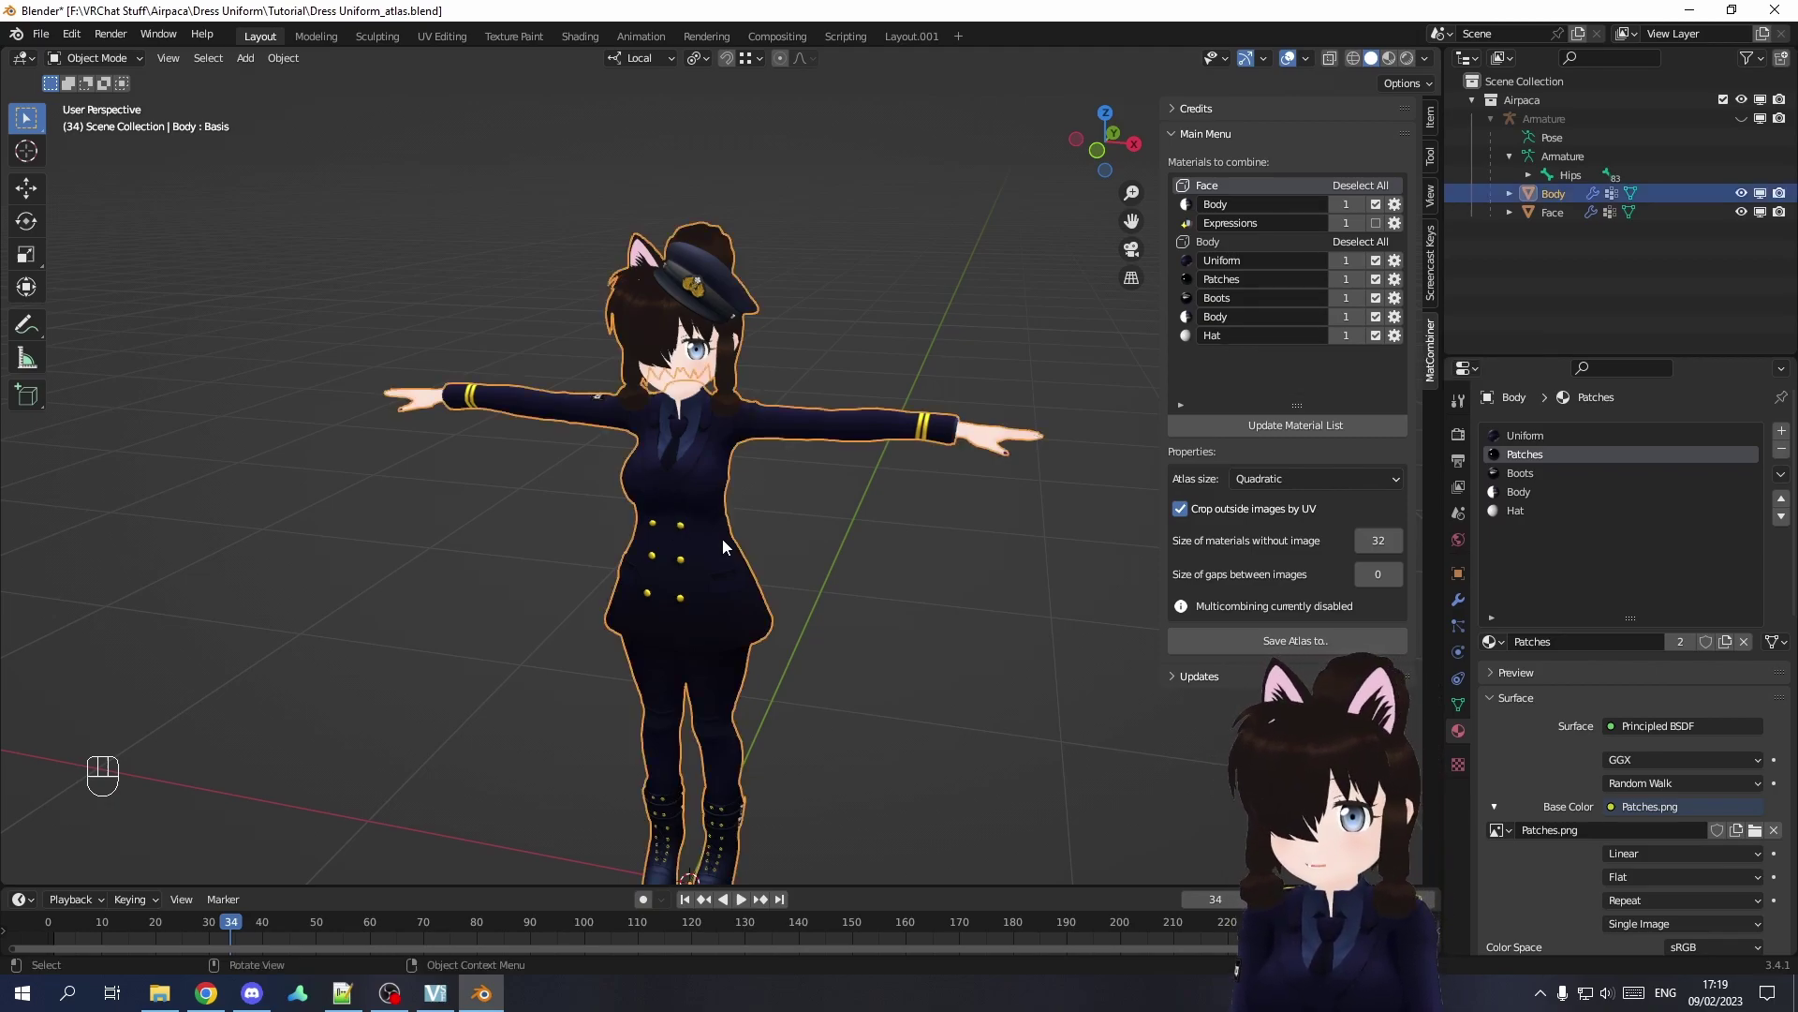
{"action": "left_click", "coordinate": [1519, 510]}
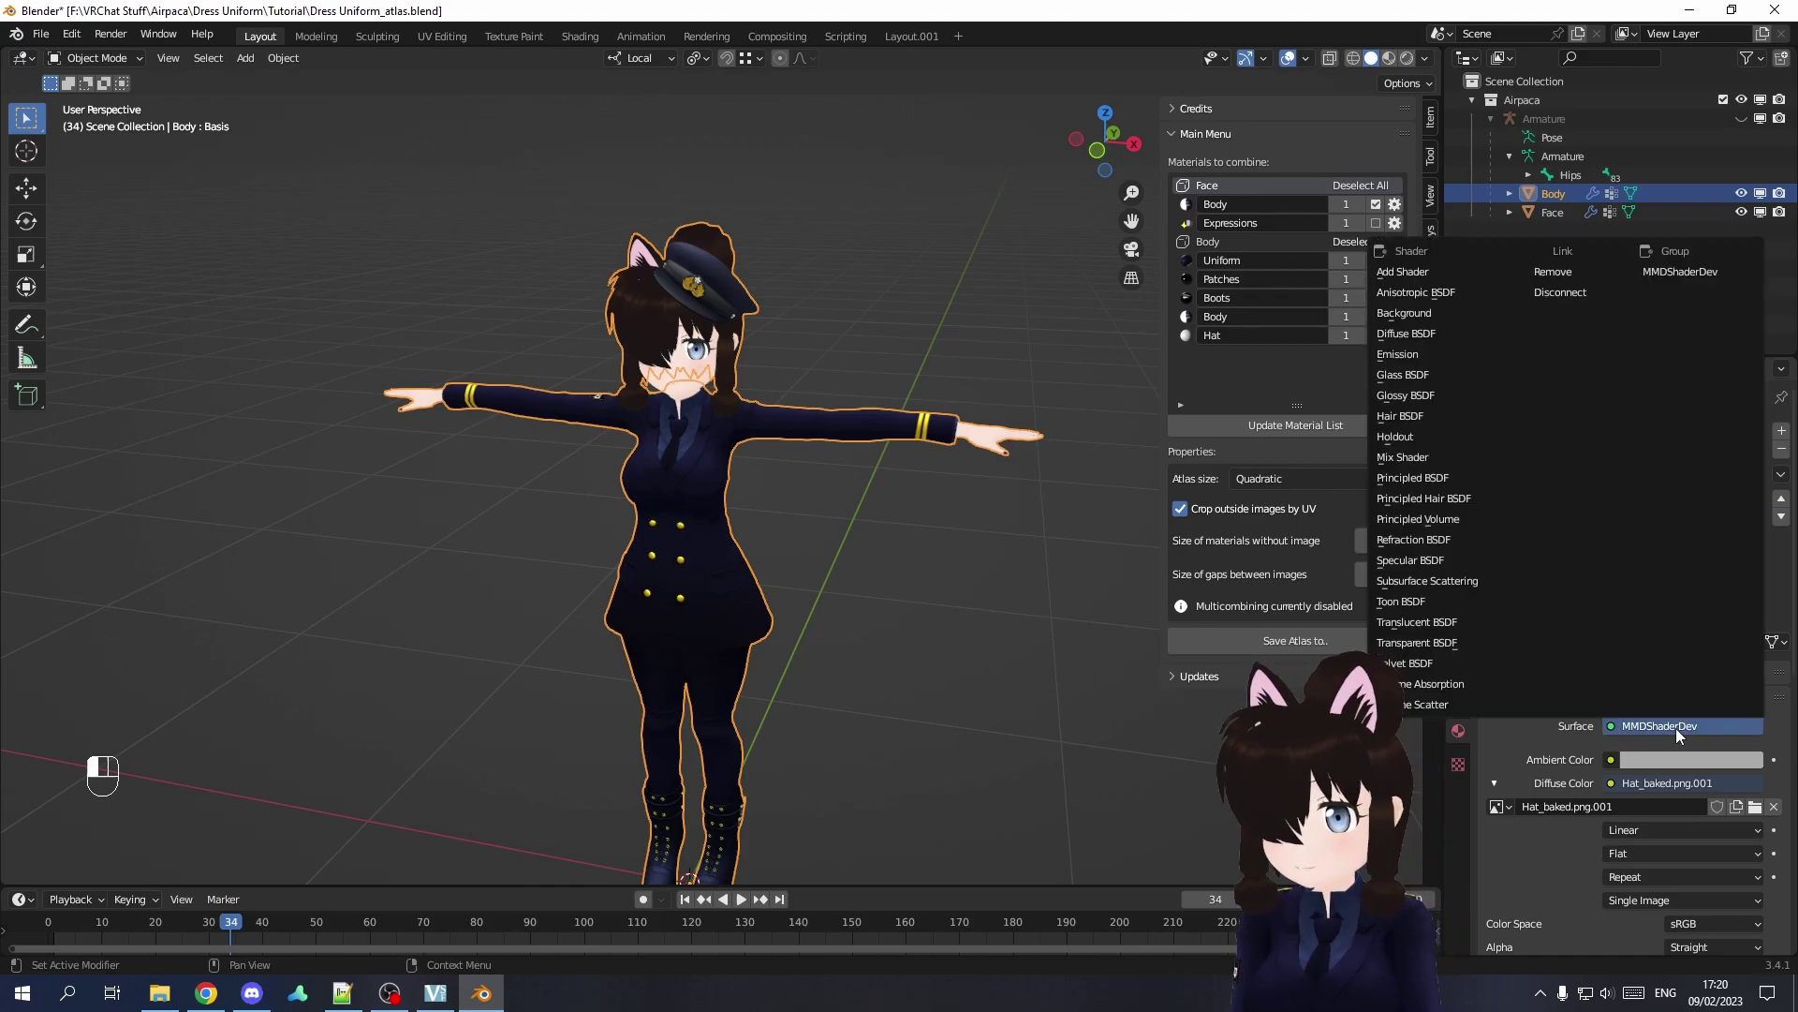
{"action": "left_click", "coordinate": [1422, 479]}
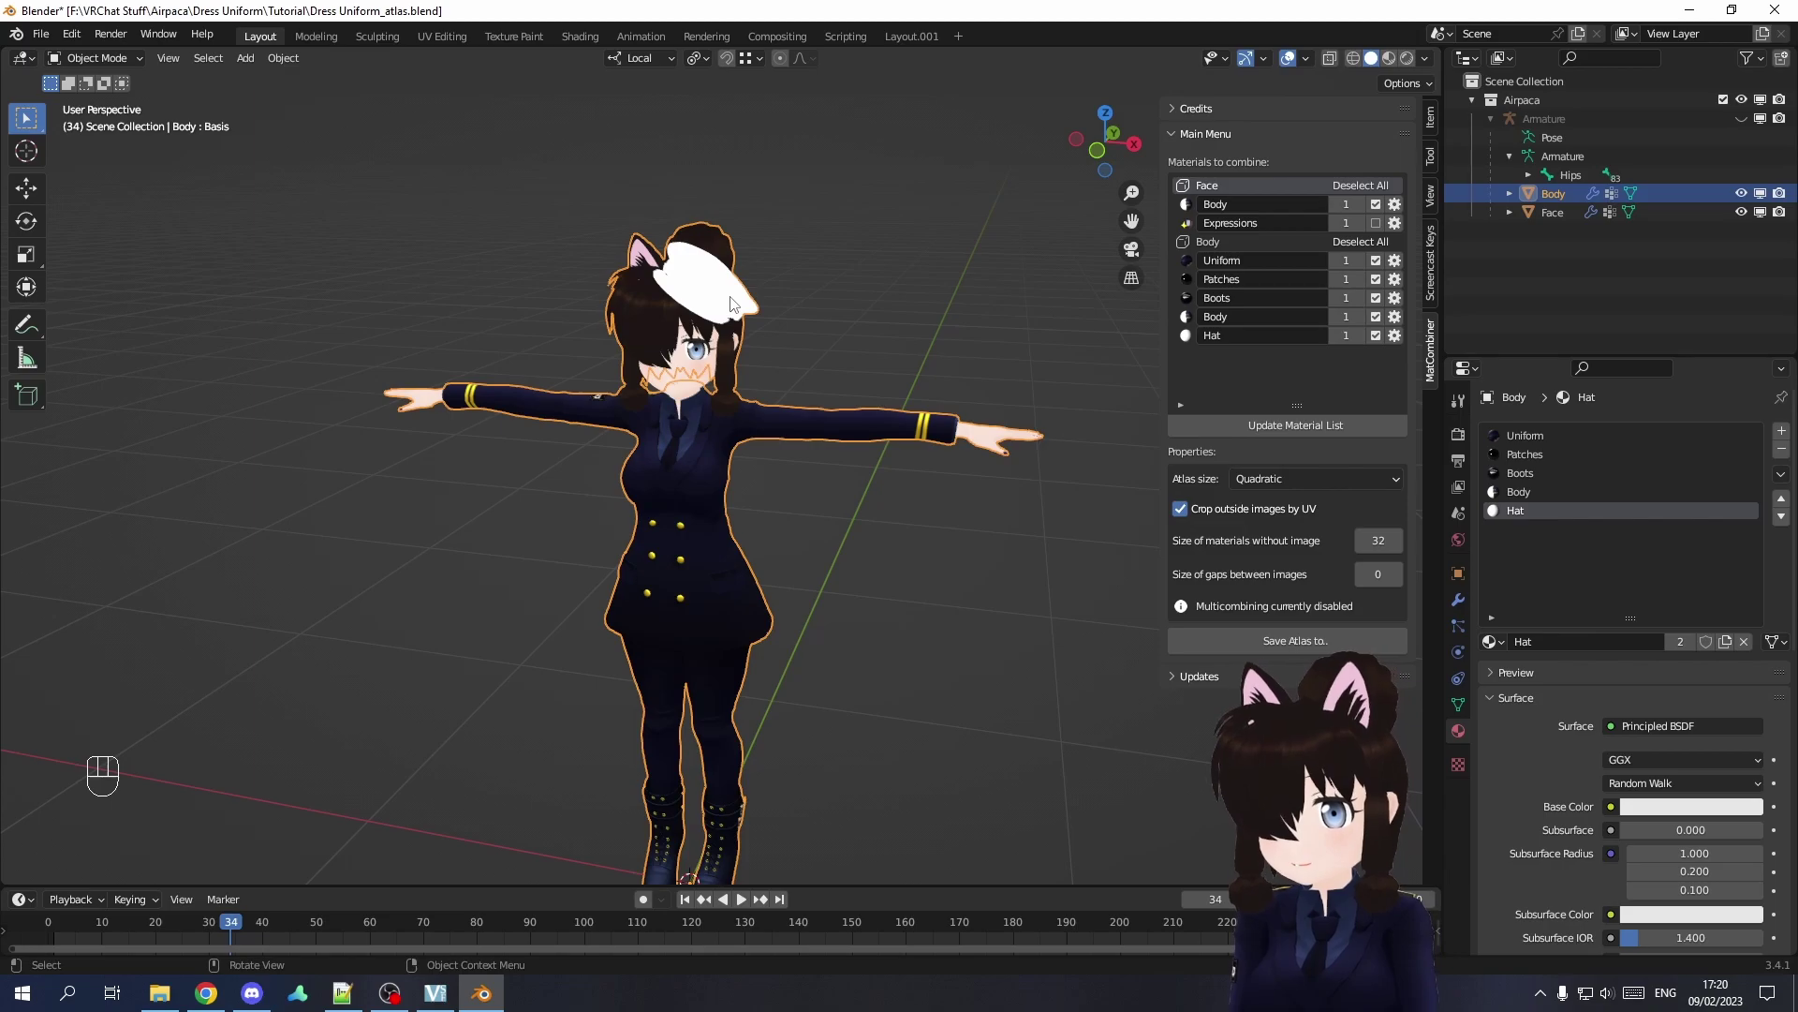
Feed Hat_baked.png.001 via an Image Texture into Base Color and confirm its 1024x1024px size.
{"action": "left_click", "coordinate": [1611, 807]}
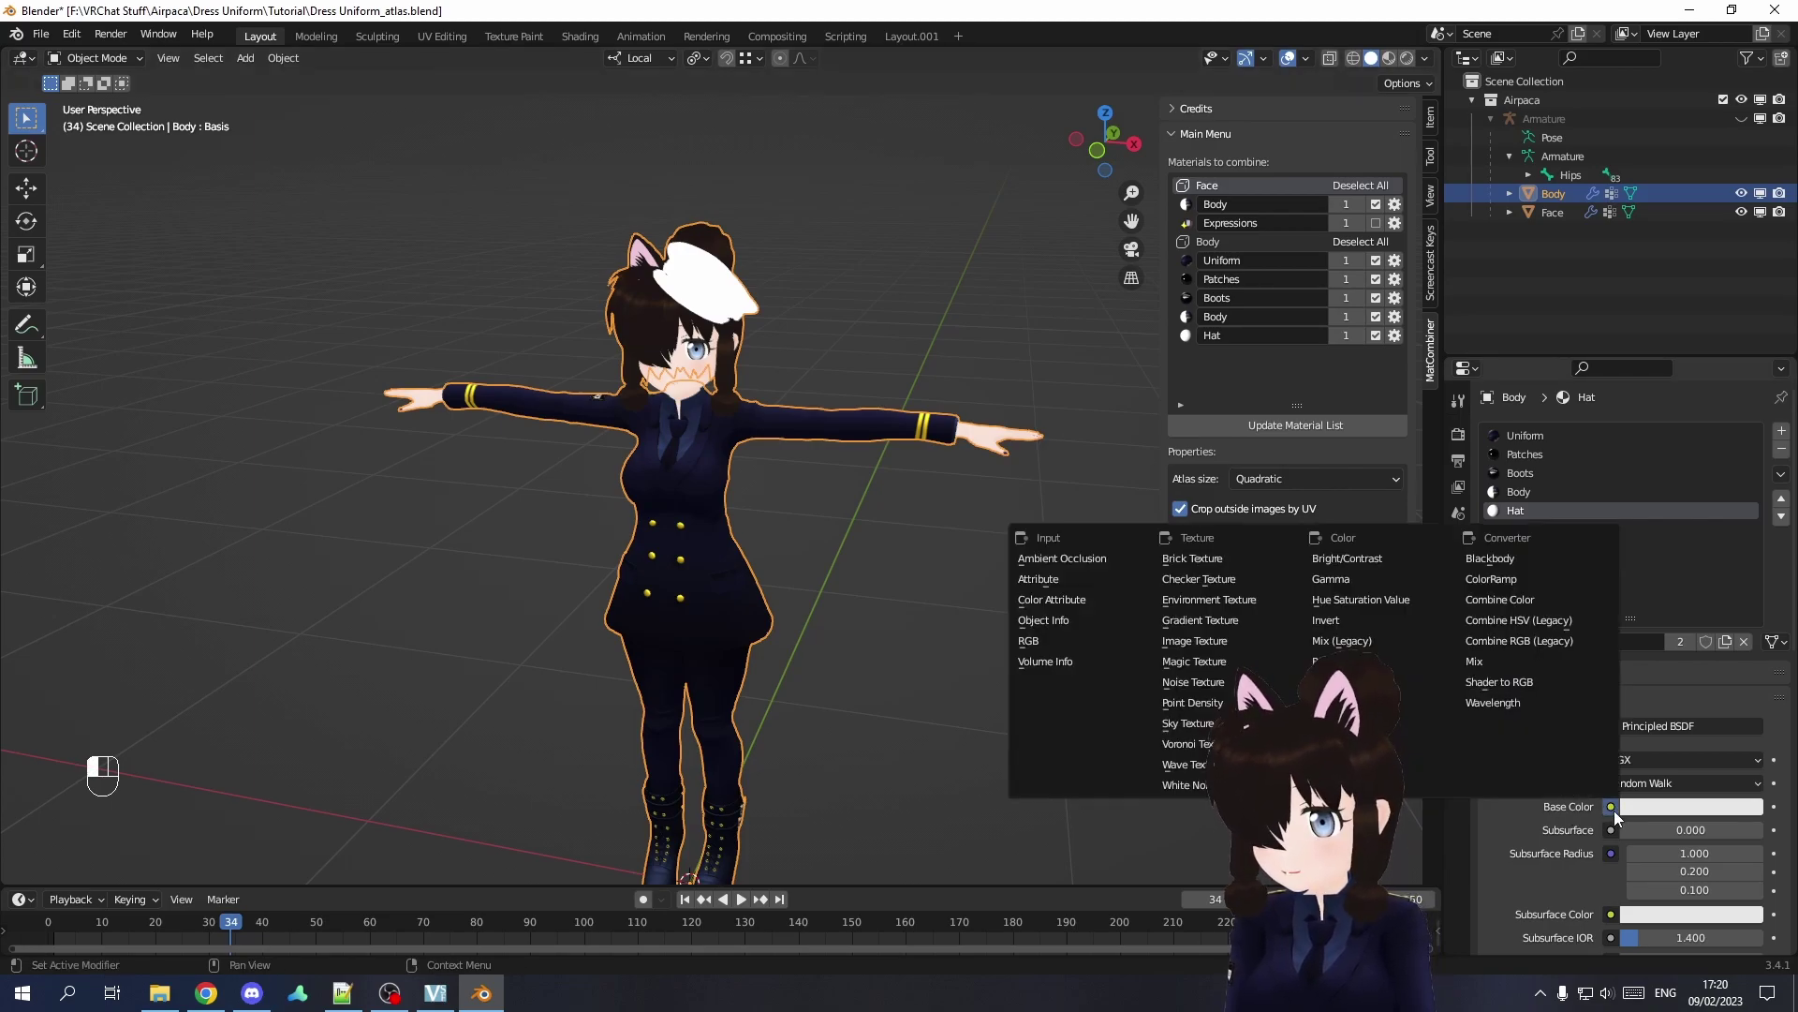
{"action": "left_click", "coordinate": [1194, 640]}
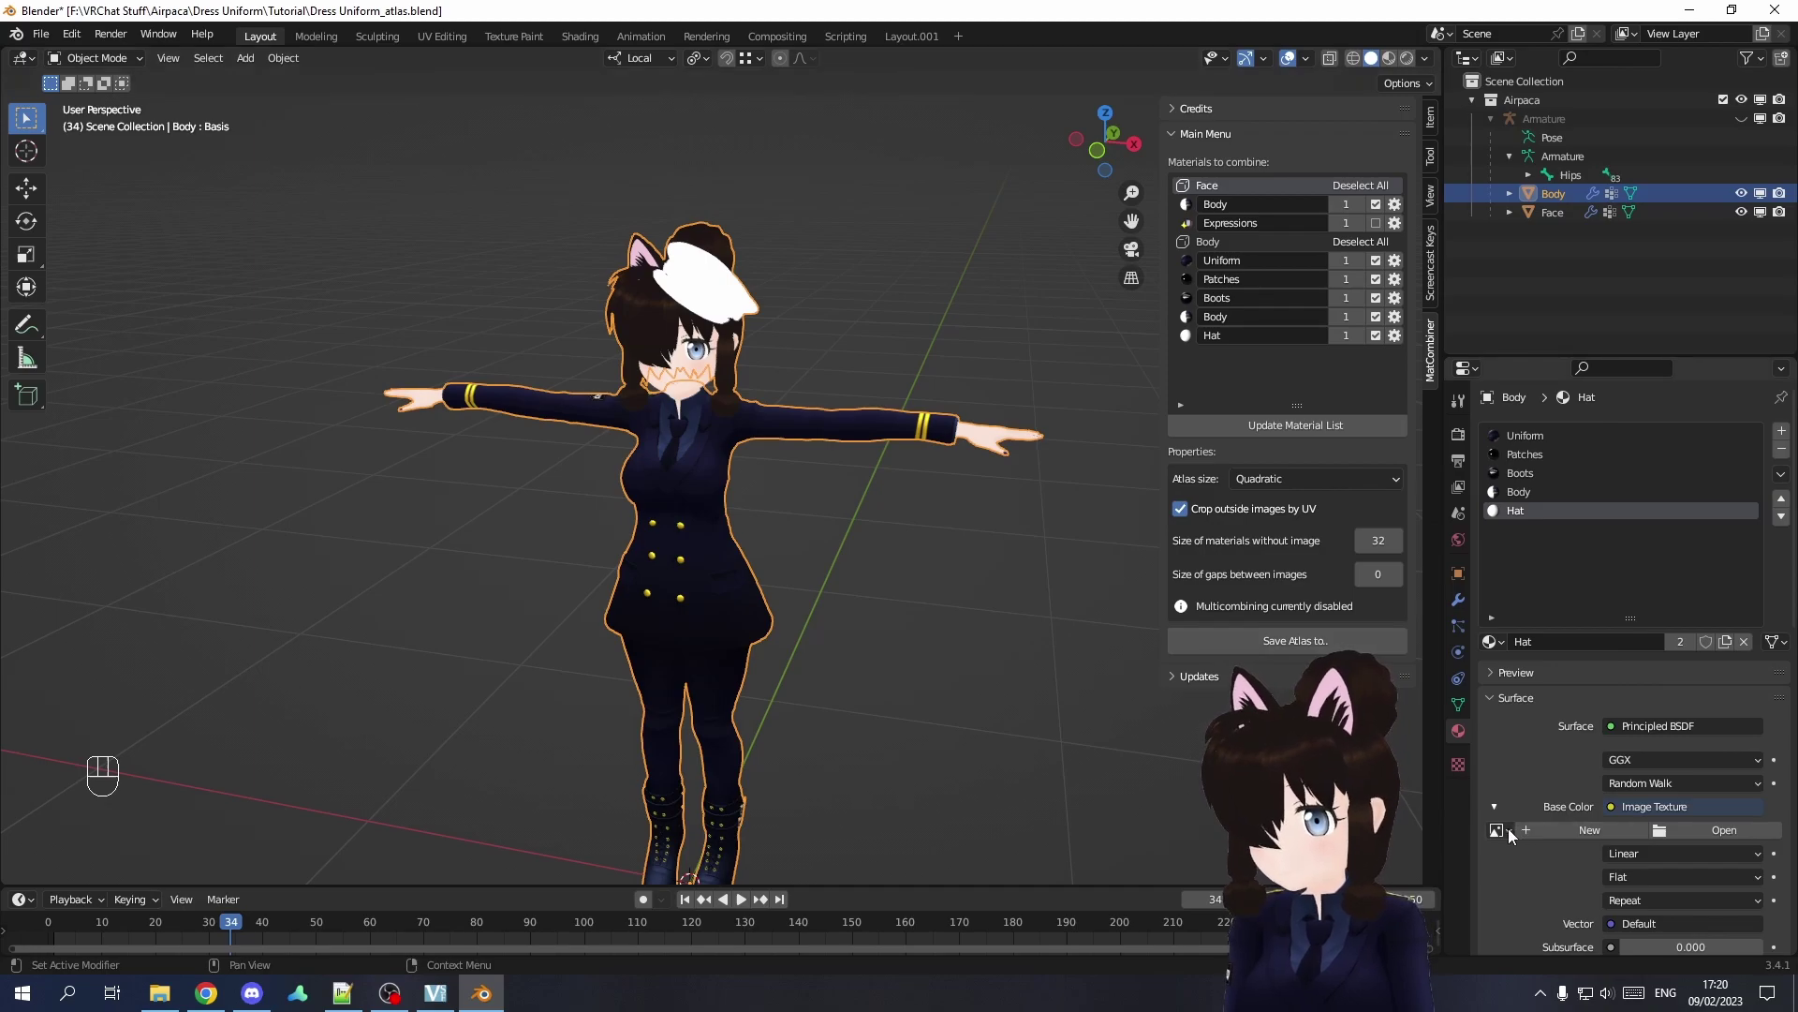
{"action": "left_click", "coordinate": [1500, 830]}
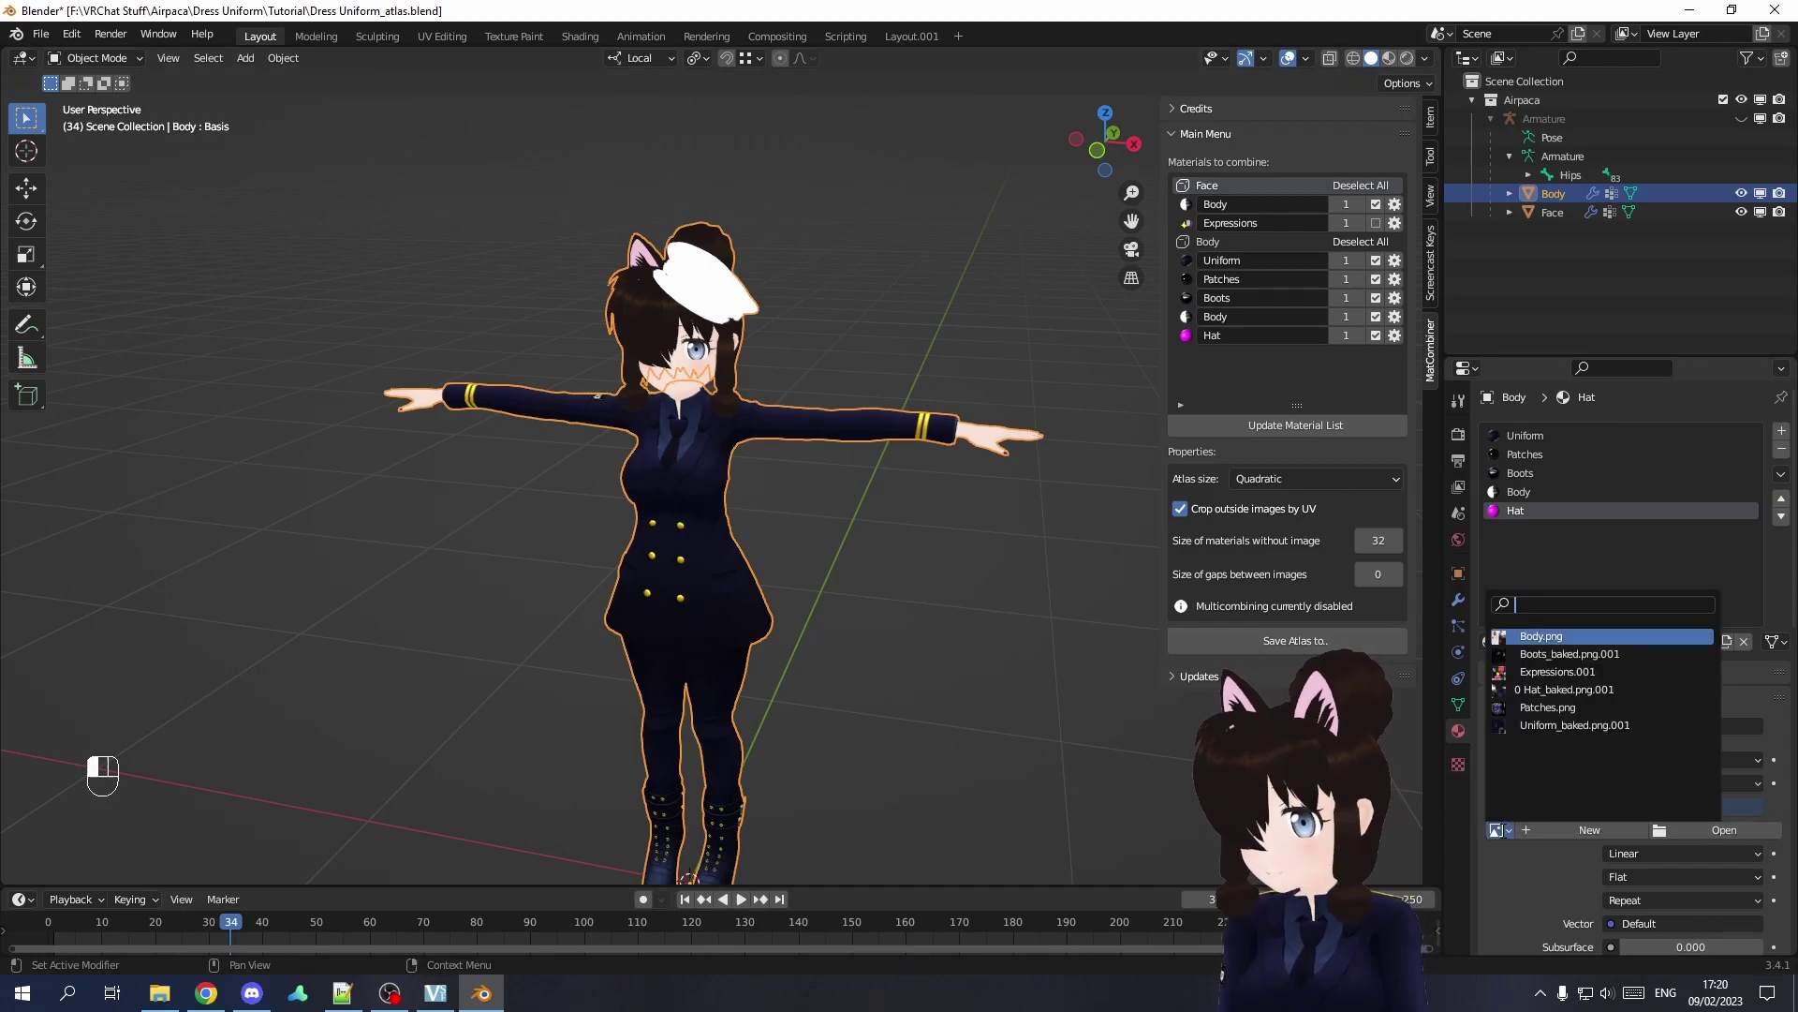
{"action": "key", "text": "Down"}
{"action": "key", "text": "Down"}
{"action": "key", "text": "Down"}
{"action": "key", "text": "Return"}
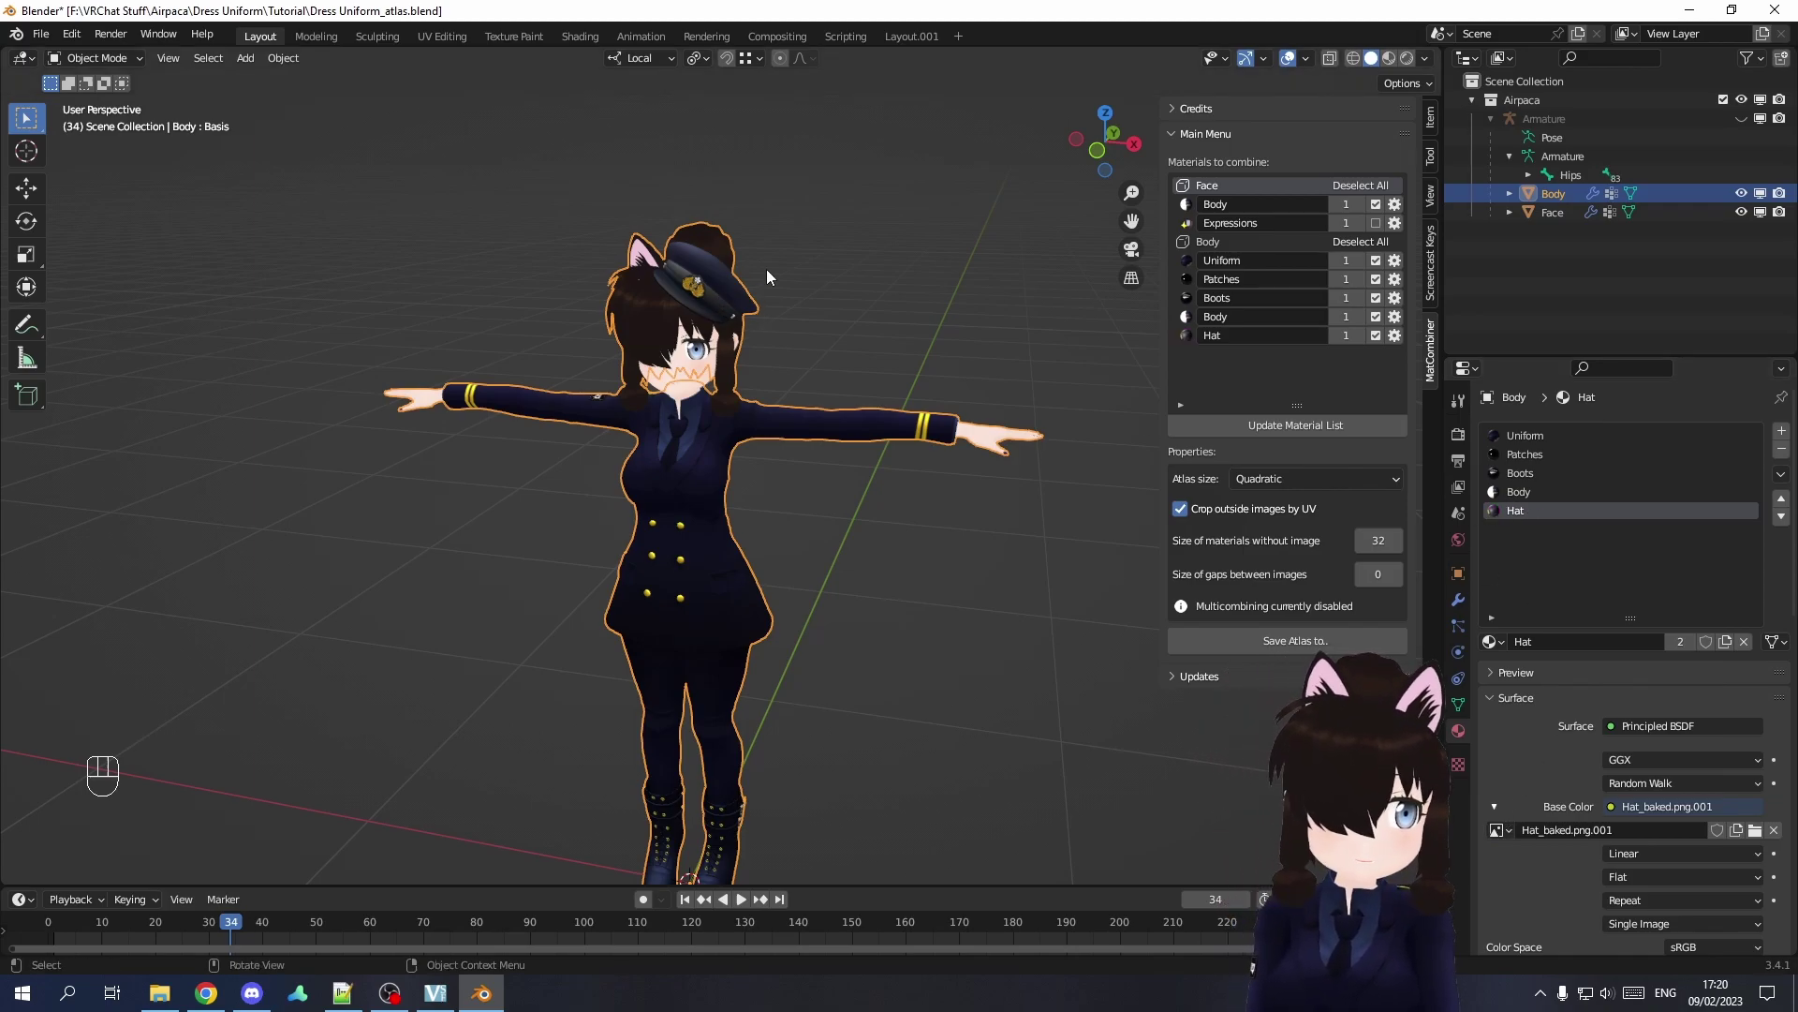
{"action": "left_click", "coordinate": [1395, 336]}
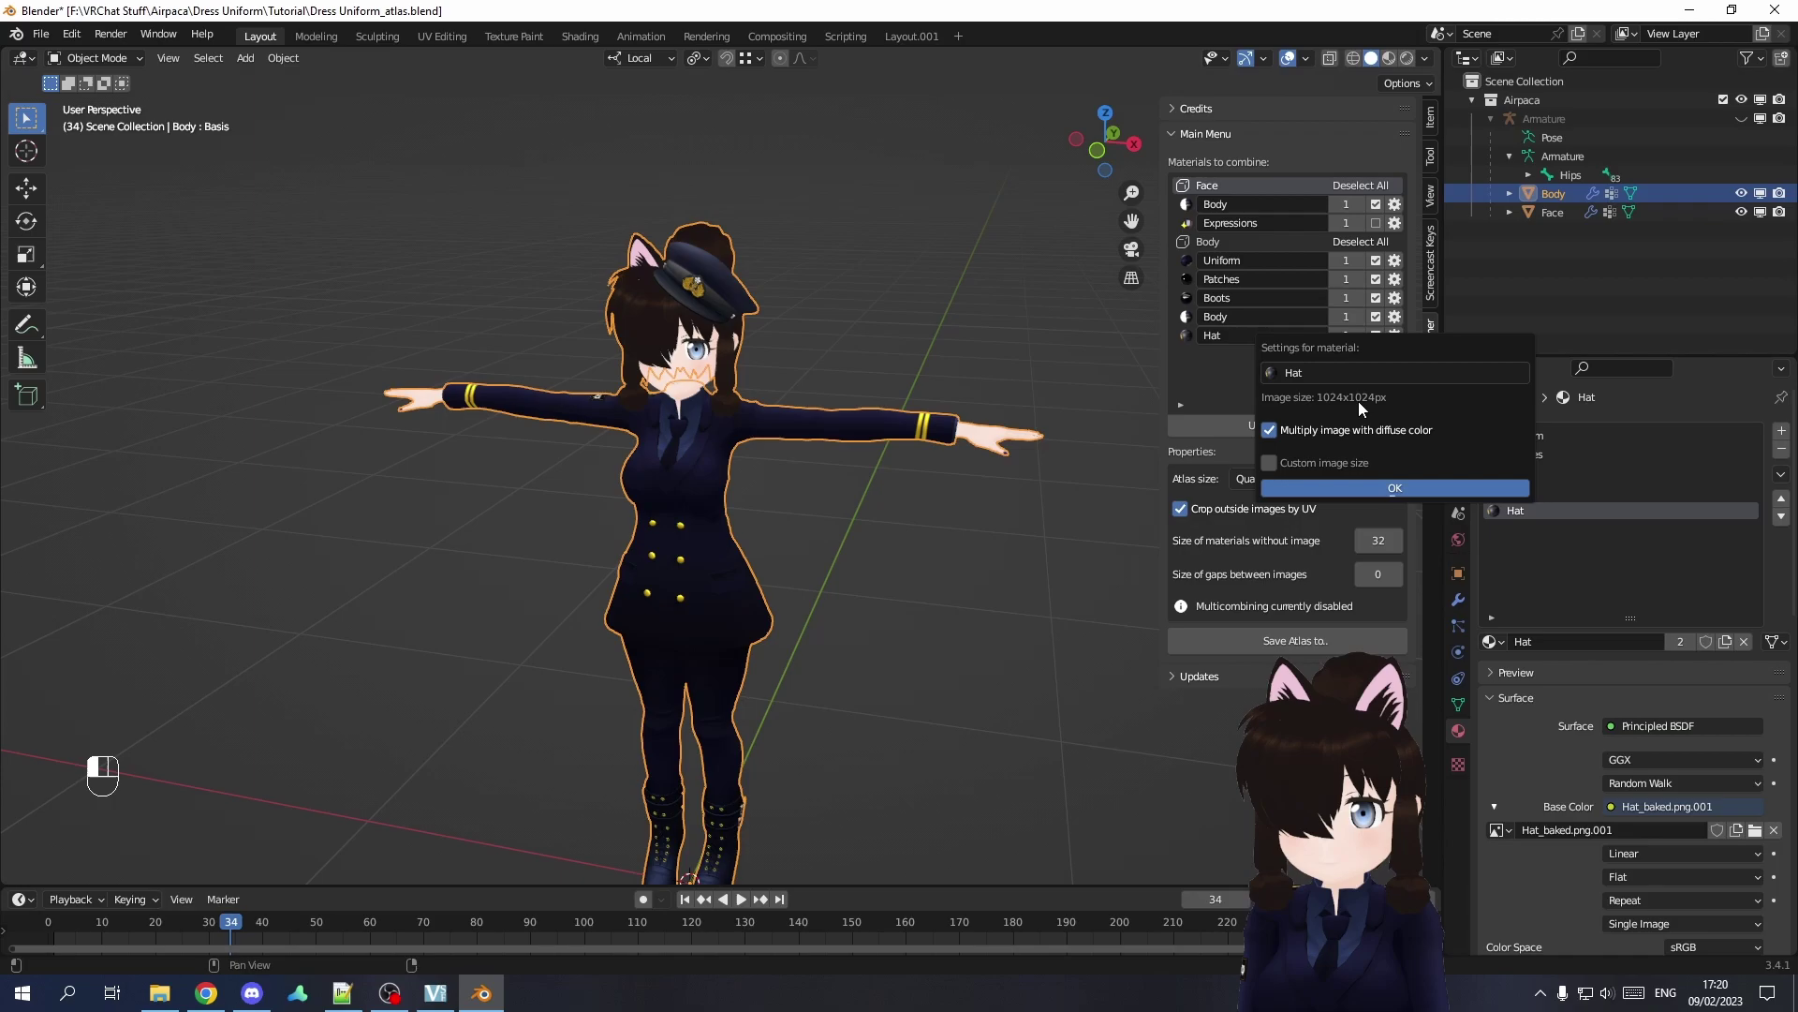
{"action": "left_click", "coordinate": [1526, 486]}
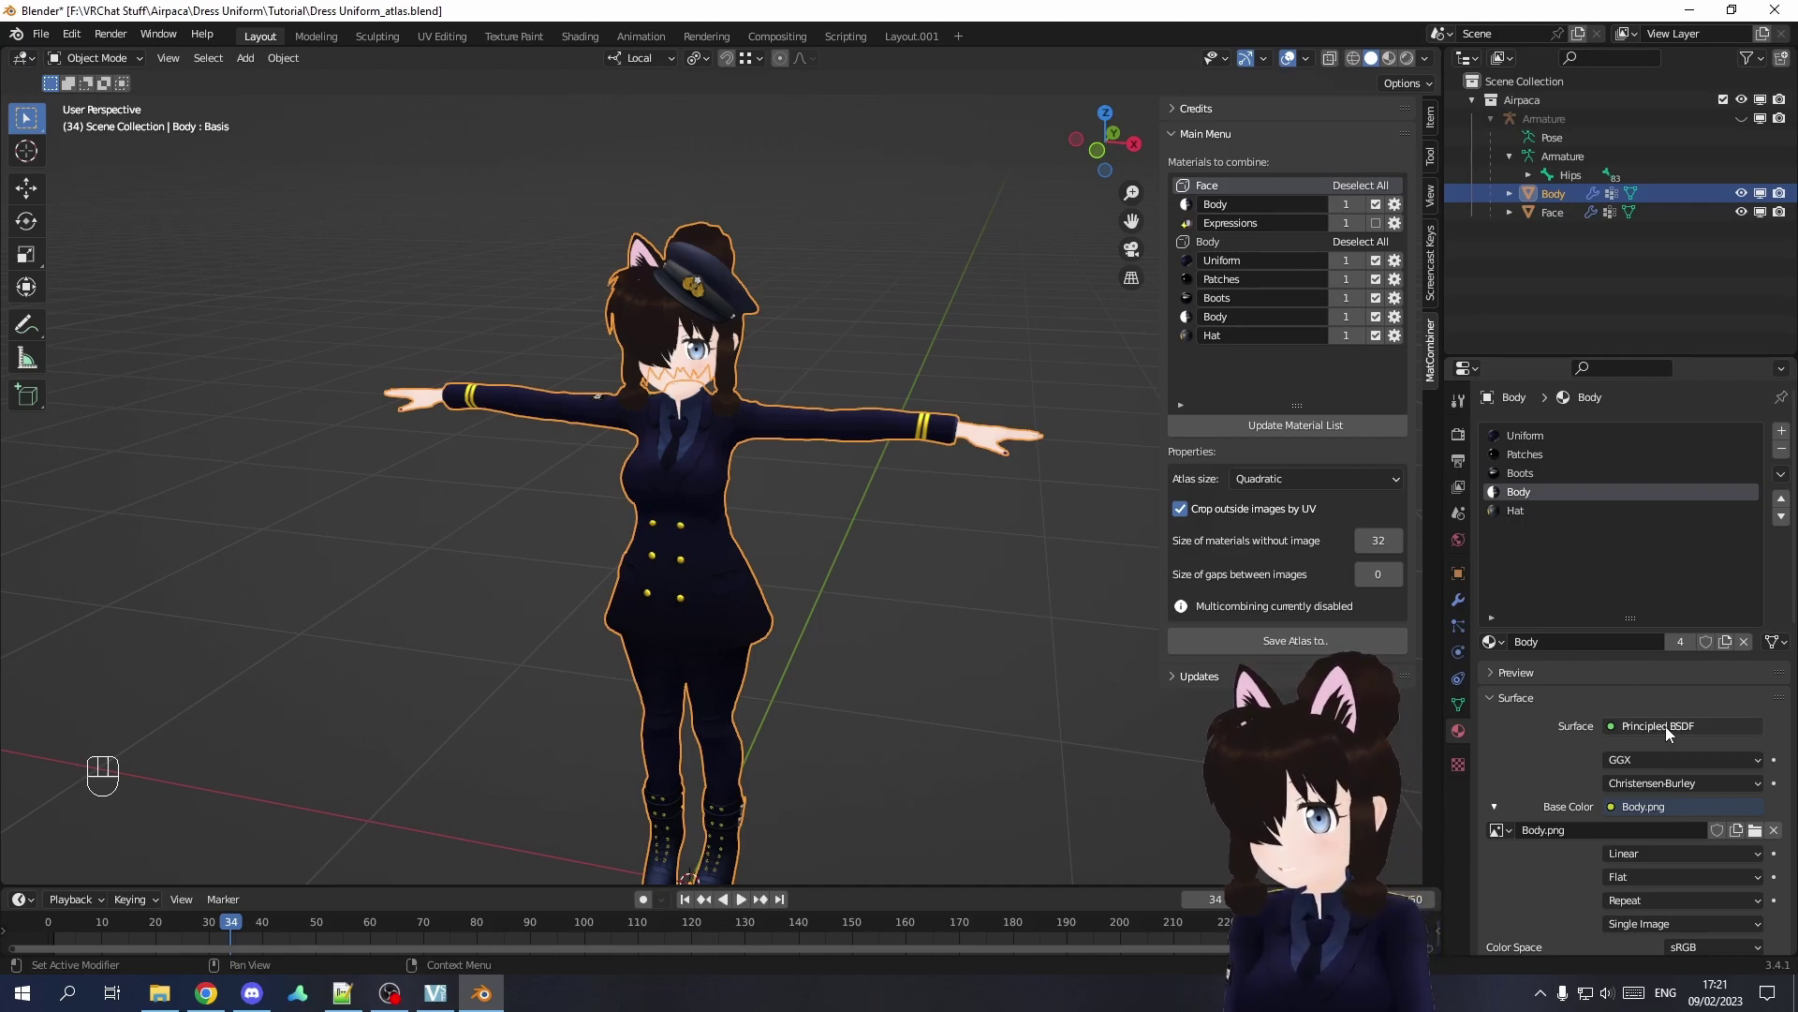
Check Body's combiner settings and switch its surface to Emission and back to Principled BSDF.
{"action": "left_click", "coordinate": [1395, 317]}
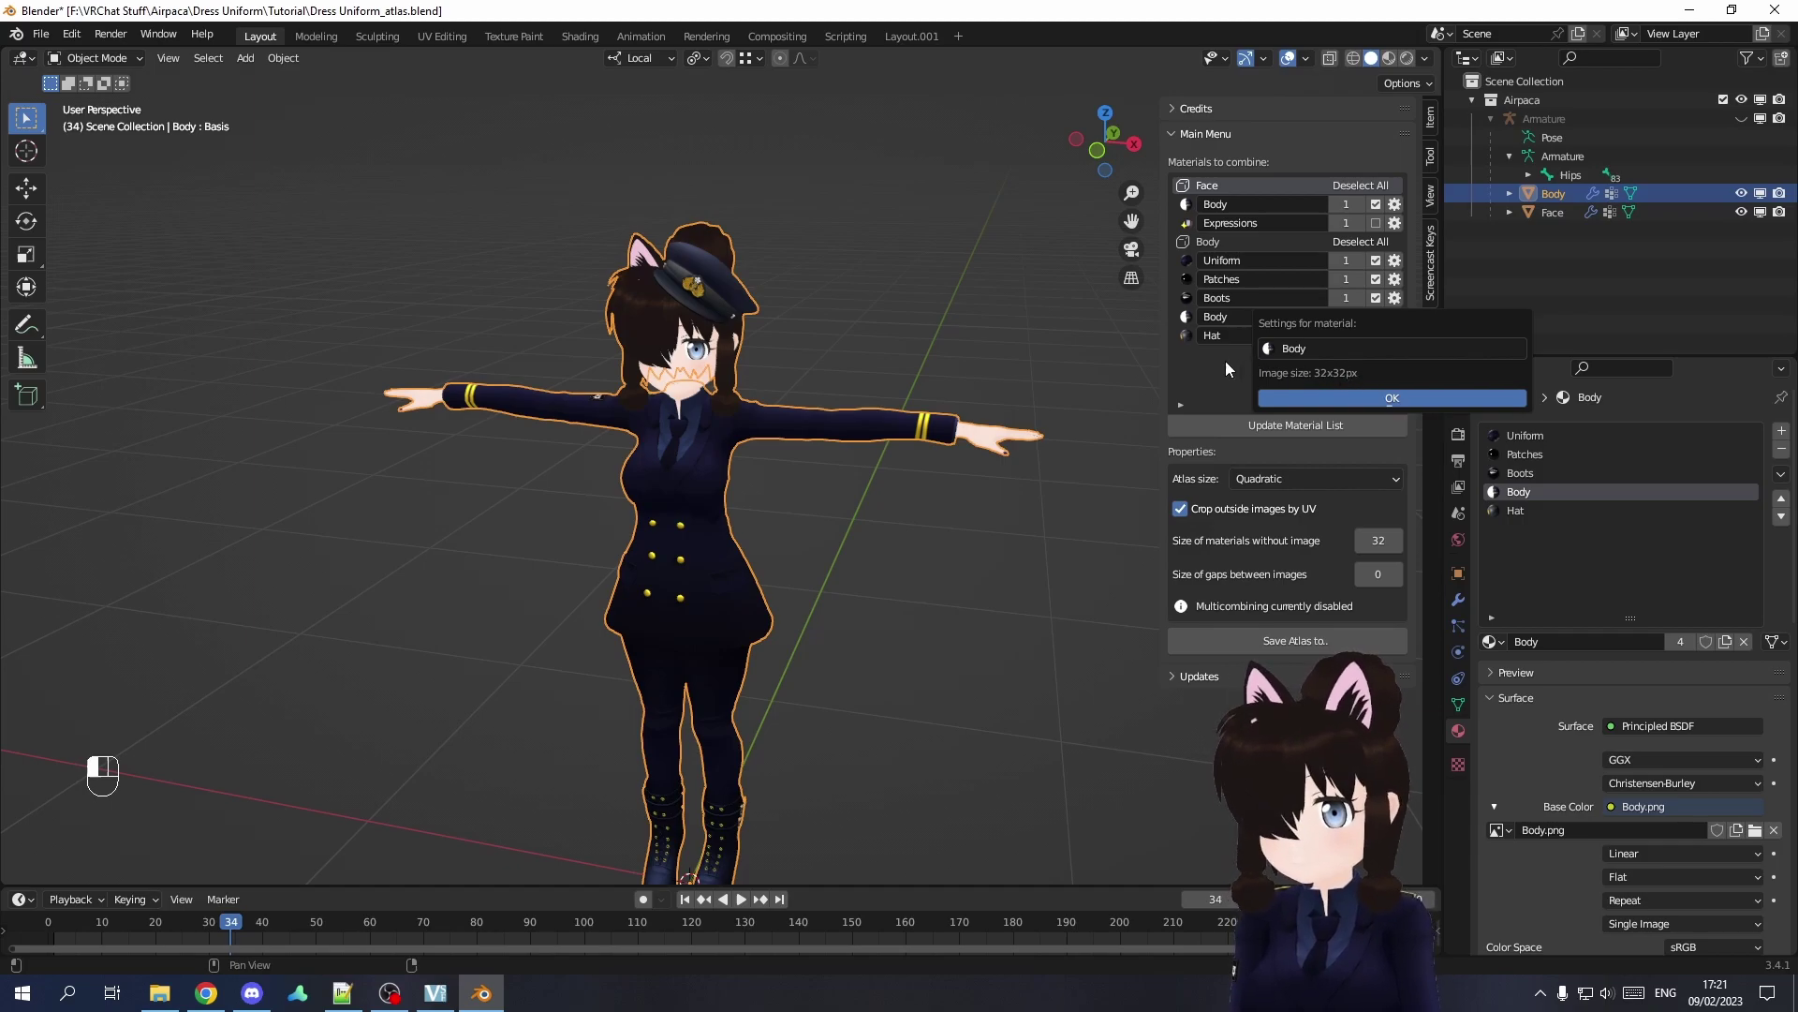
{"action": "left_click", "coordinate": [1661, 728]}
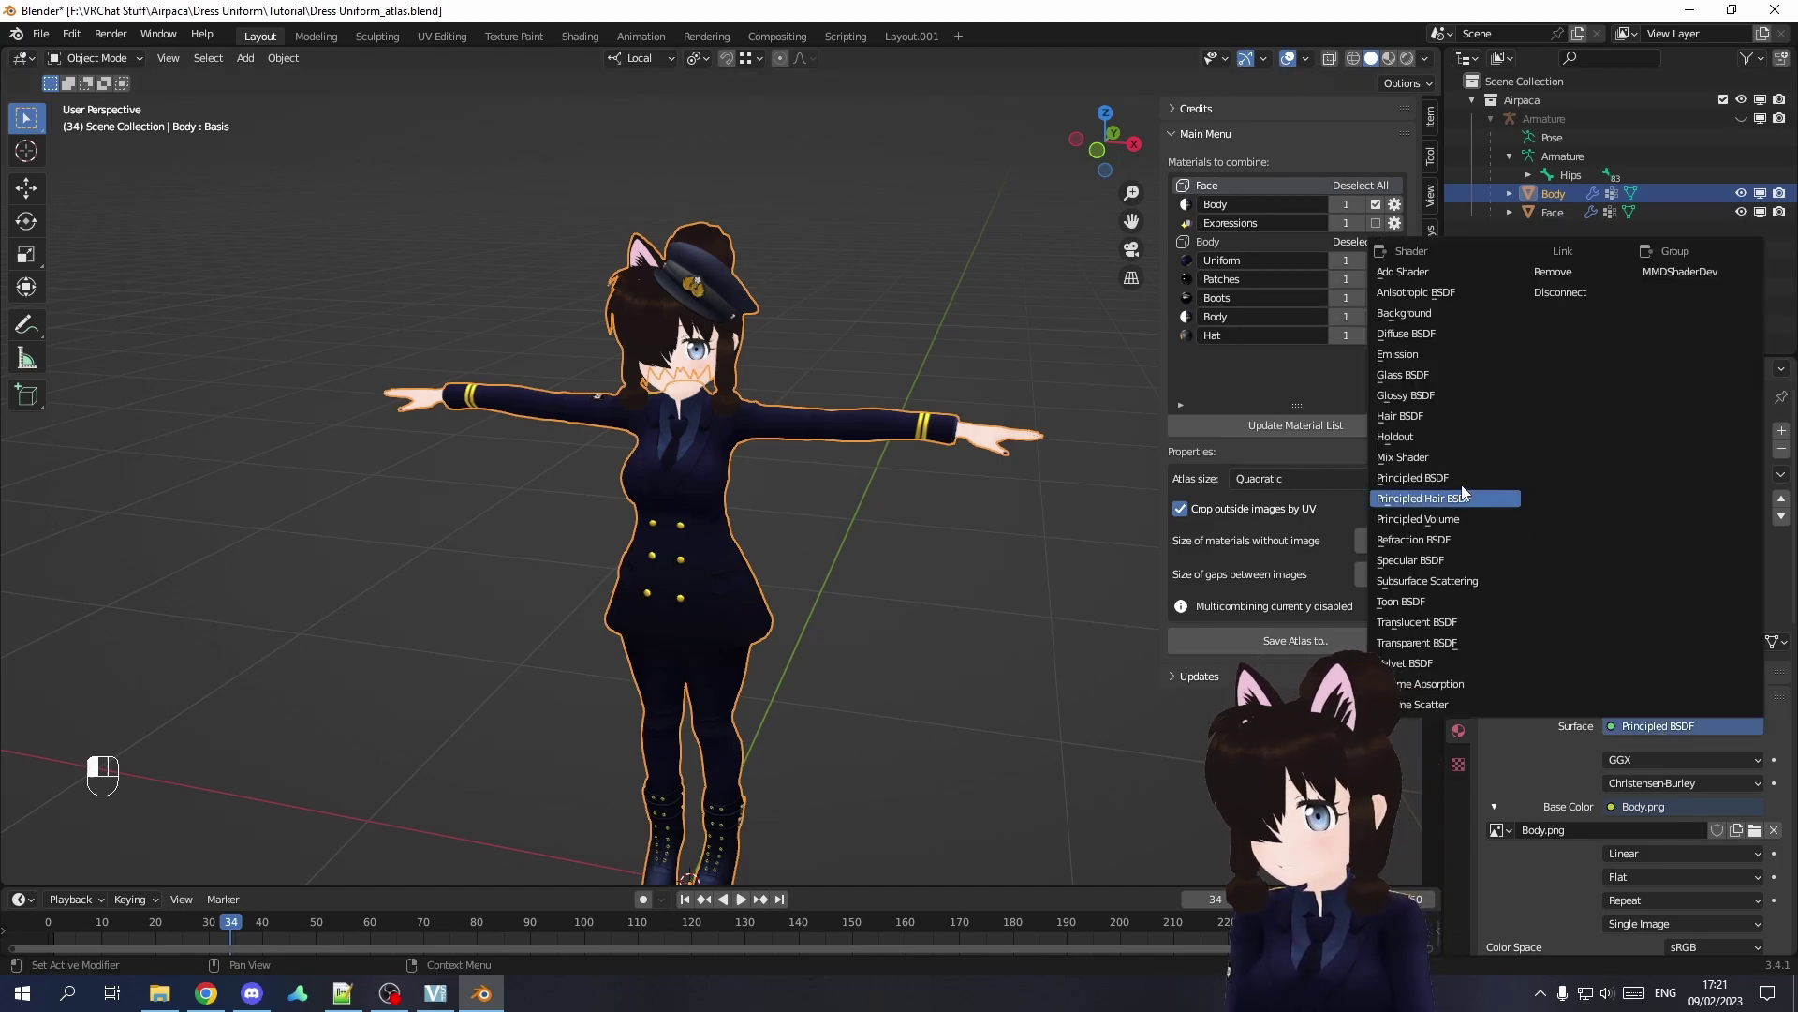
{"action": "left_click", "coordinate": [1398, 354]}
{"action": "left_click", "coordinate": [1669, 725]}
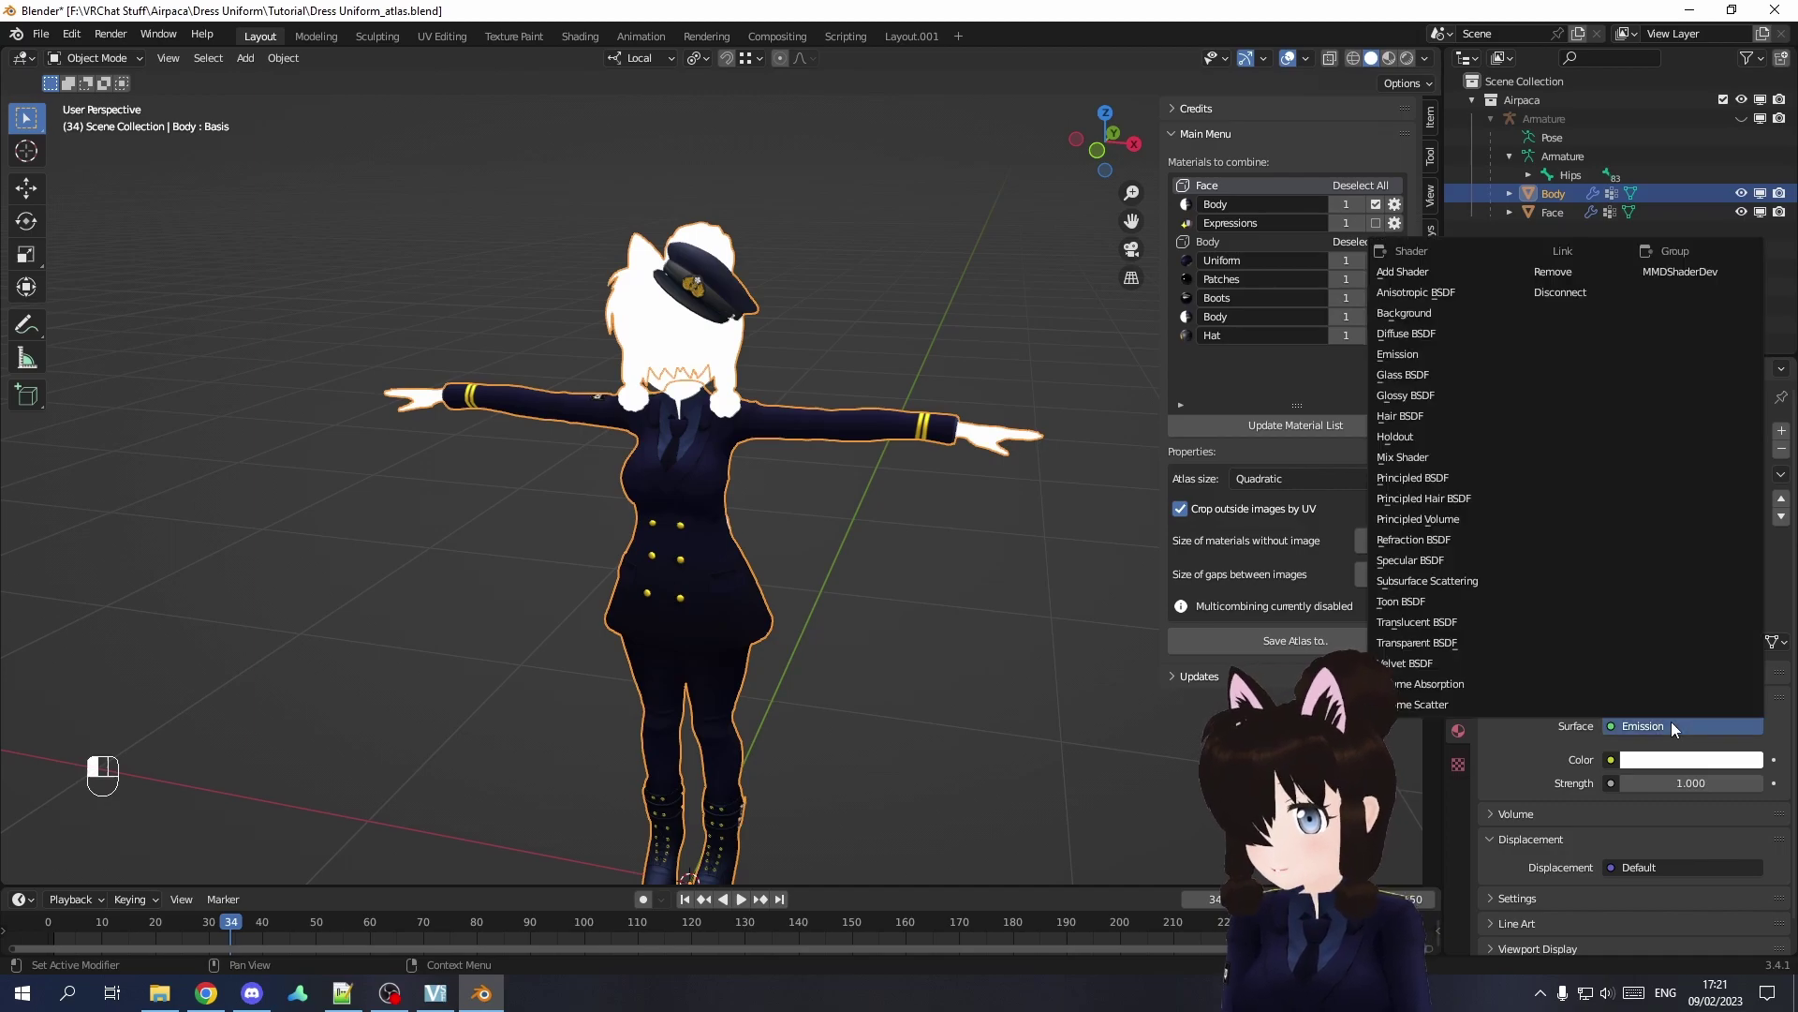
{"action": "left_click", "coordinate": [1427, 479]}
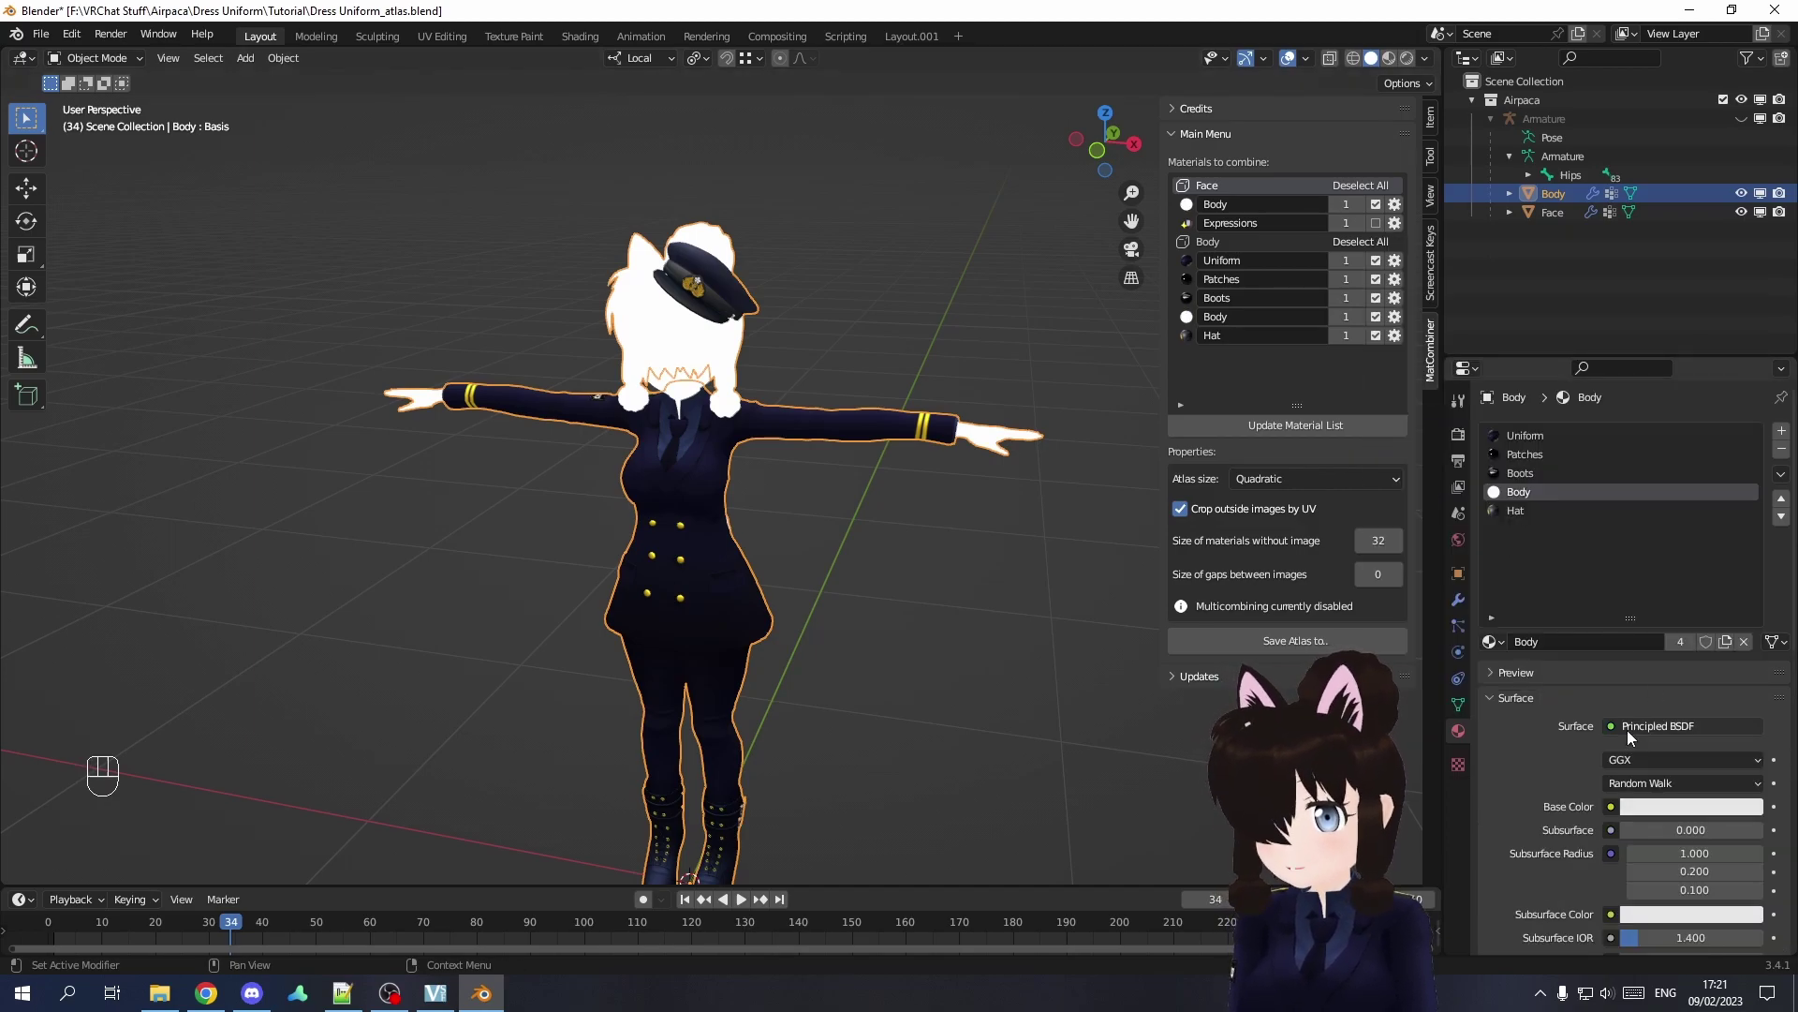
Feed Body.png via an Image Texture into Base Color and recheck the combiner image size.
{"action": "left_click", "coordinate": [1611, 806]}
{"action": "left_click", "coordinate": [1208, 629]}
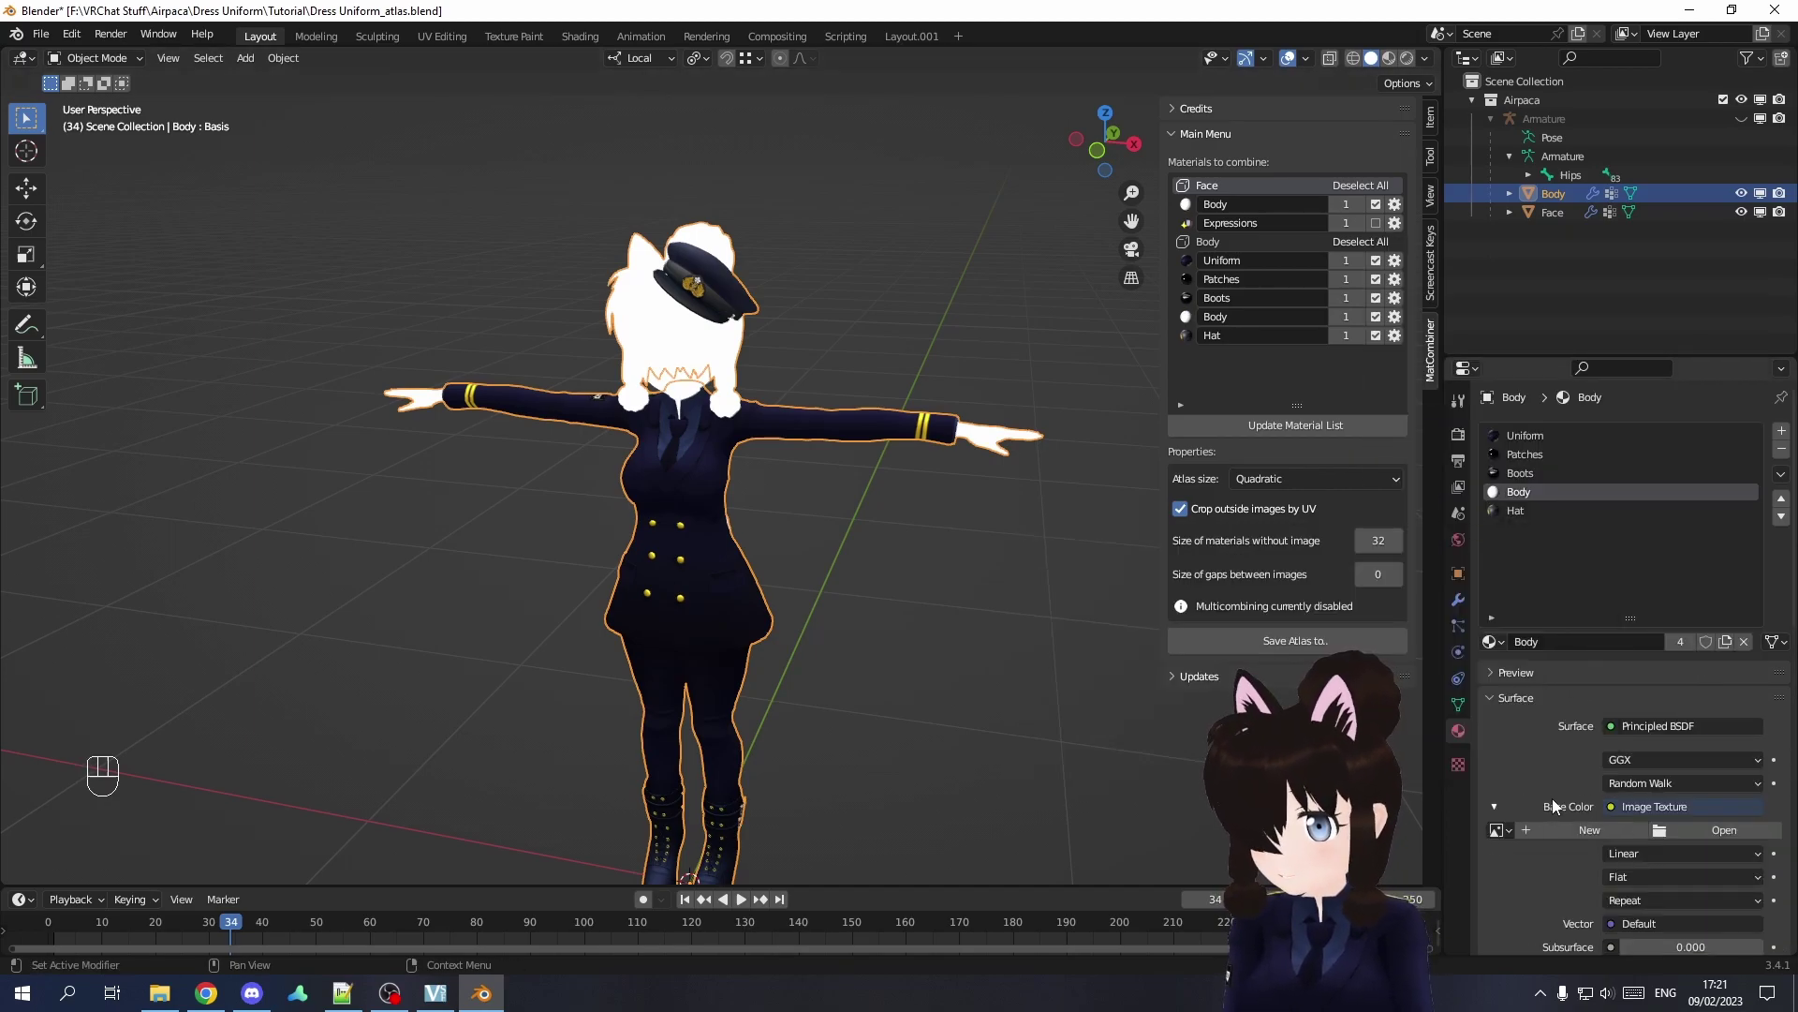
{"action": "left_click", "coordinate": [1502, 828]}
{"action": "left_click", "coordinate": [1522, 802]}
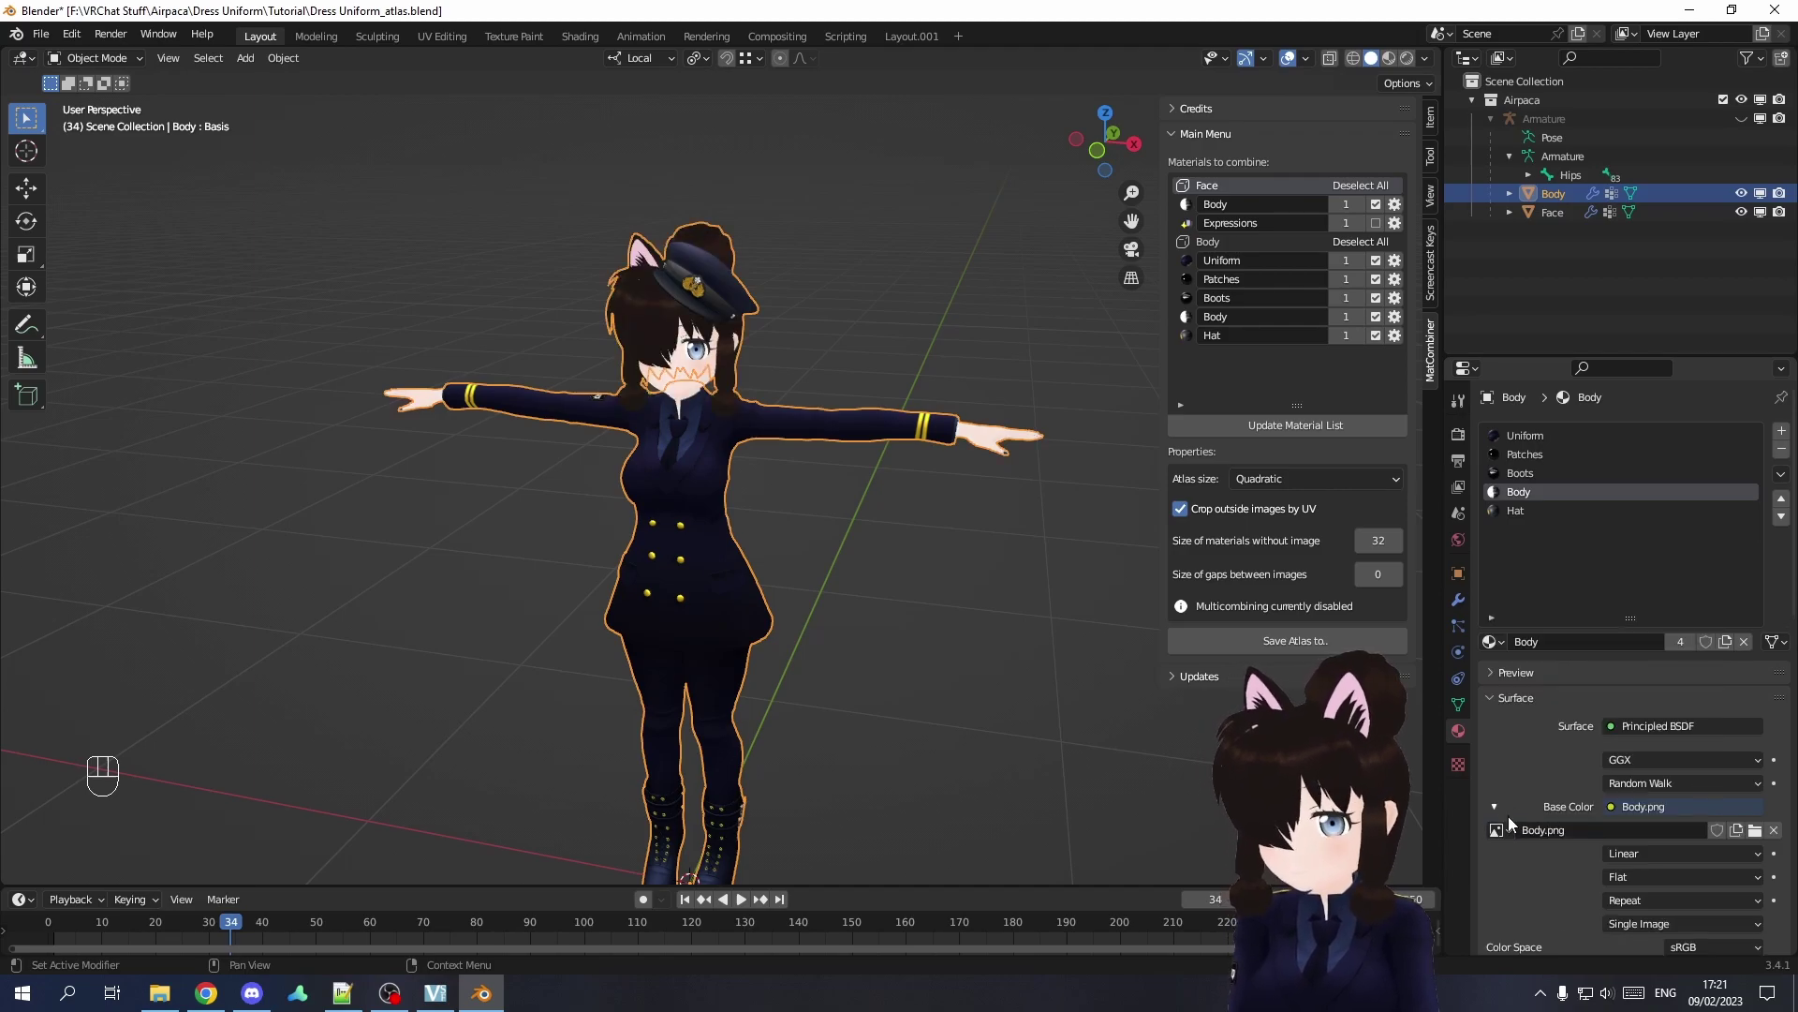
{"action": "left_click", "coordinate": [1395, 316]}
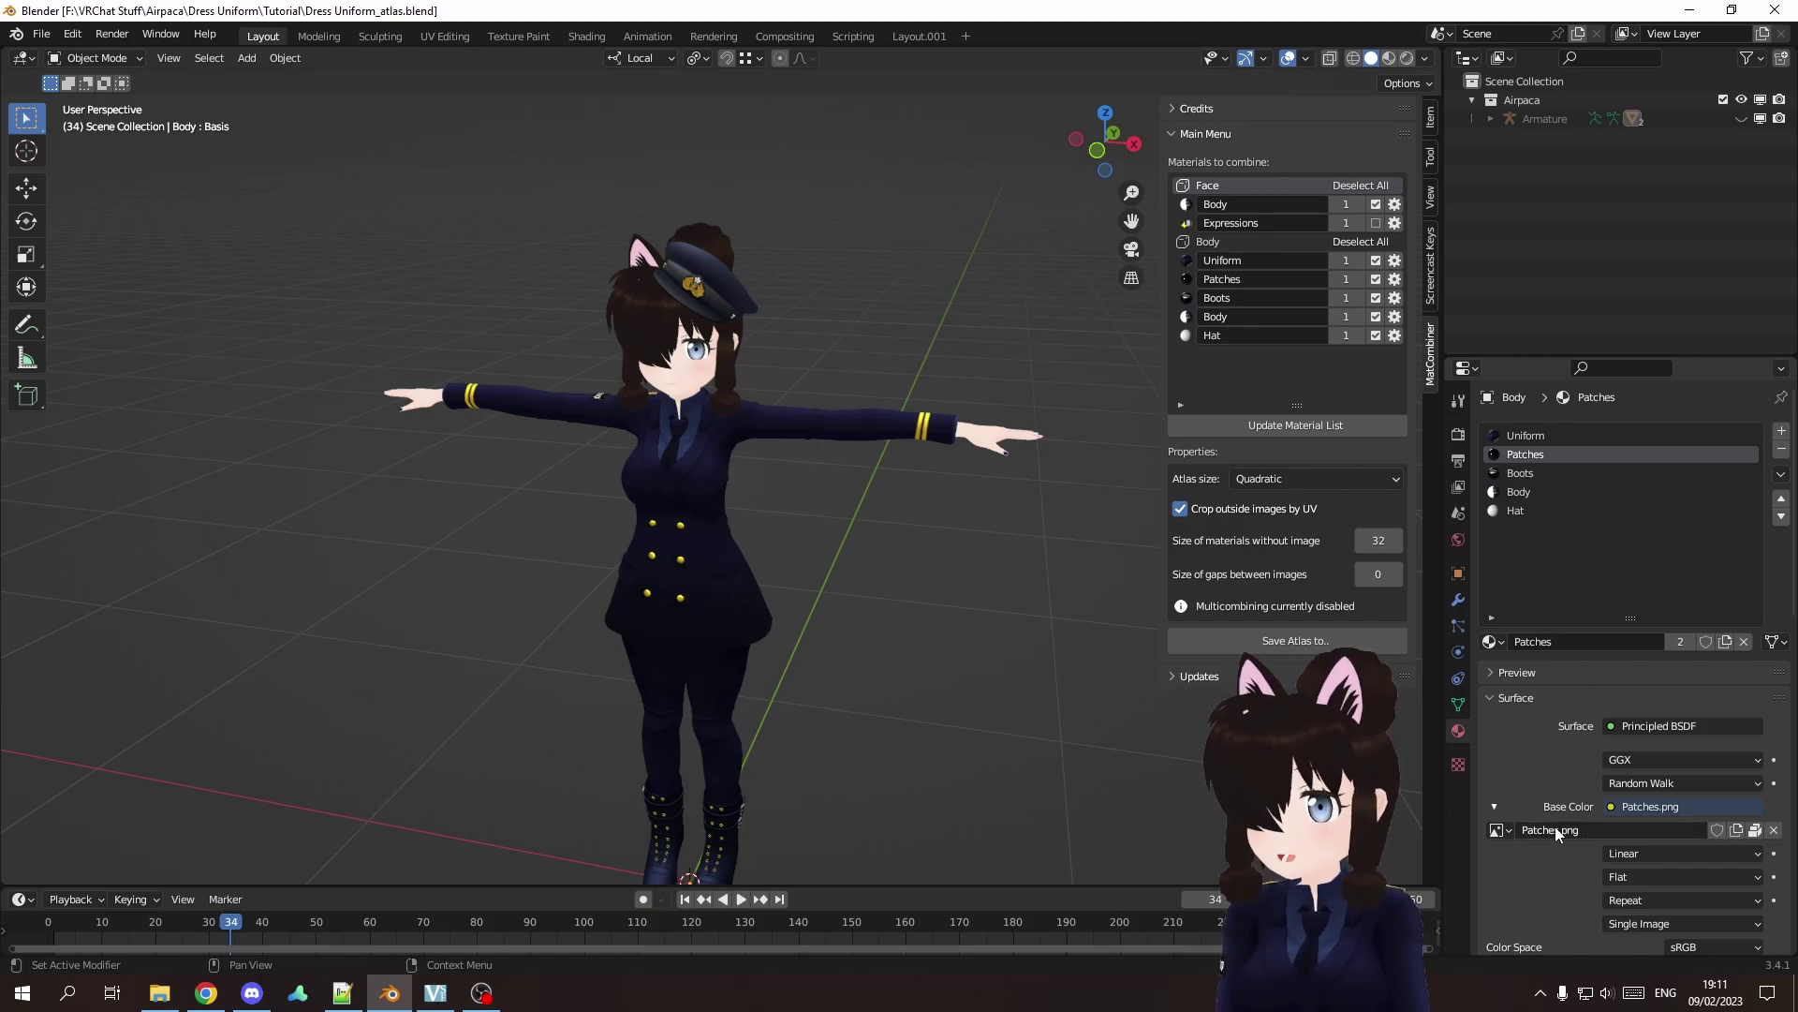
Unpack Patches.png into the blend file's folder and verify it in the textures folder.
{"action": "left_click", "coordinate": [1754, 829]}
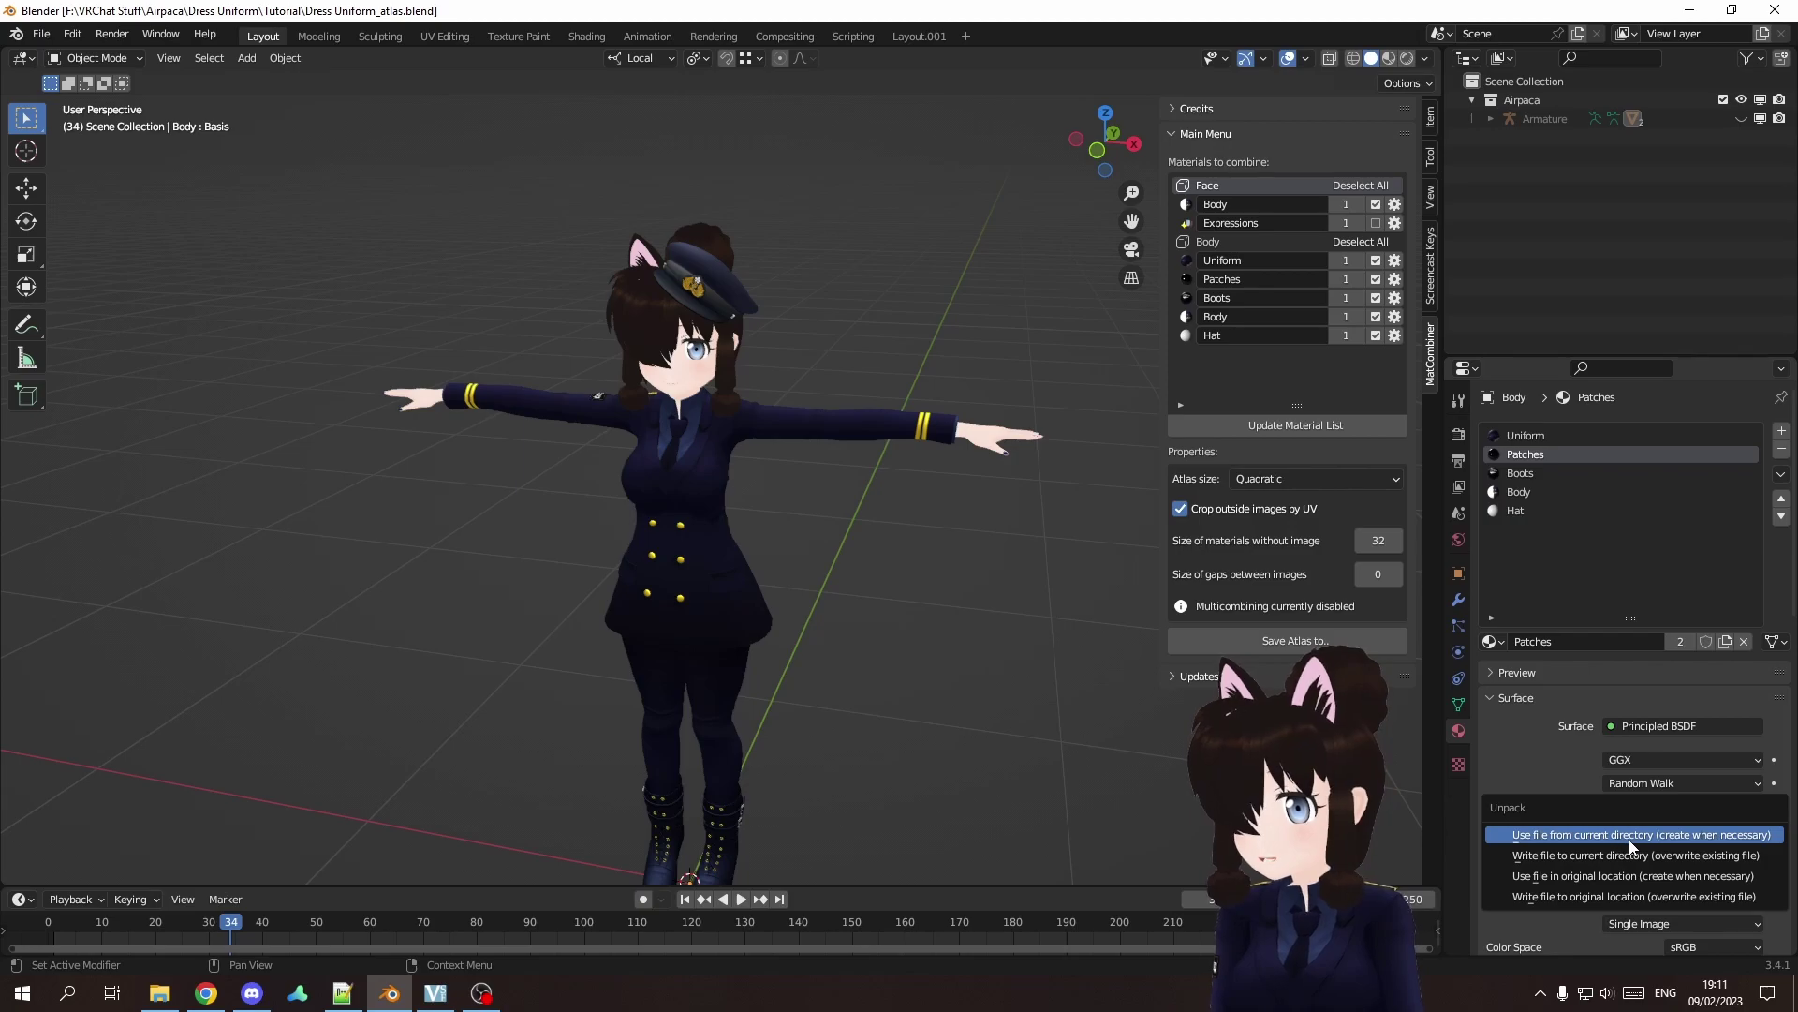
{"action": "left_click", "coordinate": [1636, 837]}
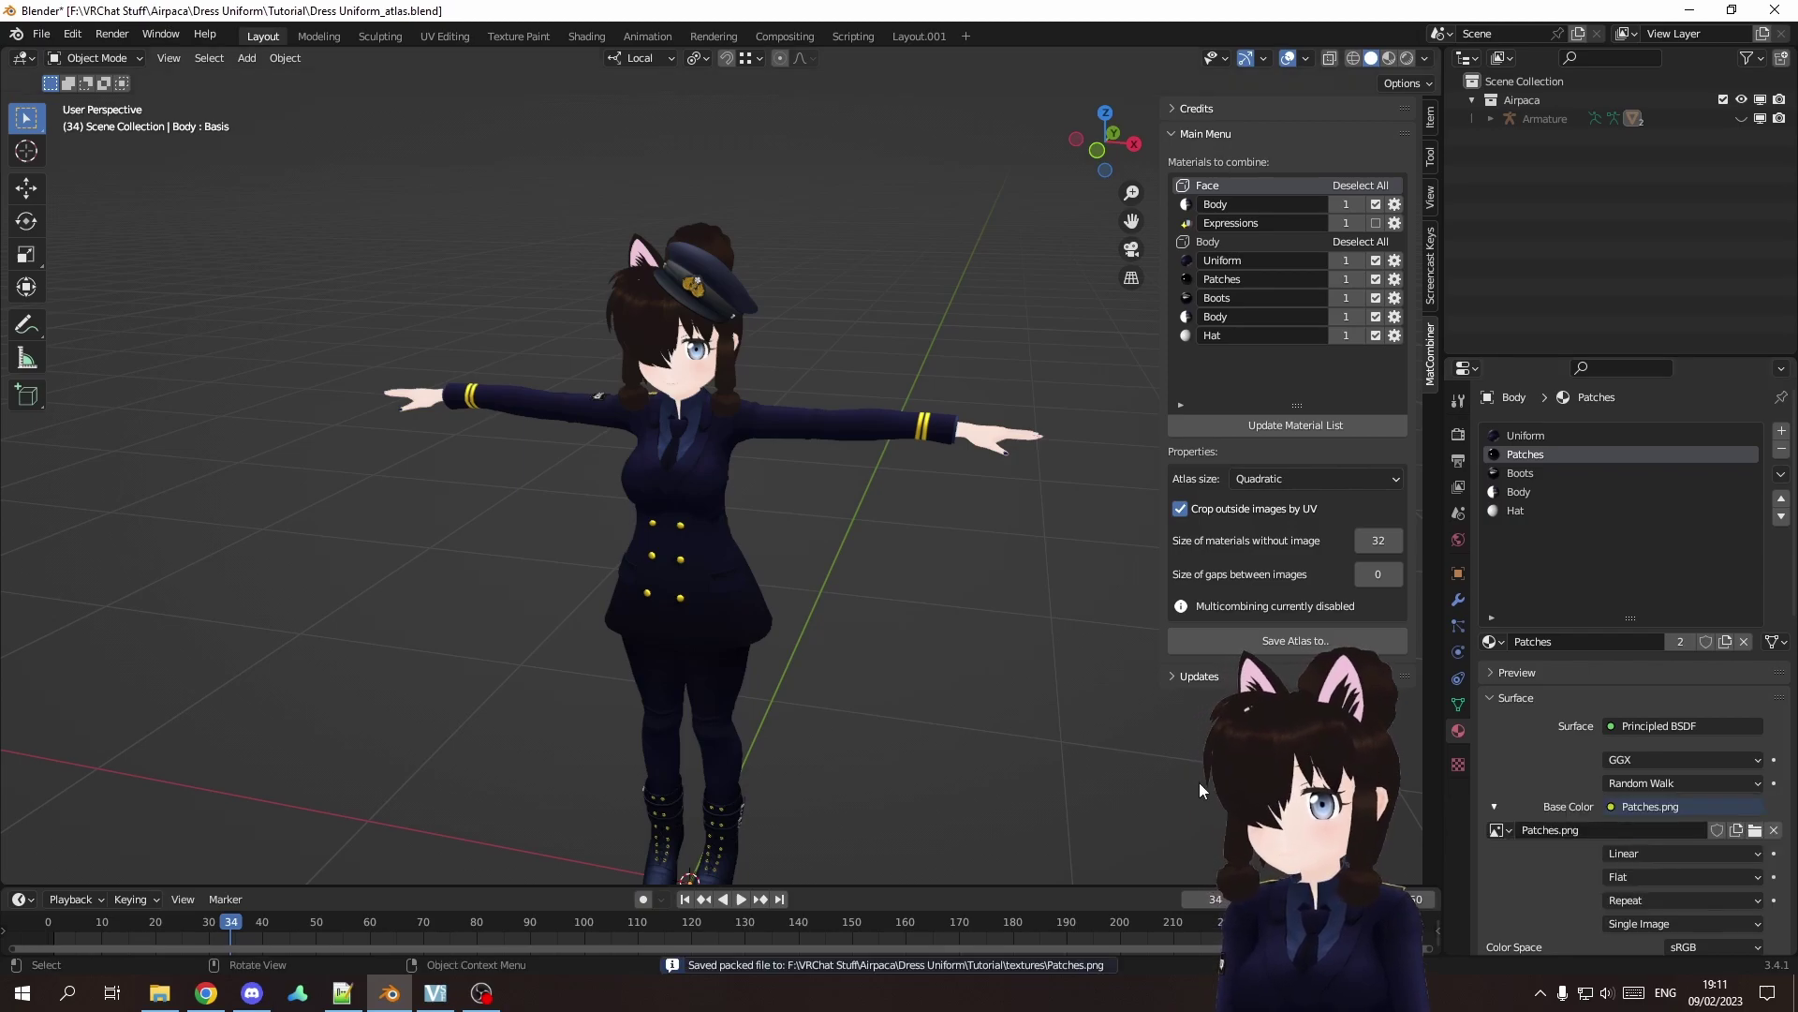
{"action": "left_click", "coordinate": [159, 992]}
{"action": "double_click", "coordinate": [426, 318]}
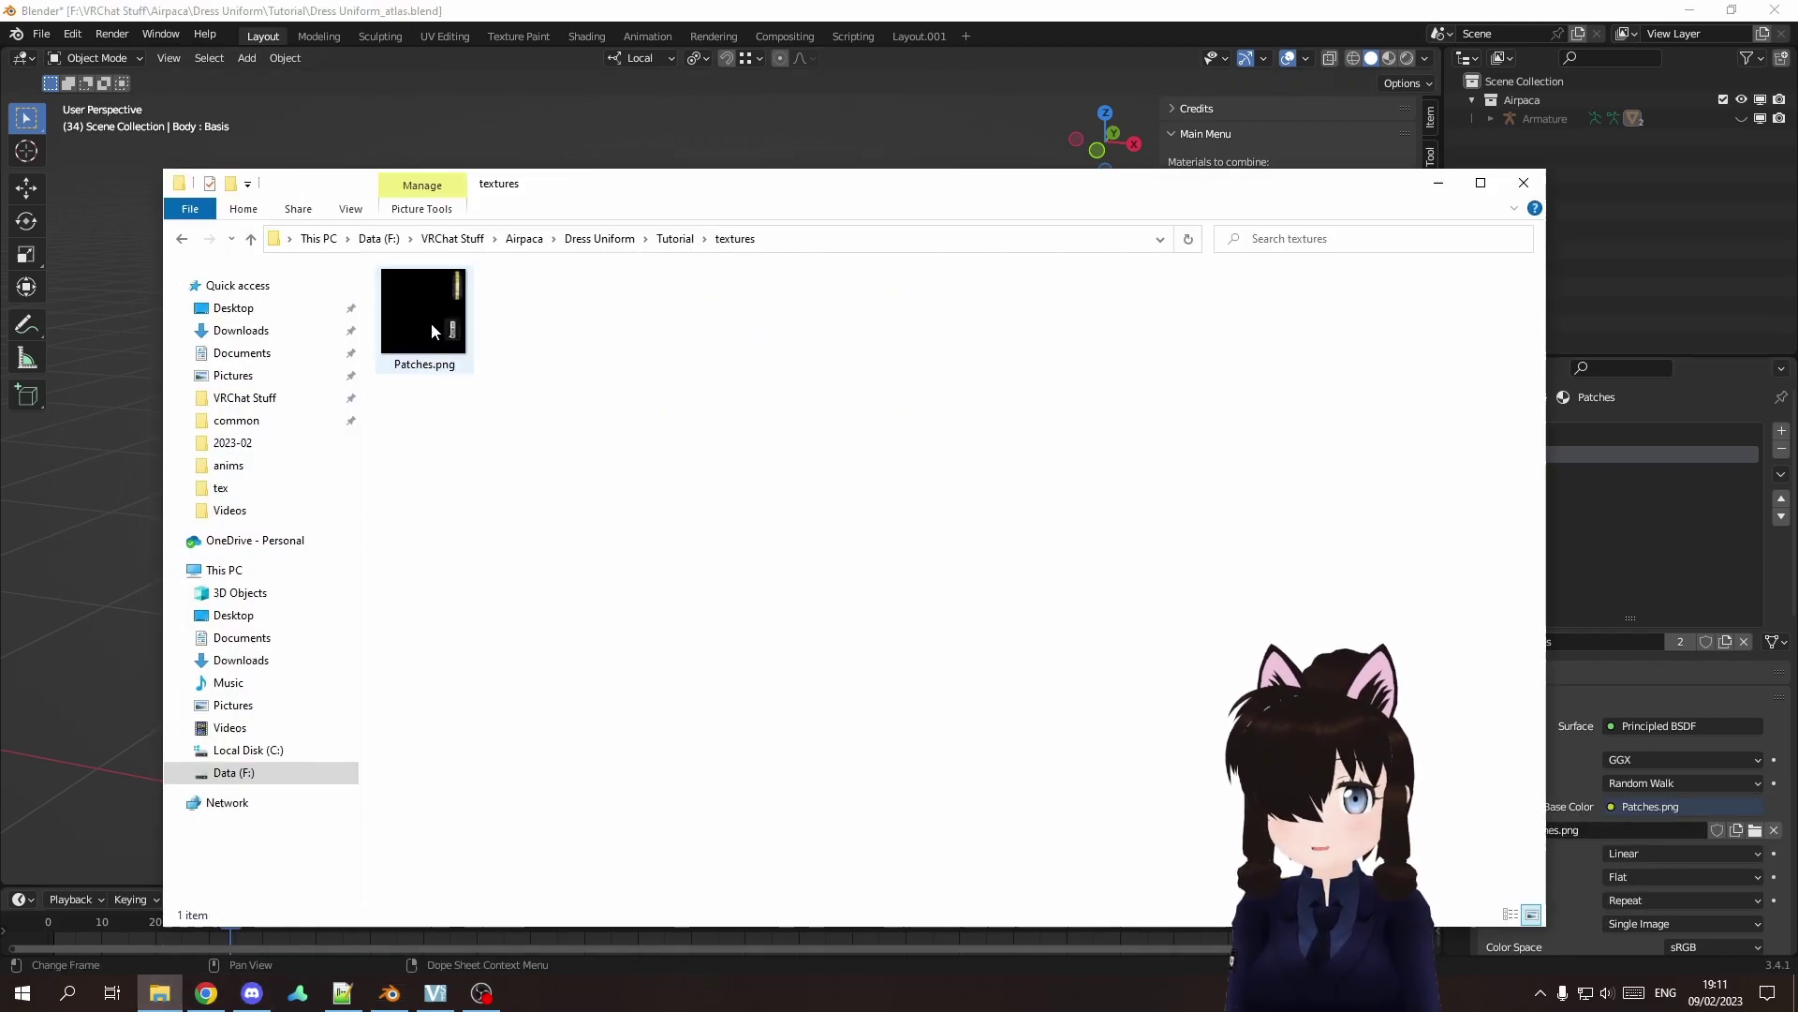
{"action": "left_click", "coordinate": [433, 318]}
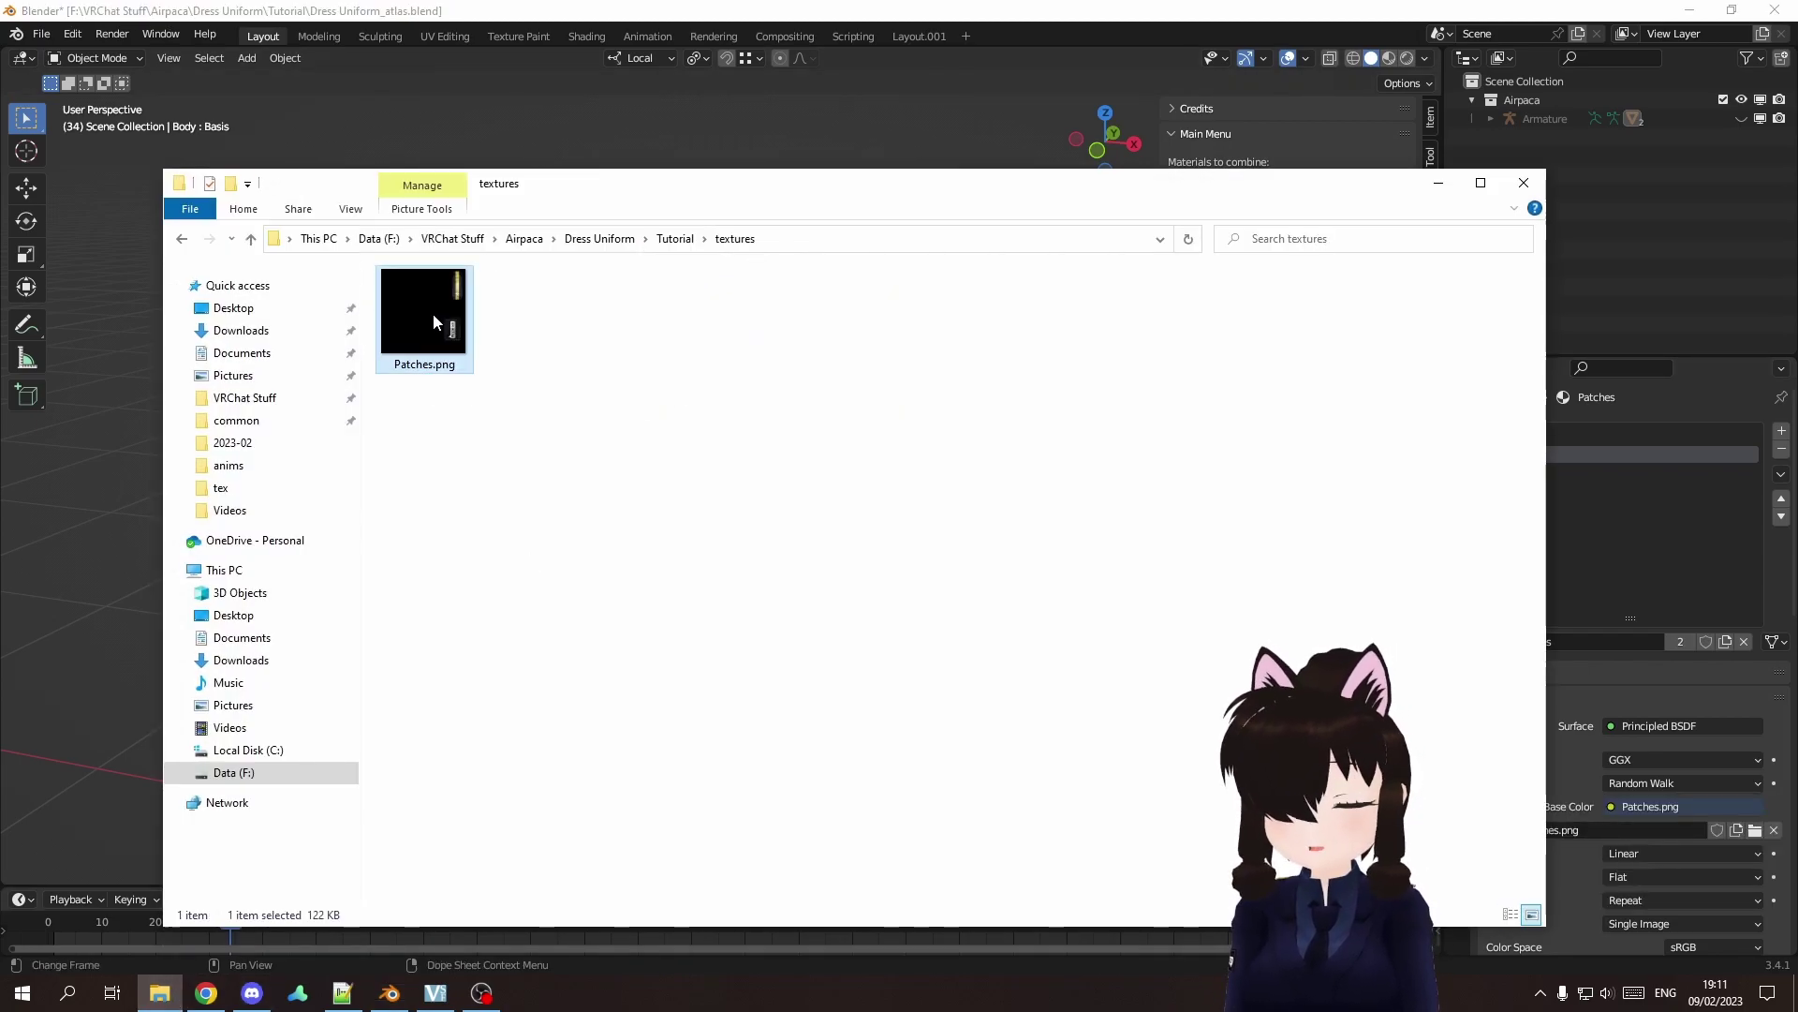
{"action": "left_click", "coordinate": [1438, 182]}
Unpack all remaining packed resources using files in the current directory.
{"action": "left_click", "coordinate": [48, 37]}
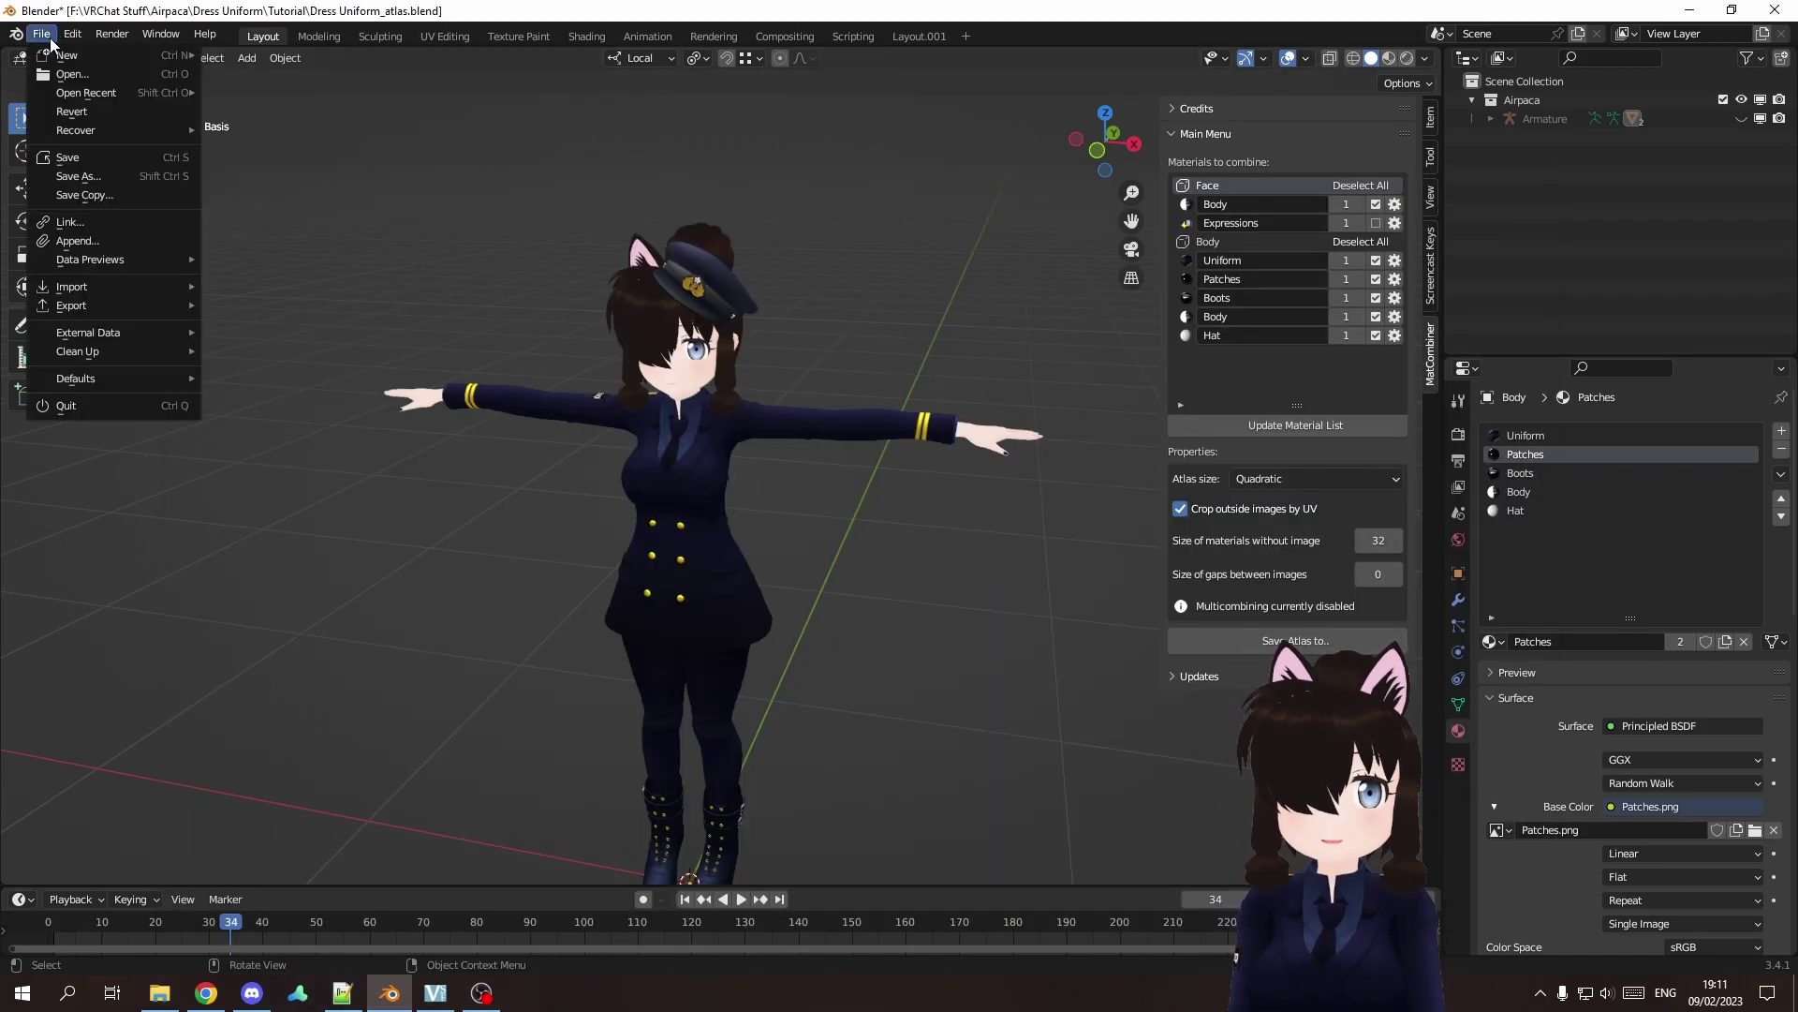
{"action": "mouse_move", "coordinate": [76, 340]}
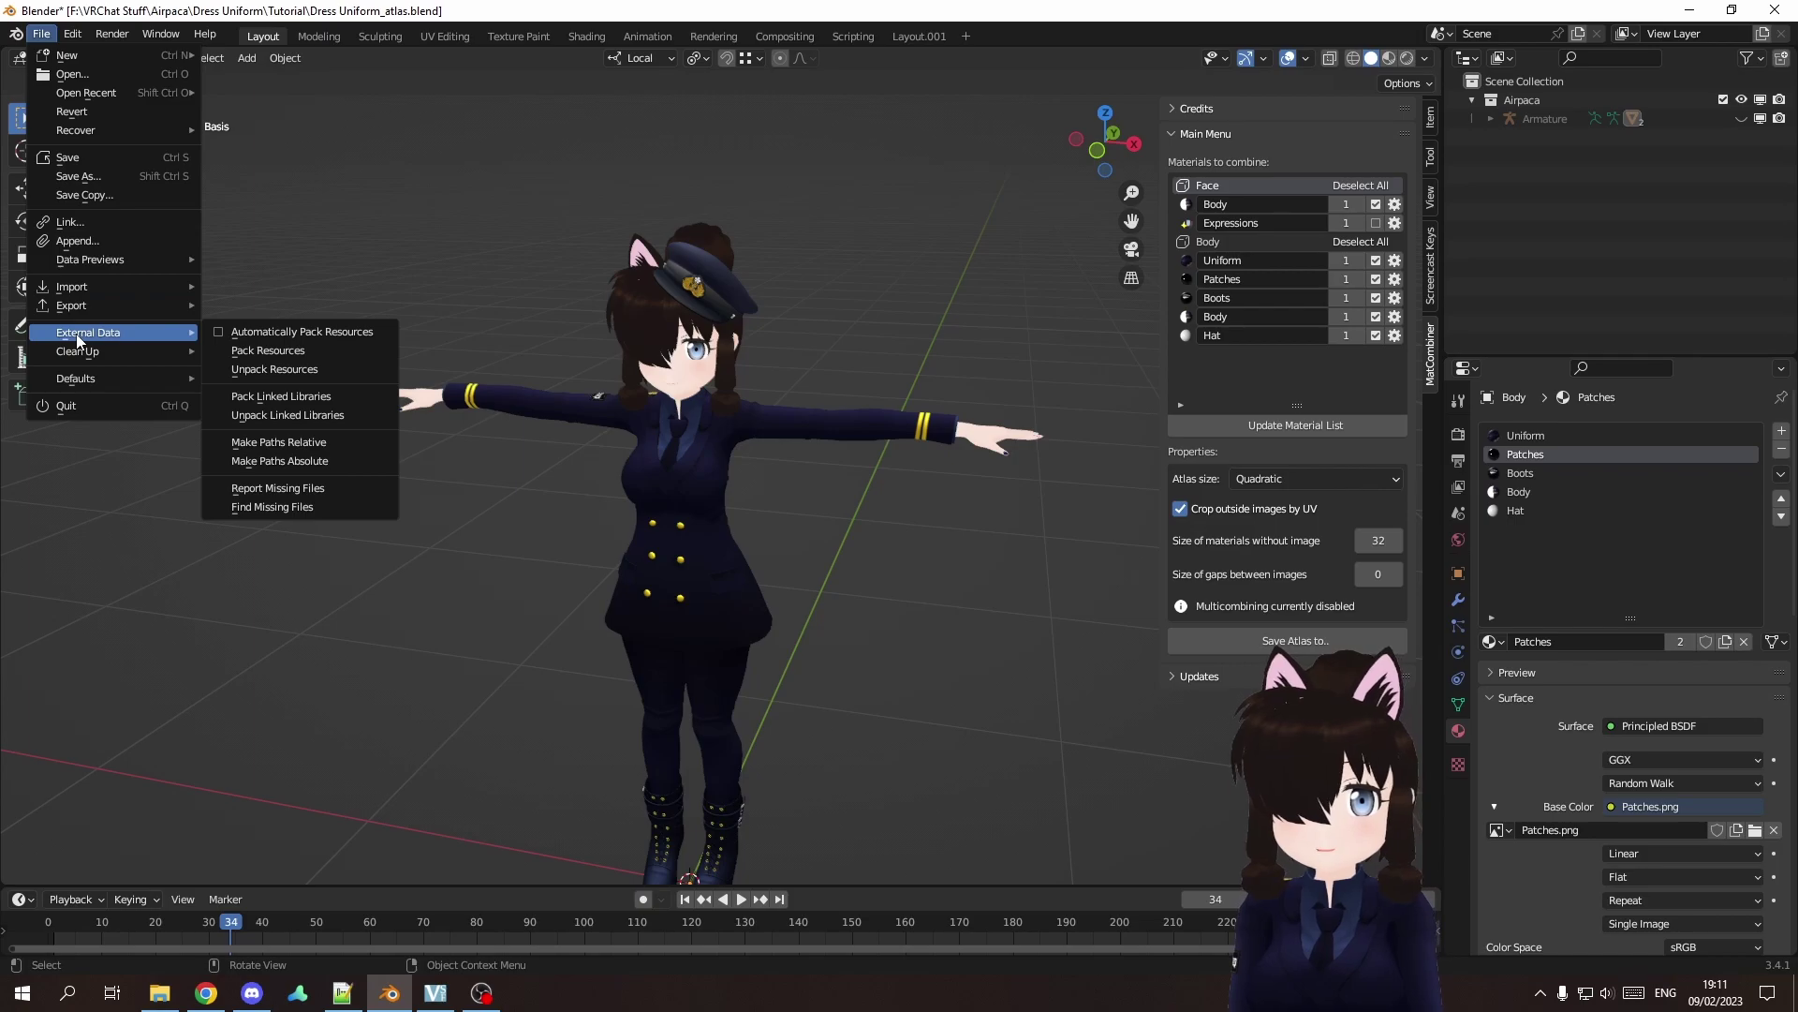
{"action": "left_click", "coordinate": [284, 369]}
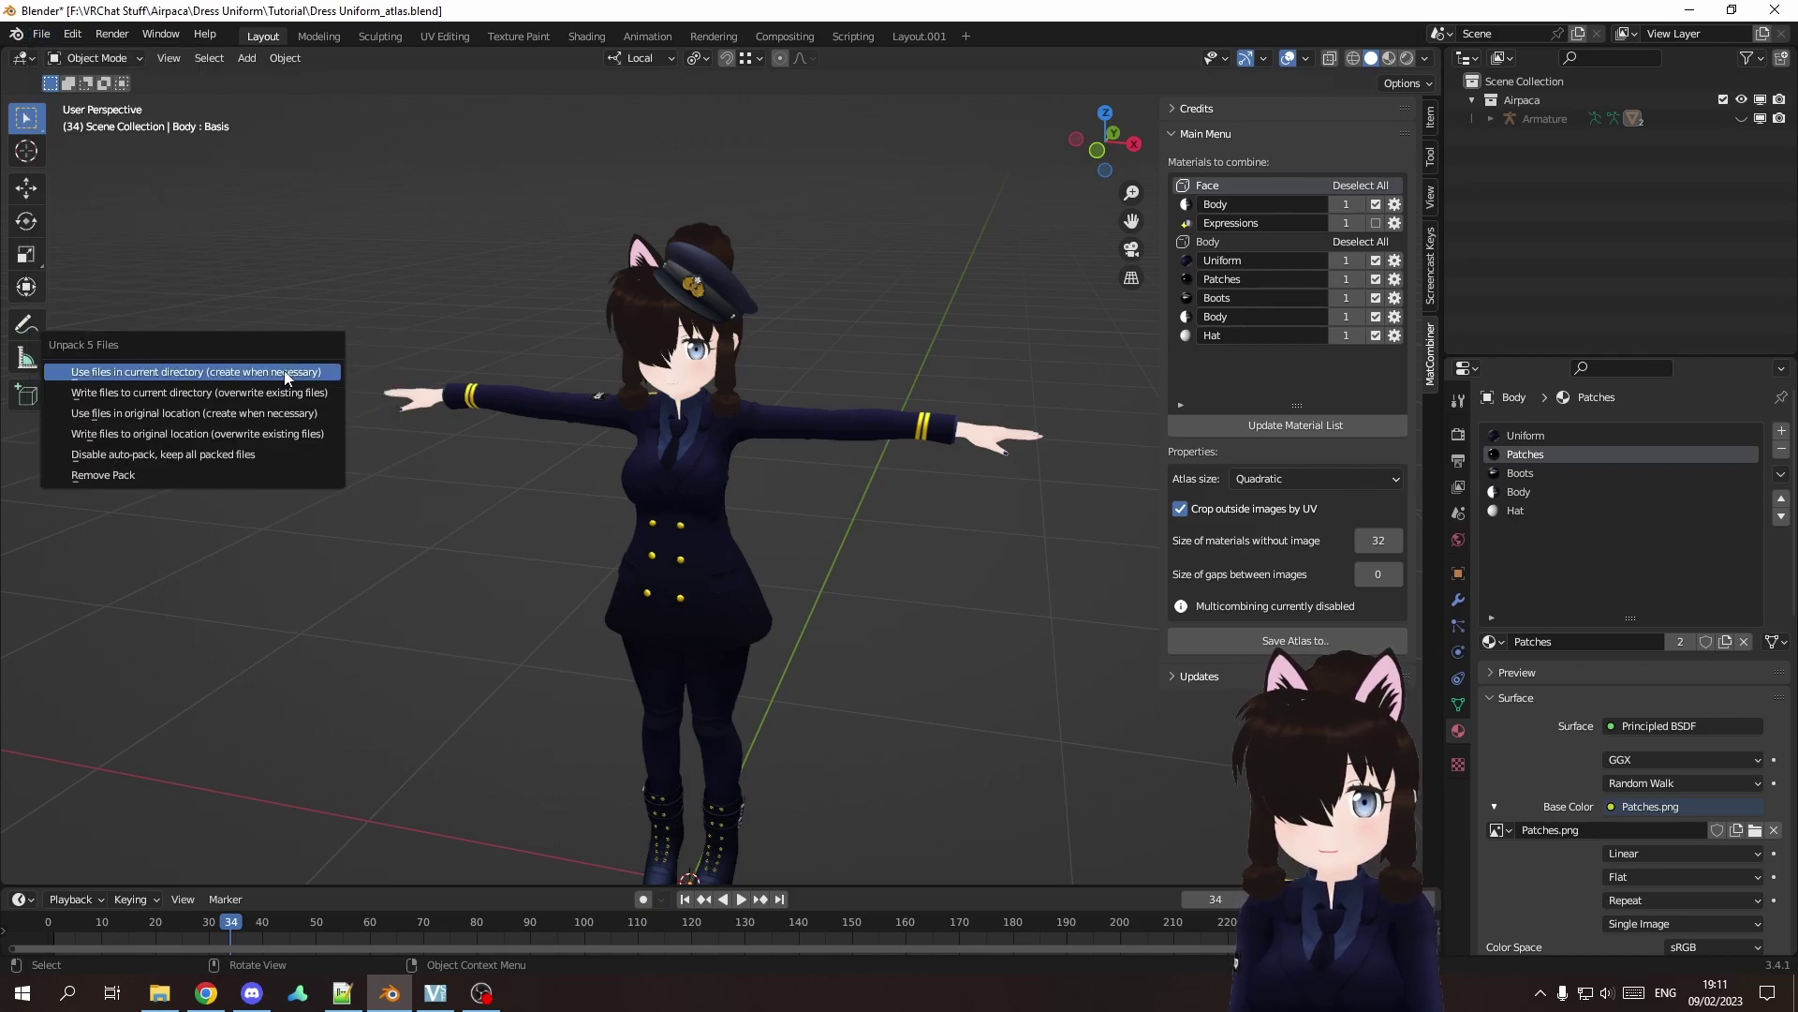
{"action": "left_click", "coordinate": [205, 371]}
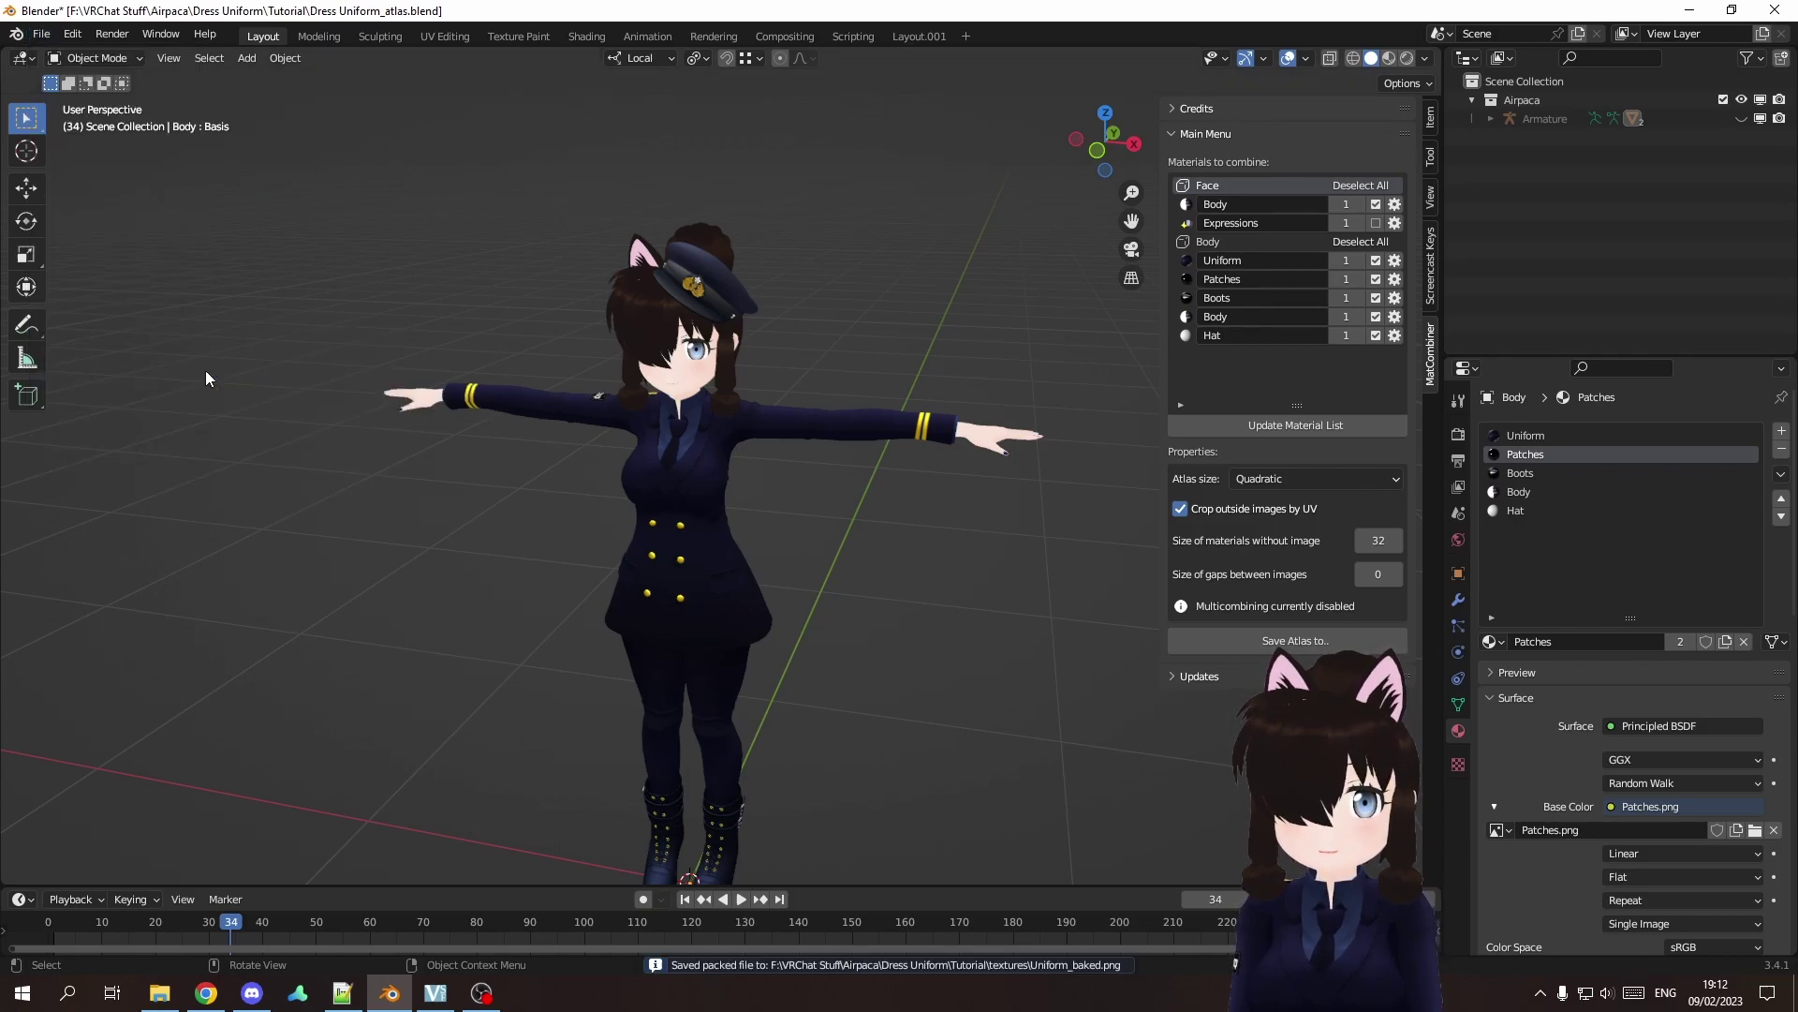
Show the textures folder in File Explorer and select all six unpacked texture images.
{"action": "left_click", "coordinate": [159, 995]}
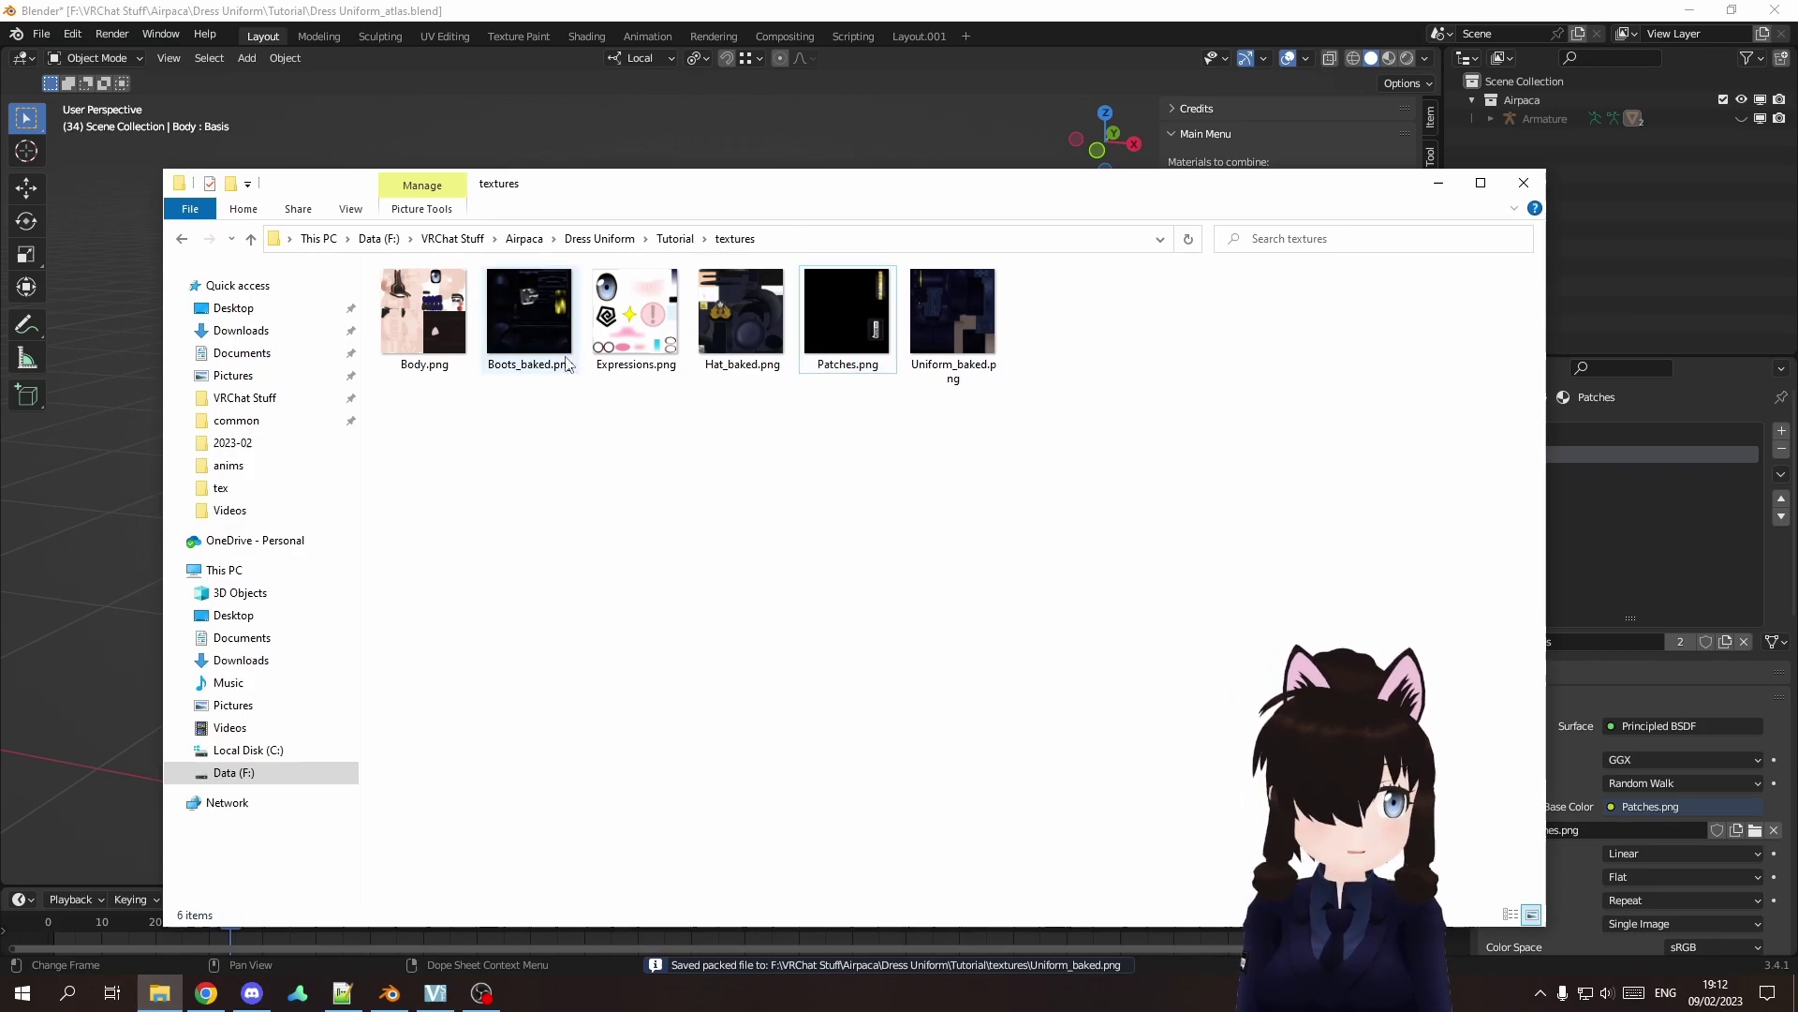
{"action": "left_click_drag", "start_coordinate": [1009, 414], "coordinate": [453, 346]}
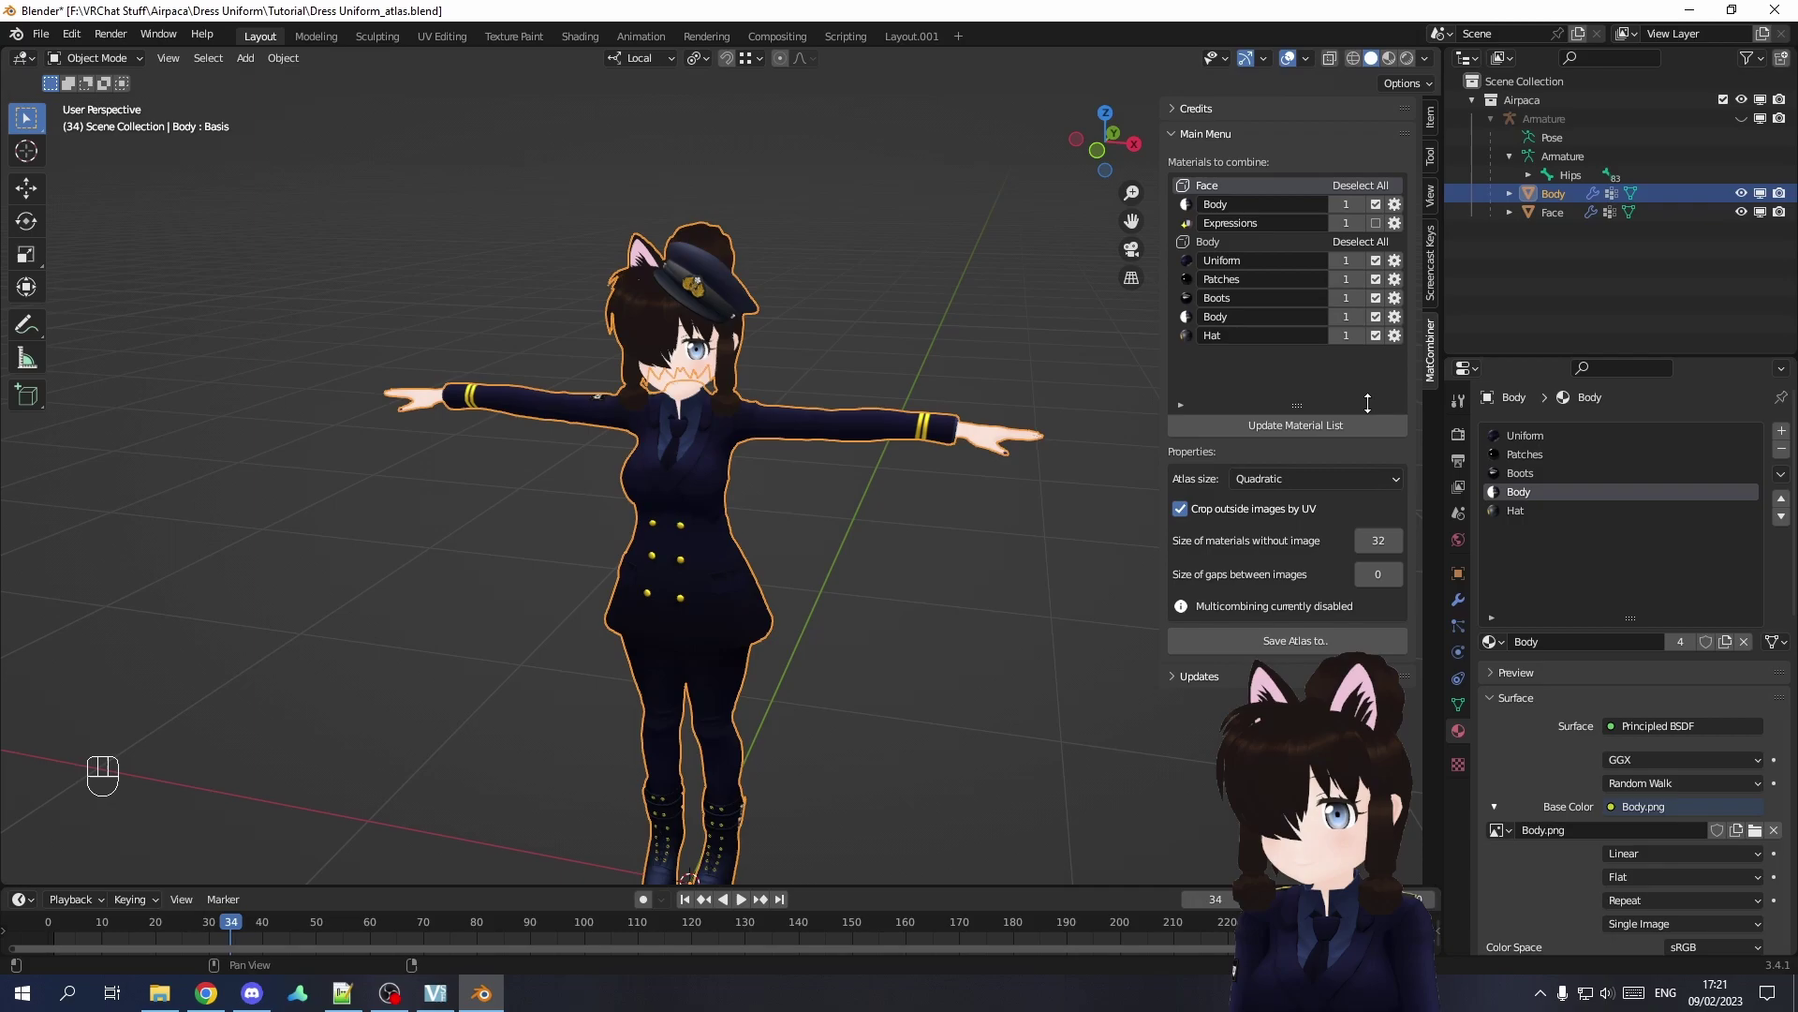
Save the combined atlas to a chosen folder, then check the Face and Body meshes' materials.
{"action": "left_click", "coordinate": [1291, 637]}
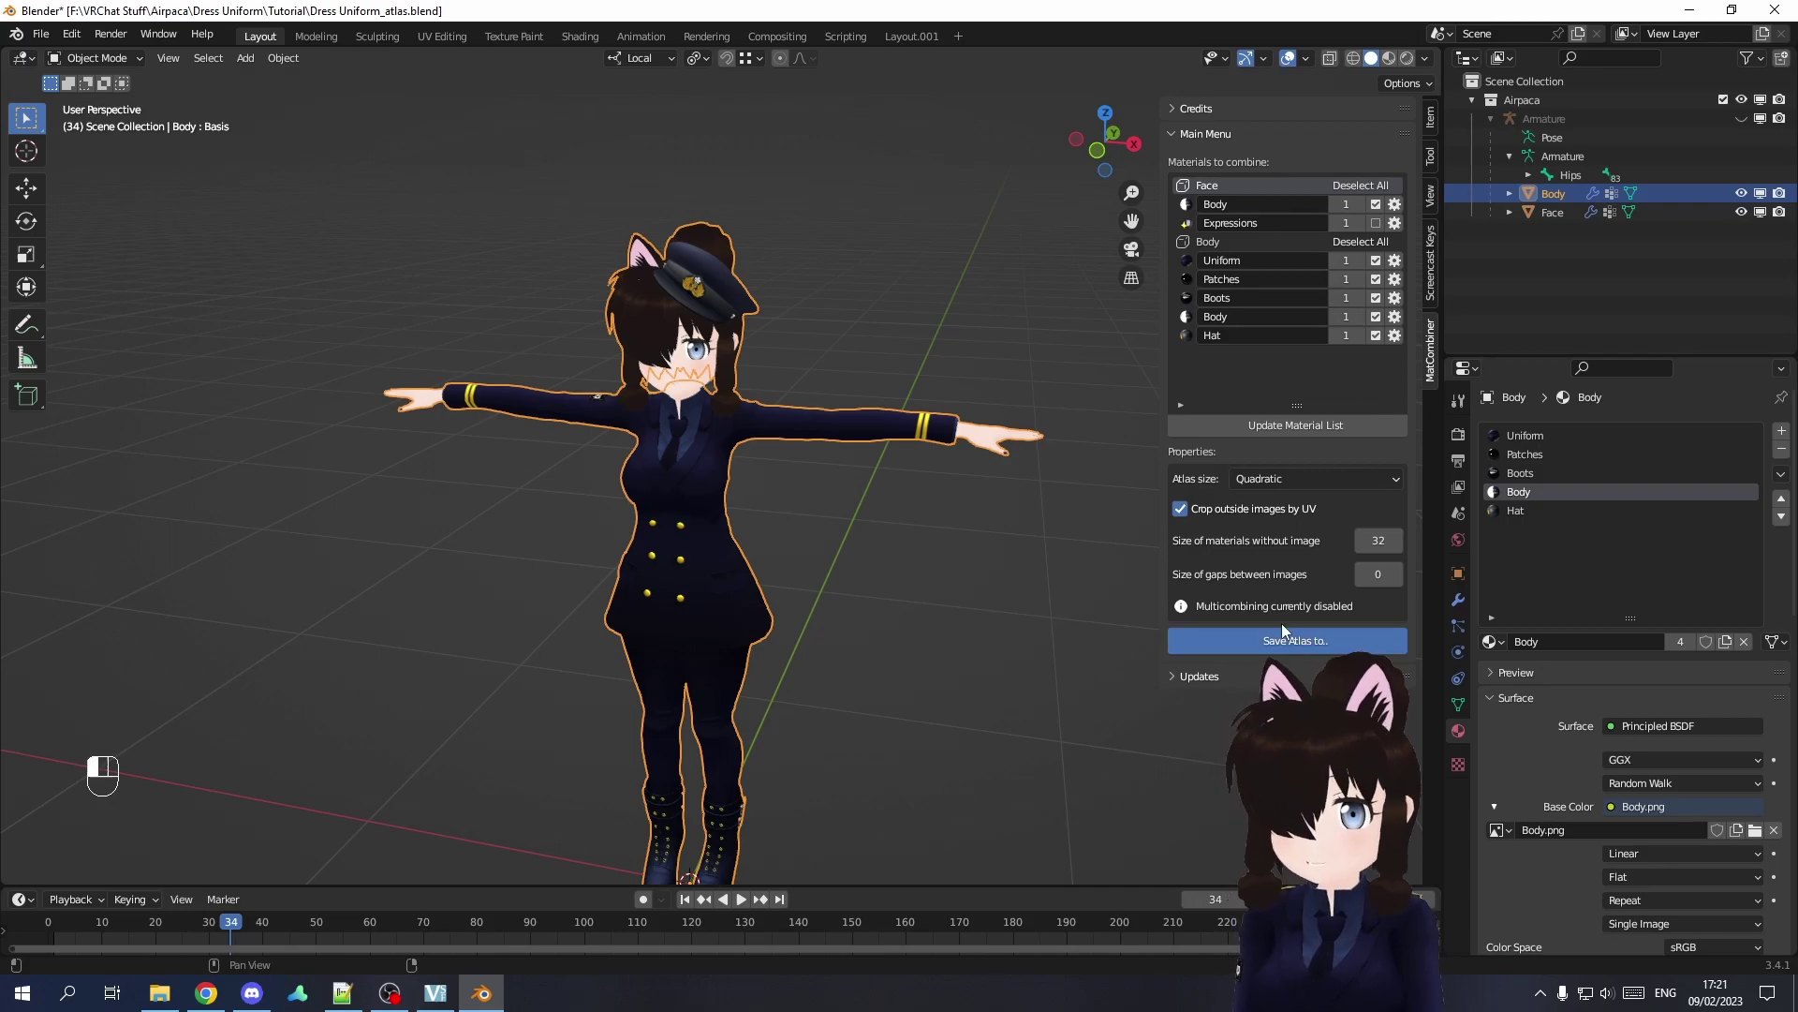
{"action": "left_click", "coordinate": [1201, 743]}
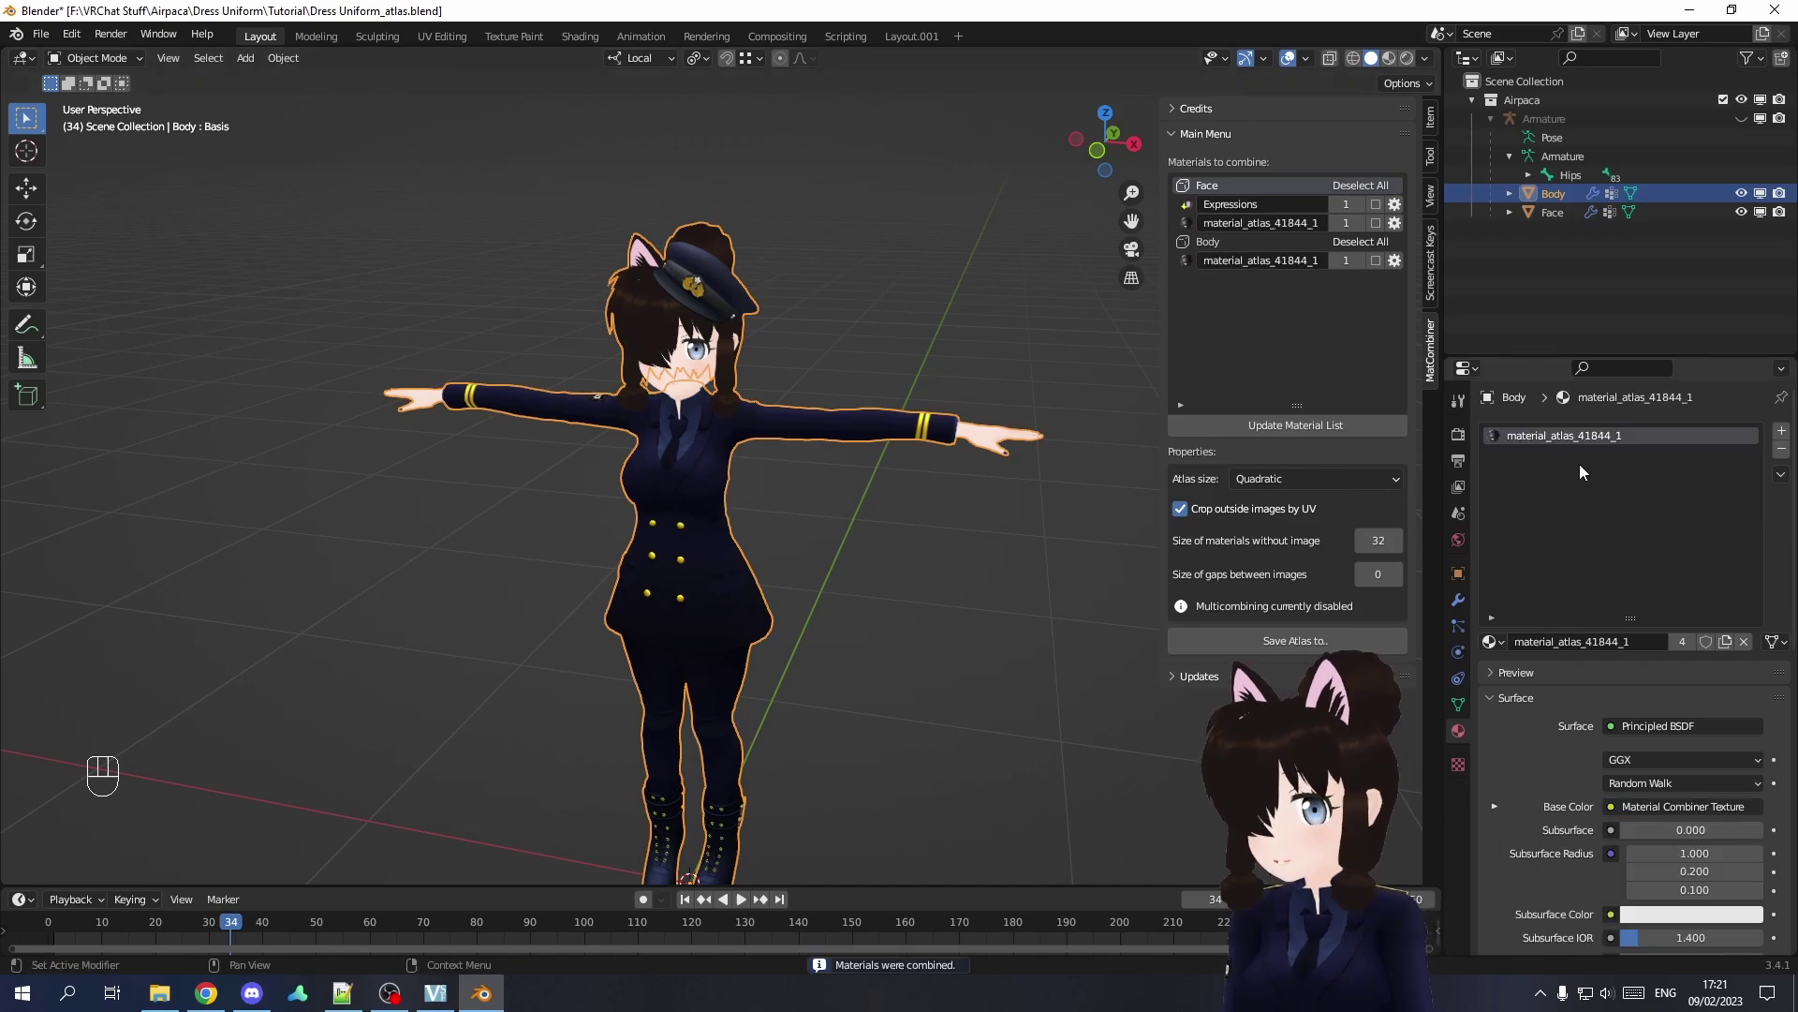
{"action": "left_click", "coordinate": [693, 396]}
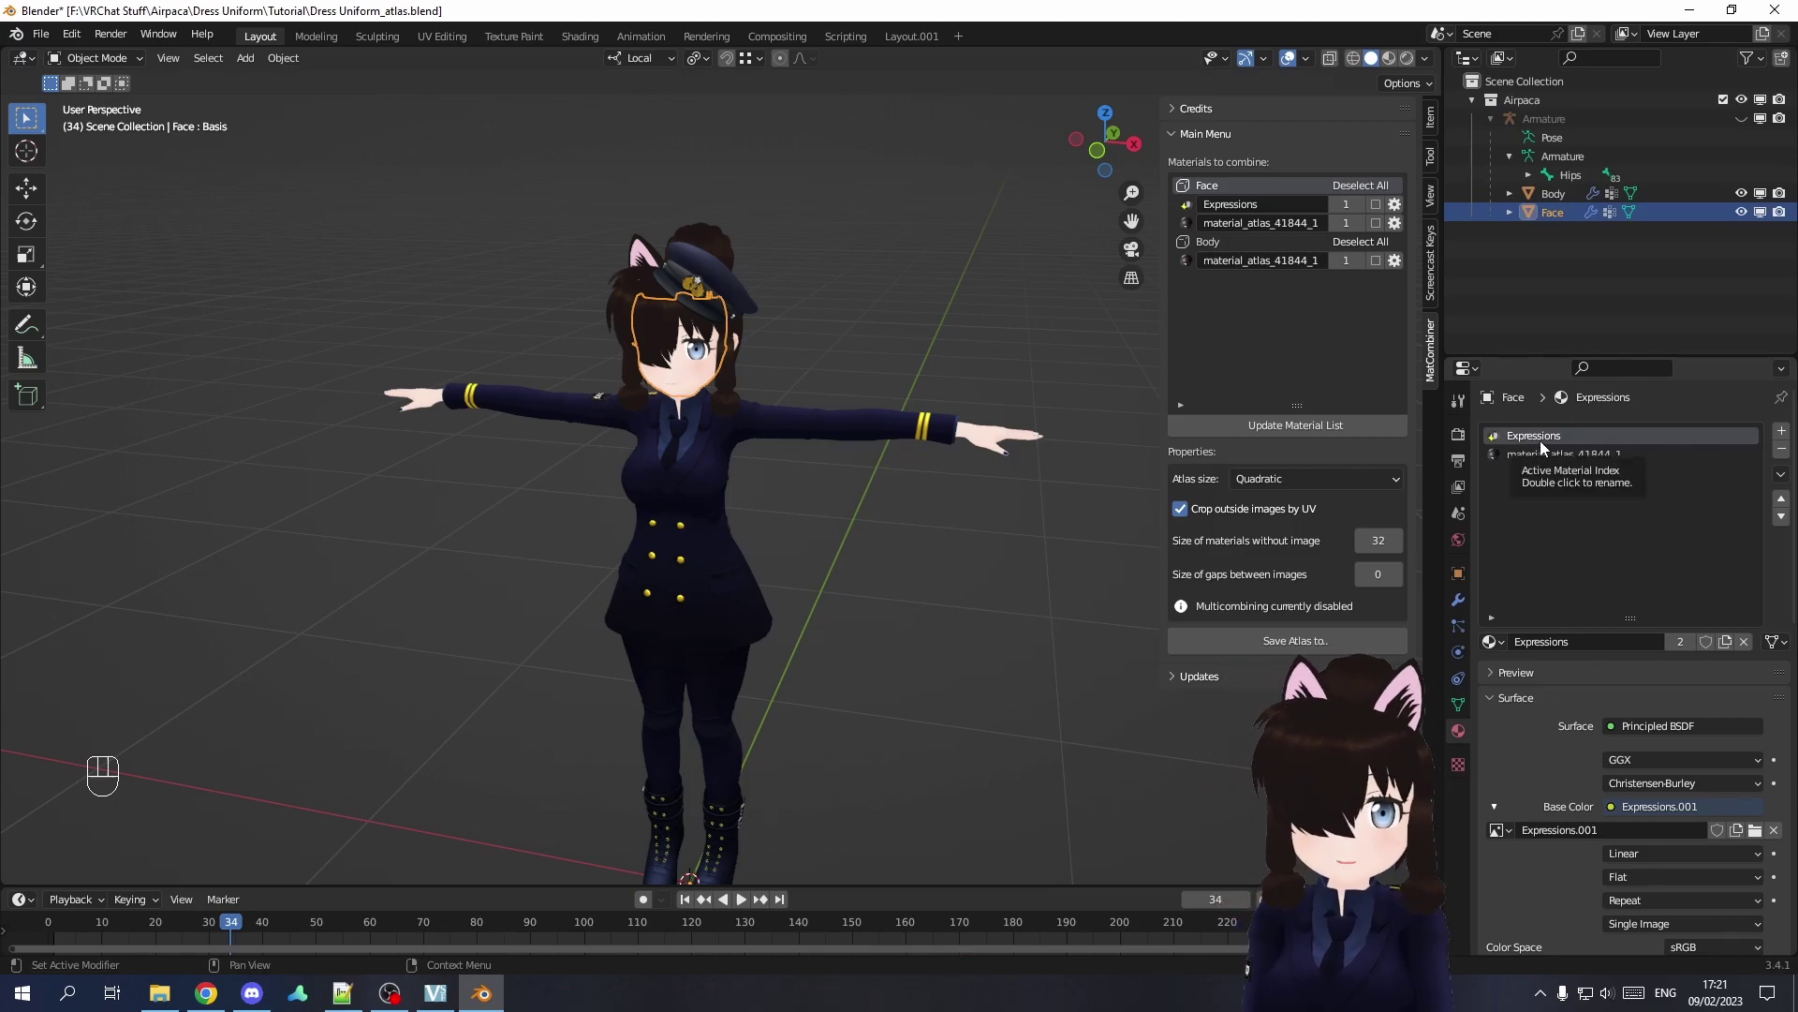
{"action": "left_click", "coordinate": [746, 365]}
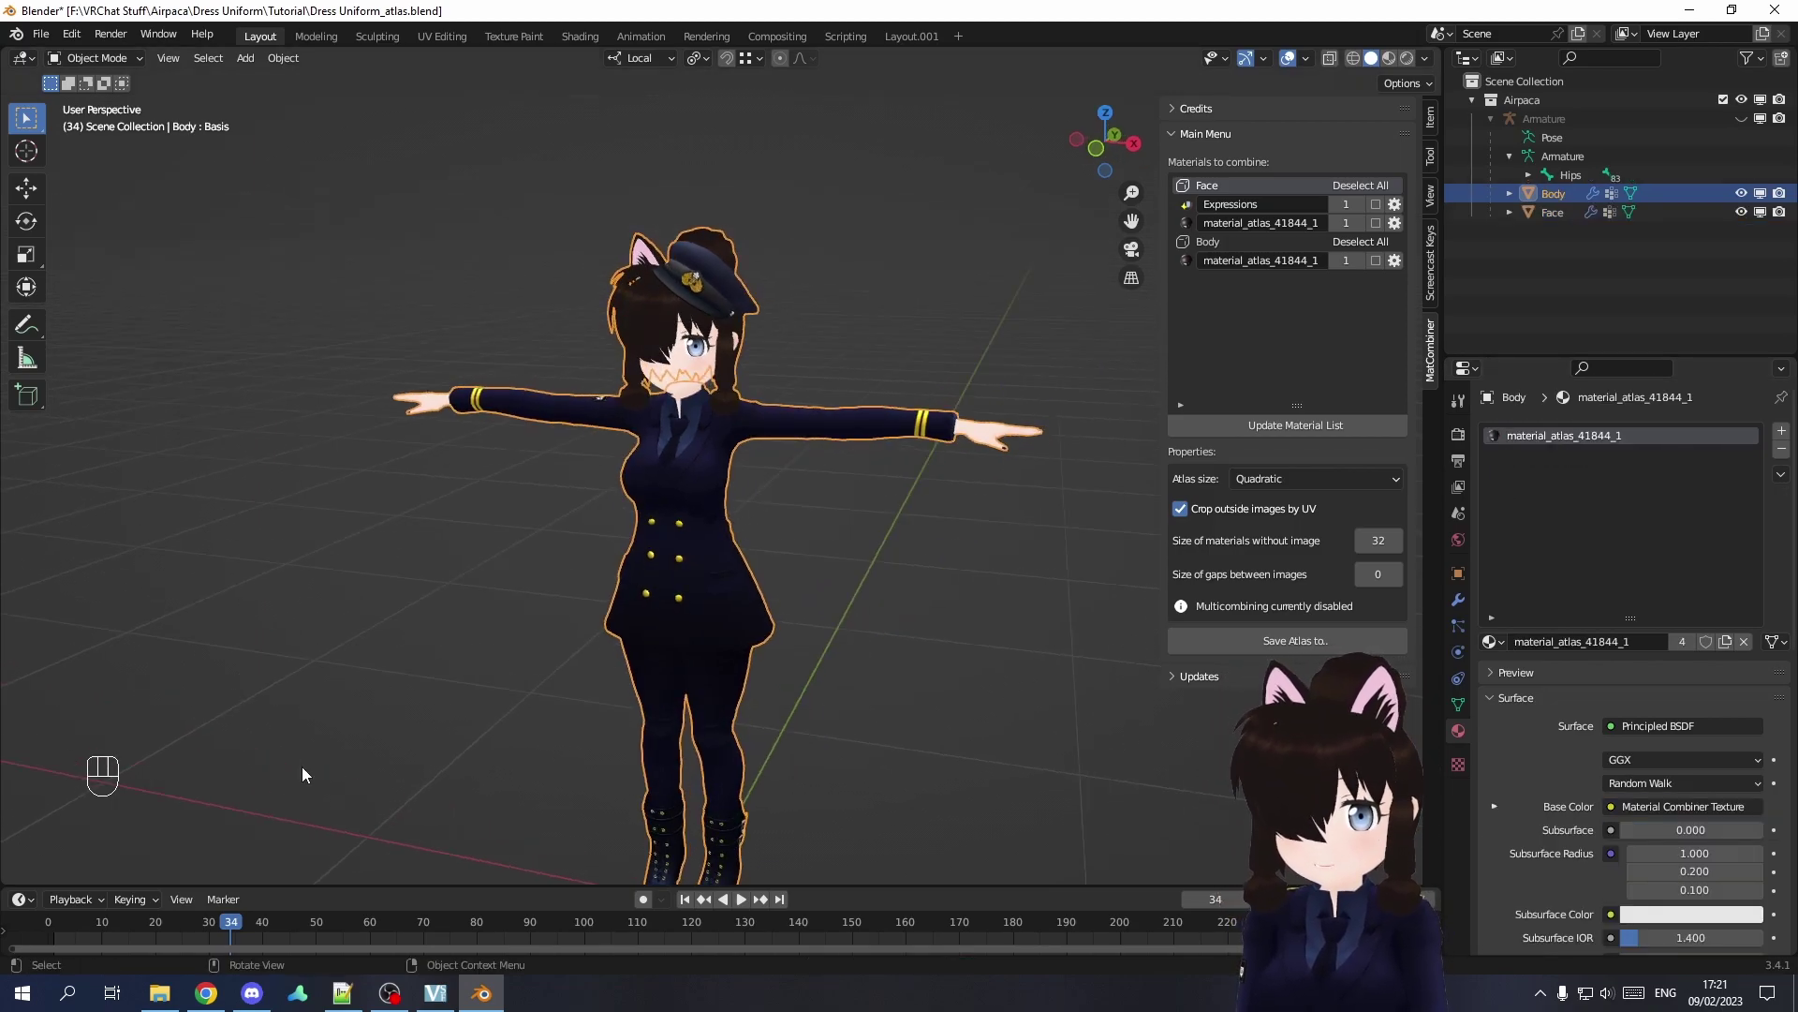
Return to File Explorer and open Atlas_41844.png from the tex folder to view the atlas.
{"action": "key", "text": "alt+Tab"}
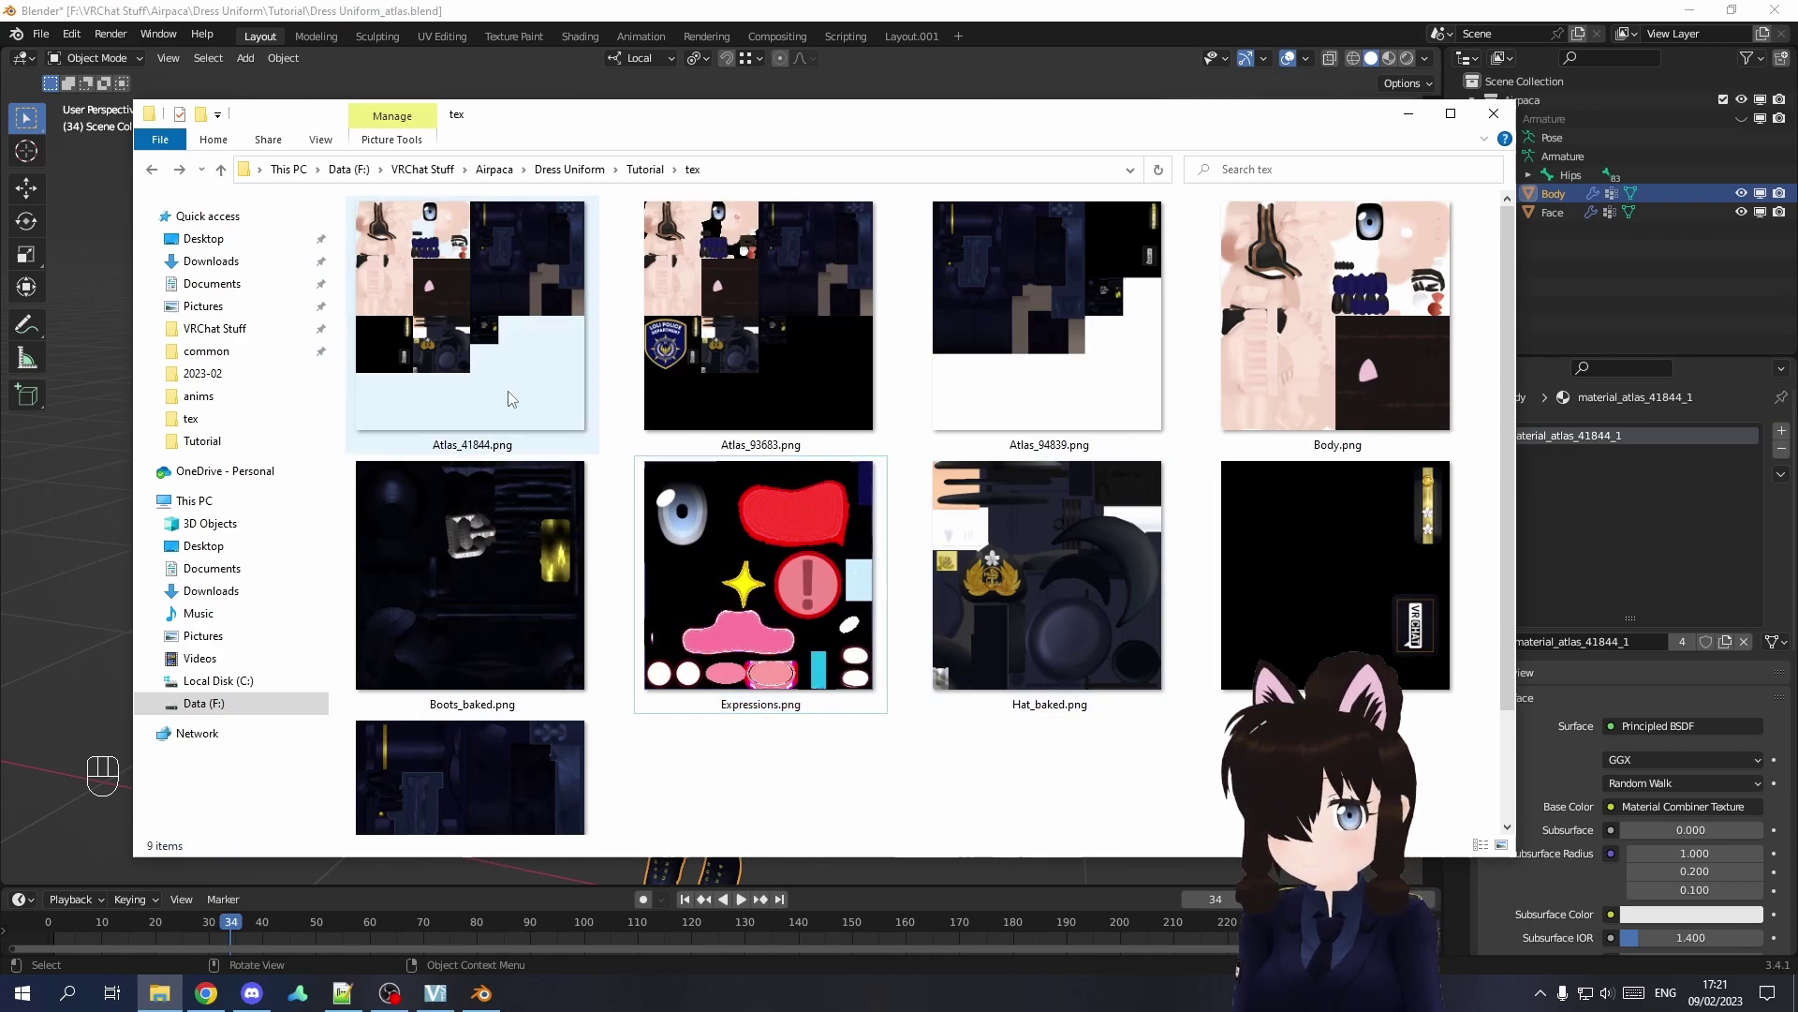
{"action": "double_click", "coordinate": [494, 386]}
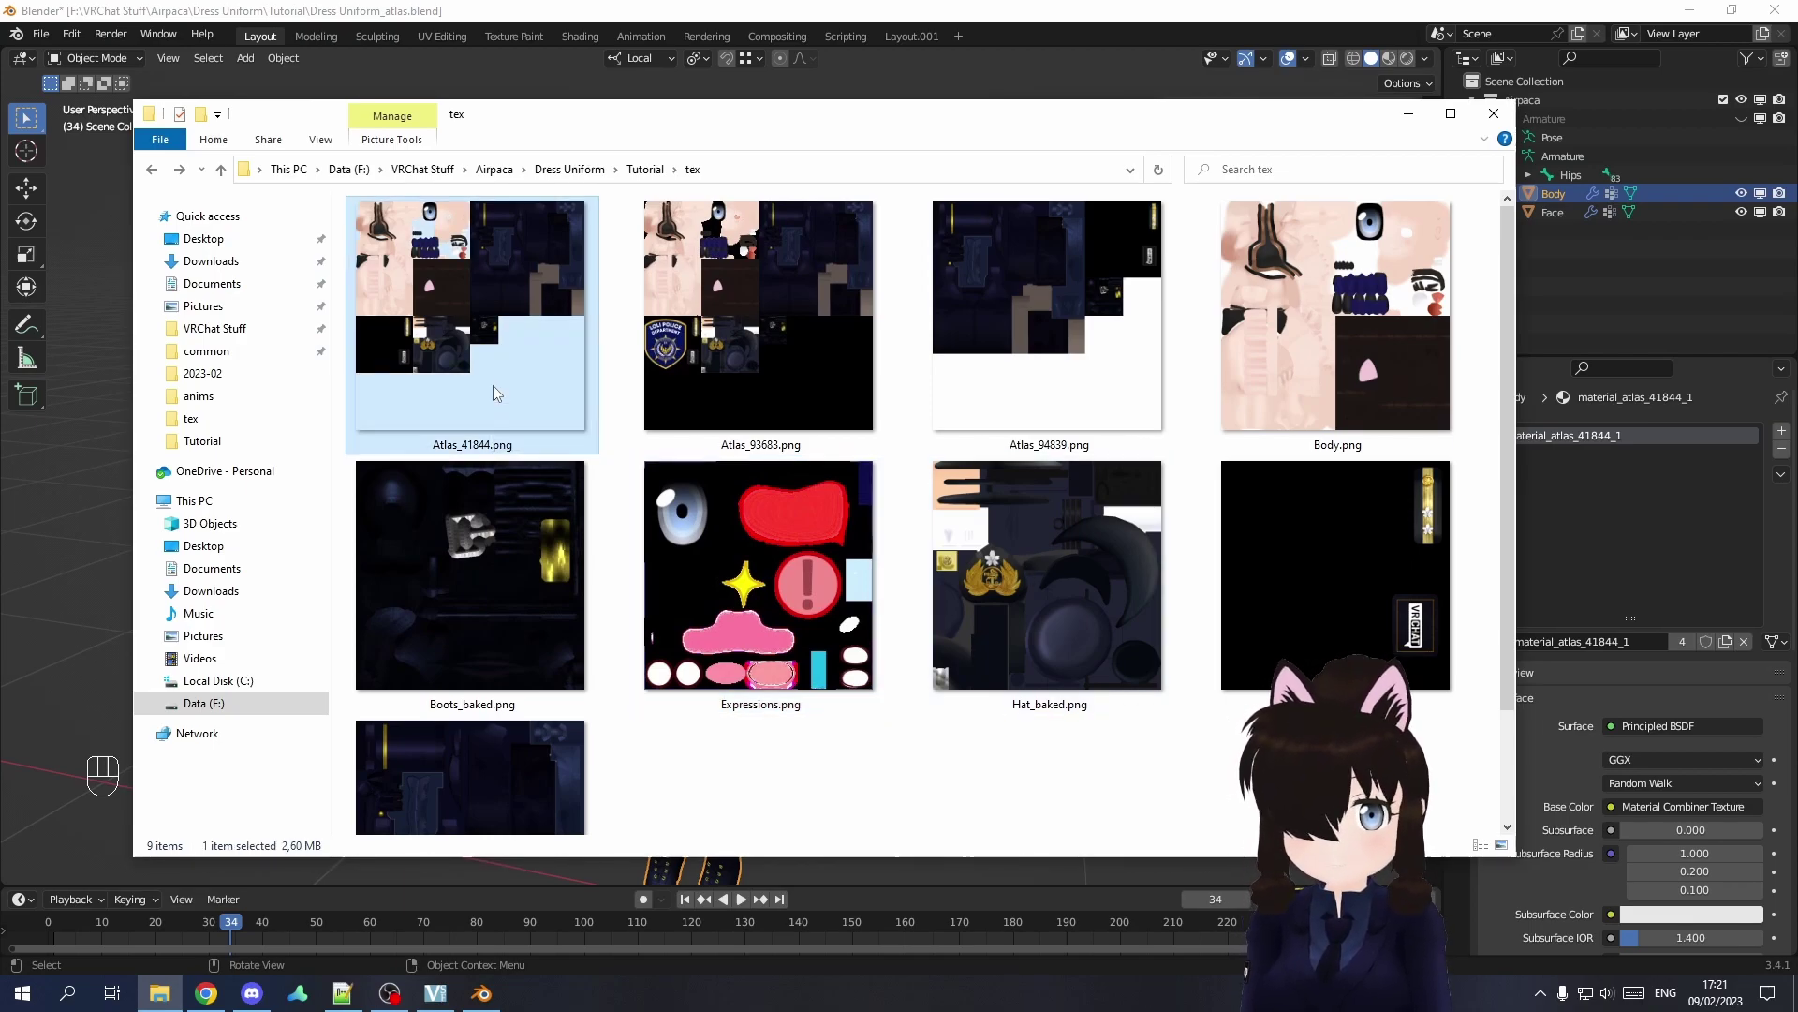